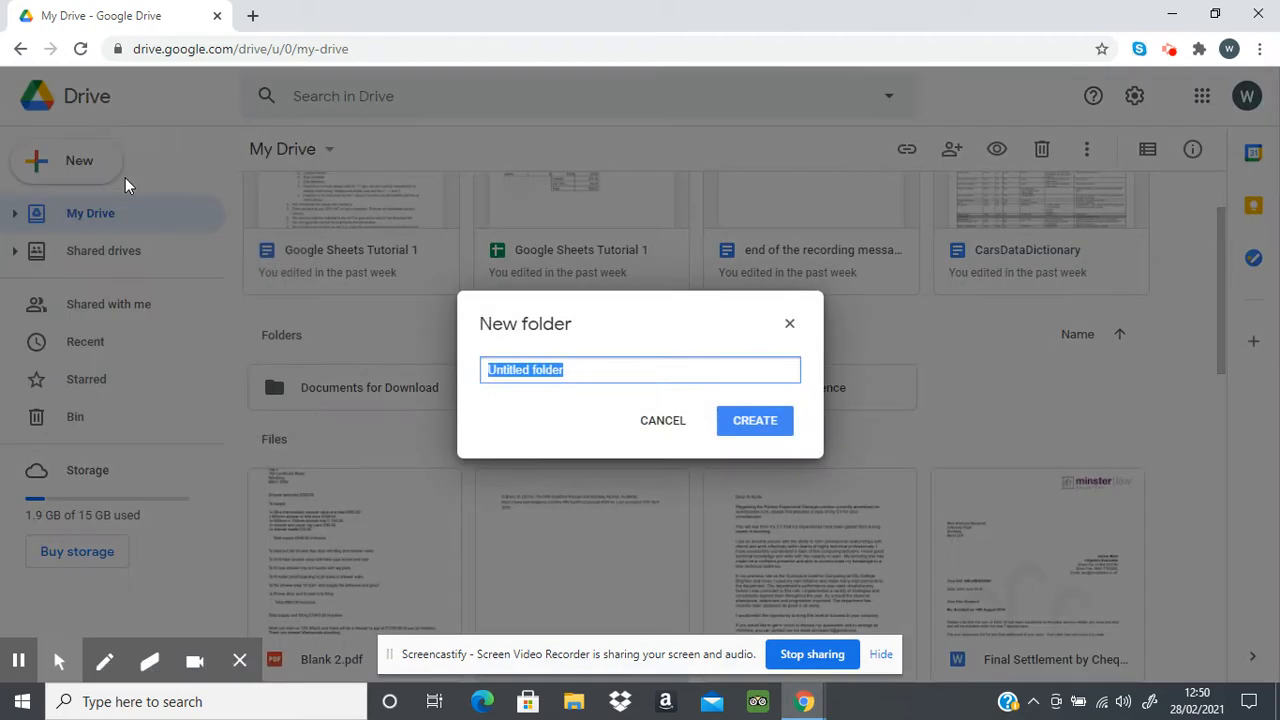
# Create a new folder named IT in My Drive and open it.
pyautogui.write('IT')
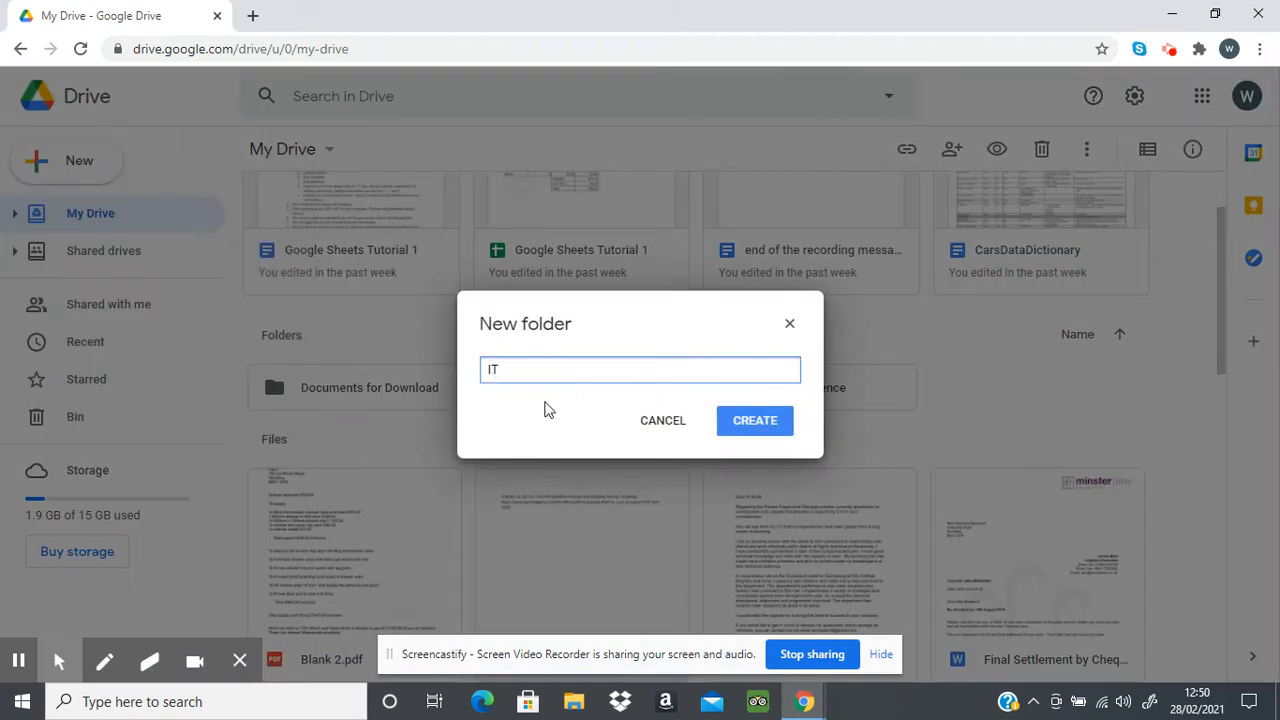
pyautogui.click(739, 422)
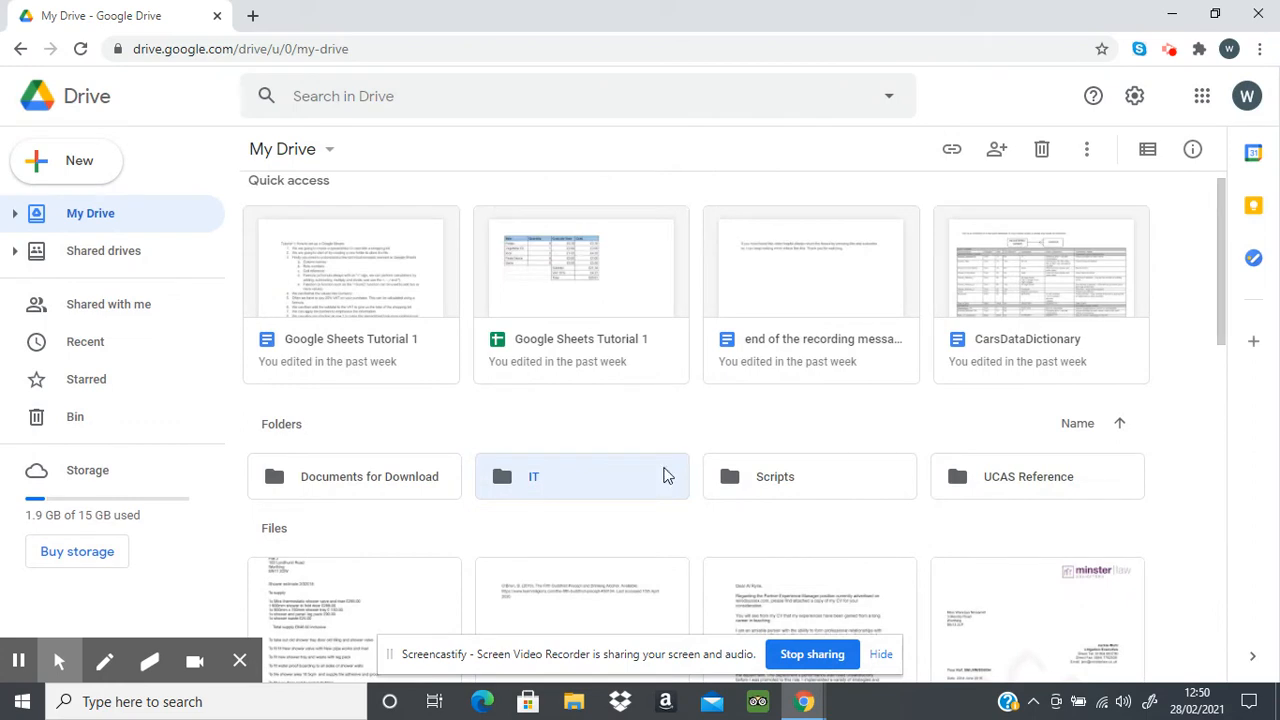
pyautogui.doubleClick(593, 485)
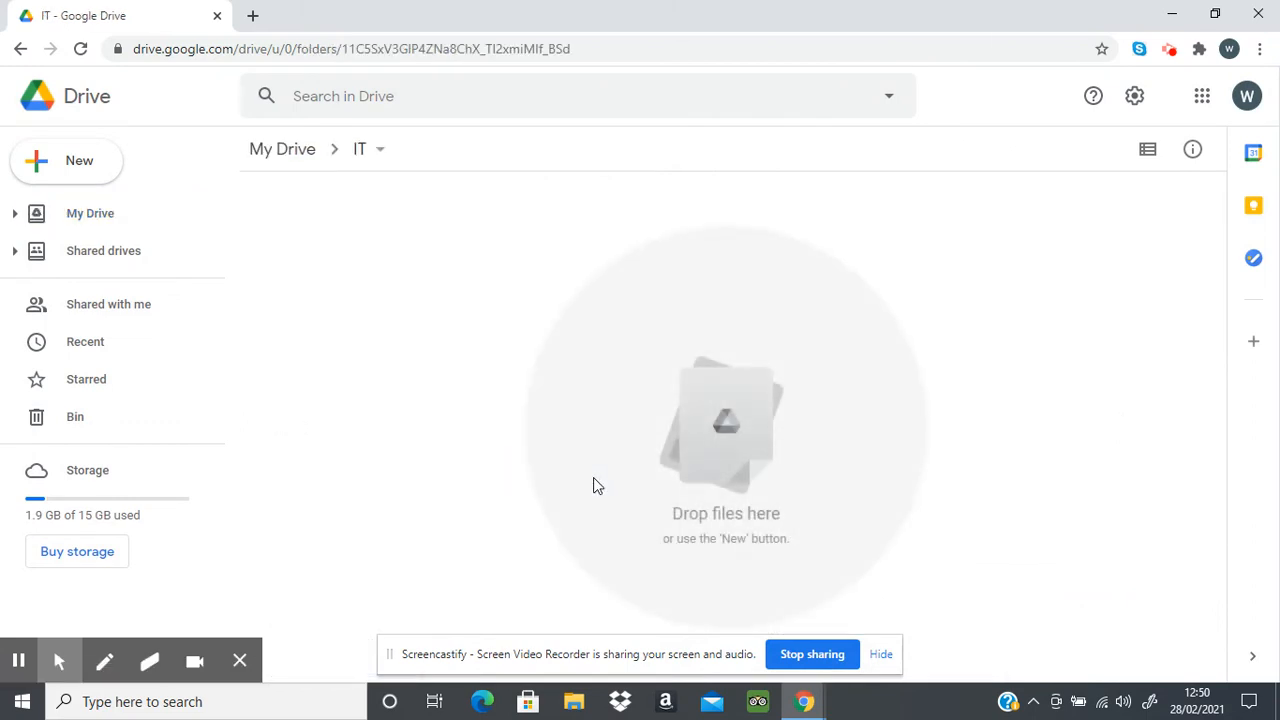
# Create a blank Google Sheets spreadsheet inside the IT folder.
pyautogui.click(105, 177)
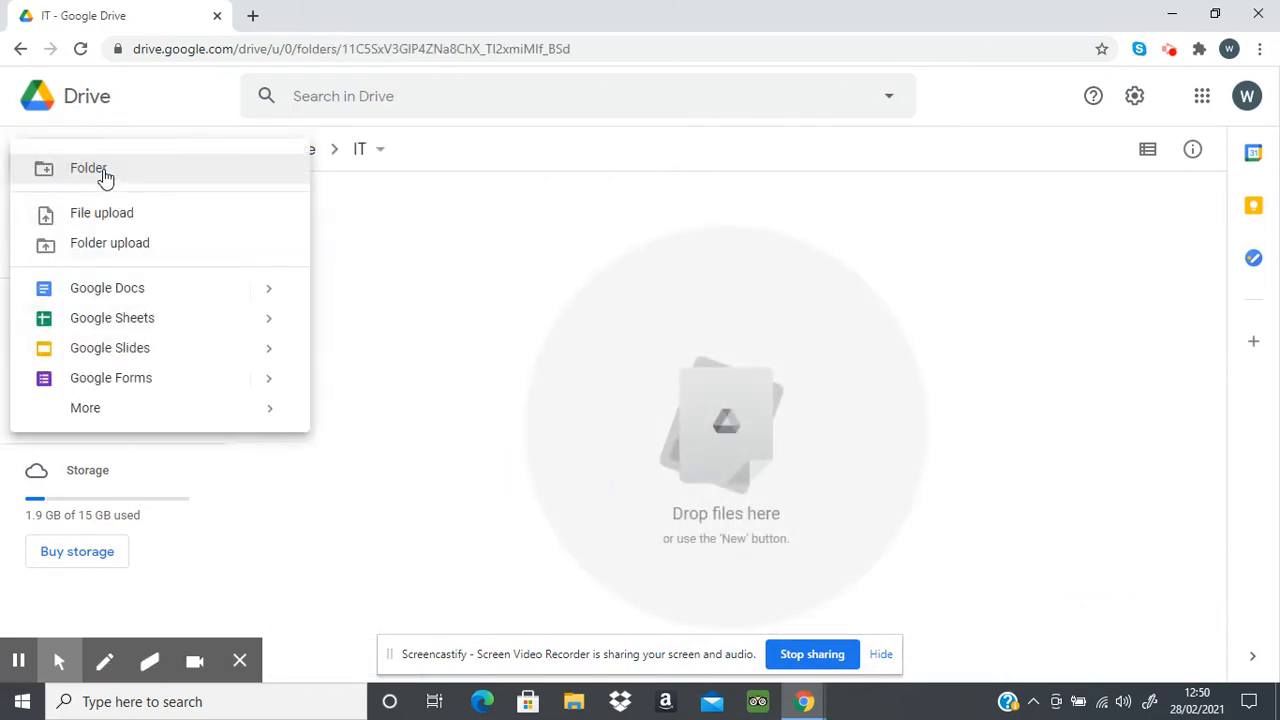
pyautogui.moveTo(260, 330)
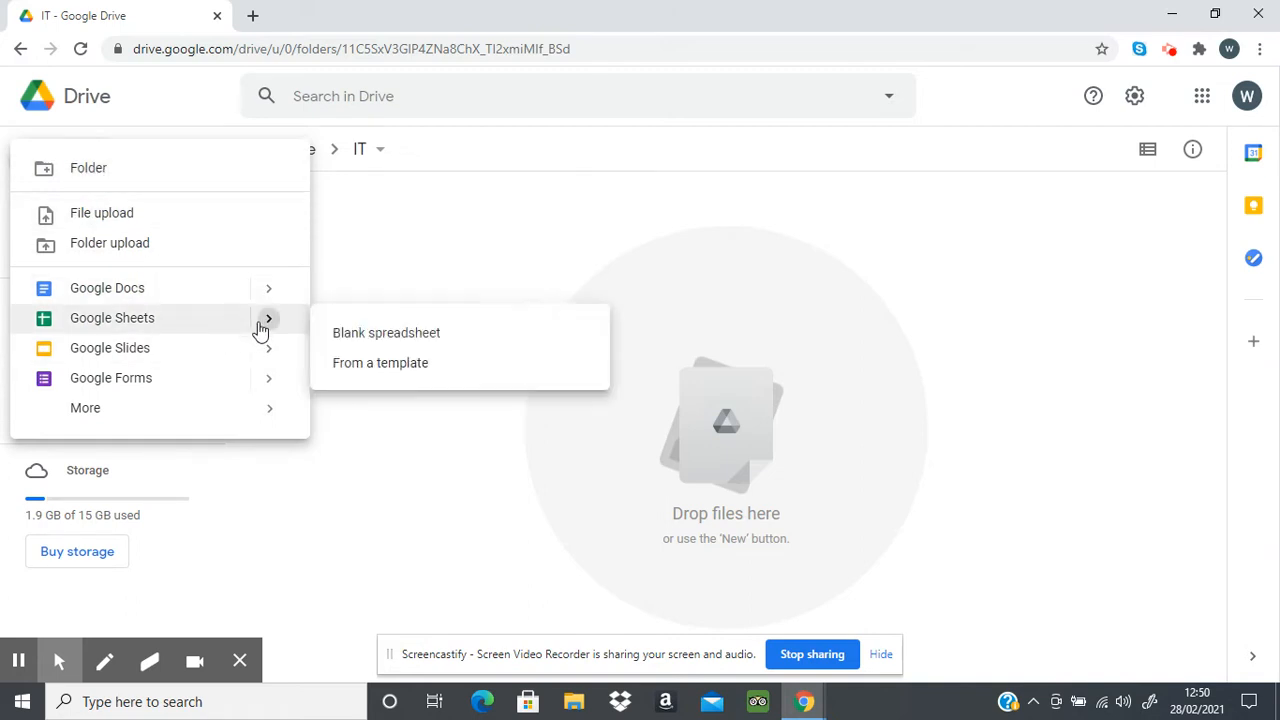
pyautogui.click(393, 340)
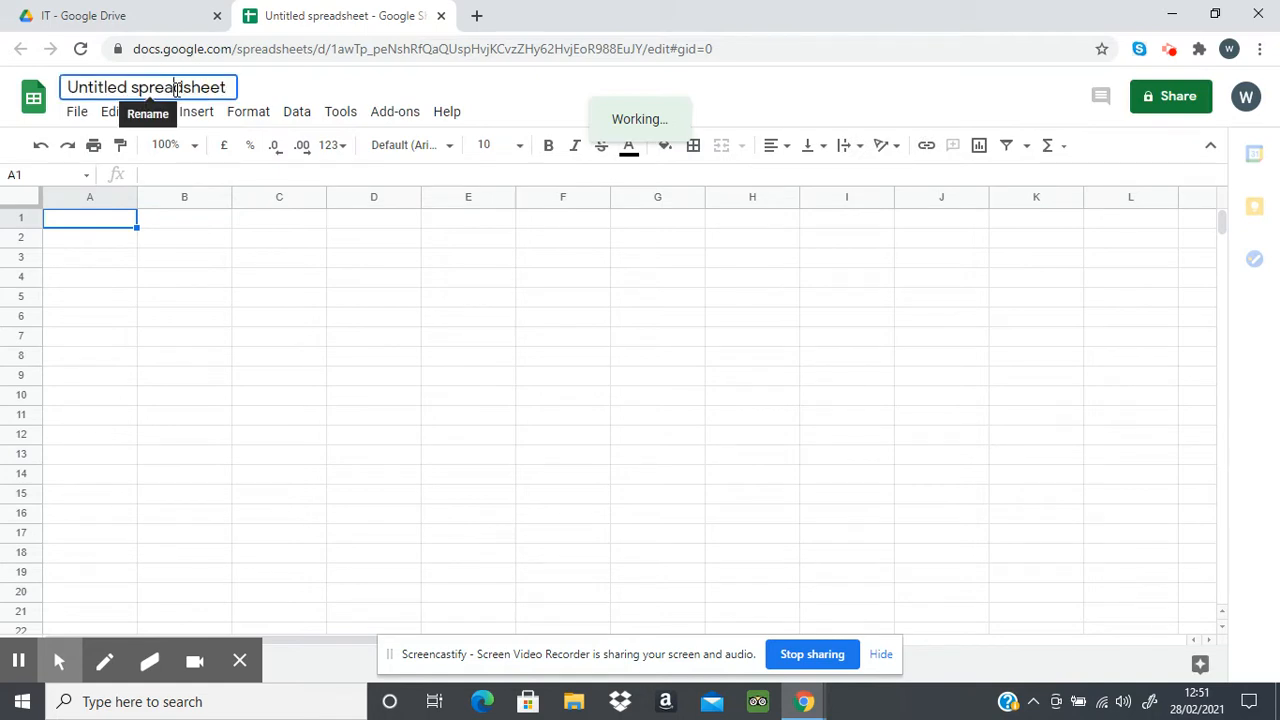
# Rename the untitled spreadsheet as Shopping Bill.
pyautogui.click(177, 90)
pyautogui.press('BackSpace')
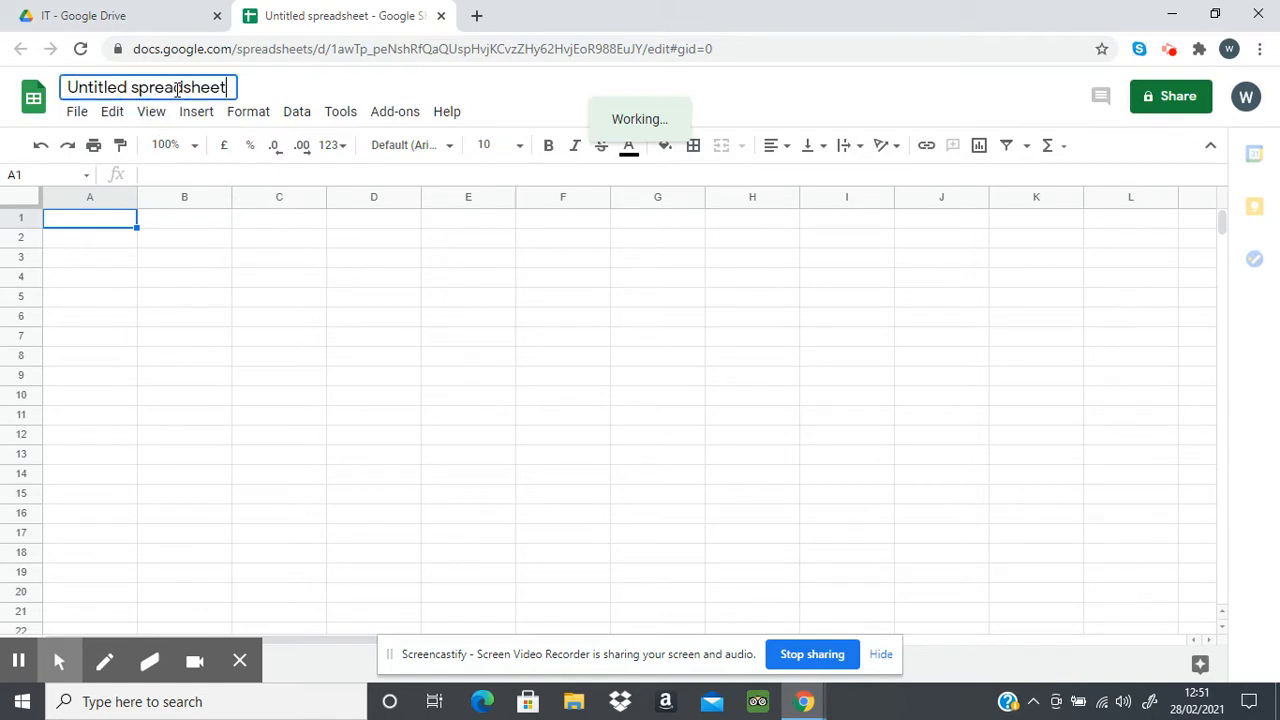
pyautogui.write('S')
pyautogui.press('BackSpace')
pyautogui.press('BackSpace')
pyautogui.press('BackSpace')
pyautogui.press('BackSpace')
pyautogui.press('BackSpace')
pyautogui.press('BackSpace')
pyautogui.press('BackSpace')
pyautogui.press('BackSpace')
pyautogui.press('BackSpace')
pyautogui.press('BackSpace')
pyautogui.press('BackSpace')
pyautogui.press('BackSpace')
pyautogui.press('BackSpace')
pyautogui.press('BackSpace')
pyautogui.press('BackSpace')
pyautogui.press('BackSpace')
pyautogui.press('BackSpace')
pyautogui.press('BackSpace')
pyautogui.press('BackSpace')
pyautogui.press('BackSpace')
pyautogui.press('BackSpace')
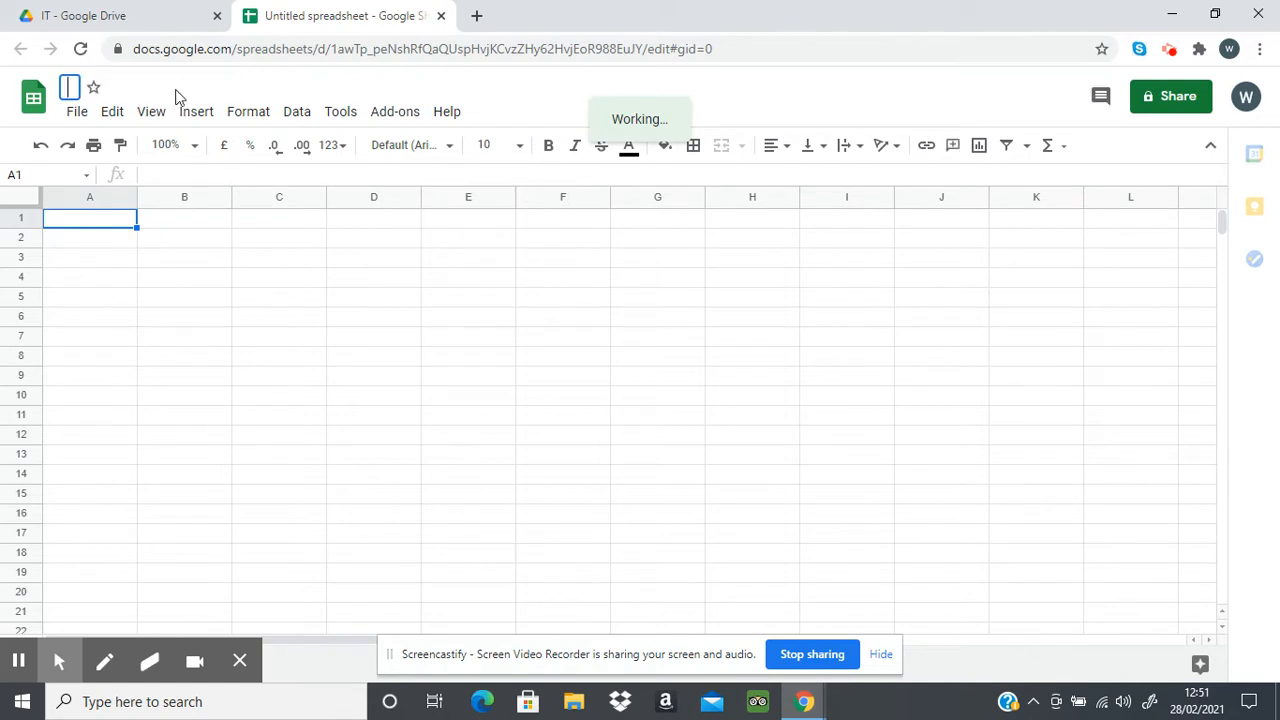
pyautogui.write('Shopping')
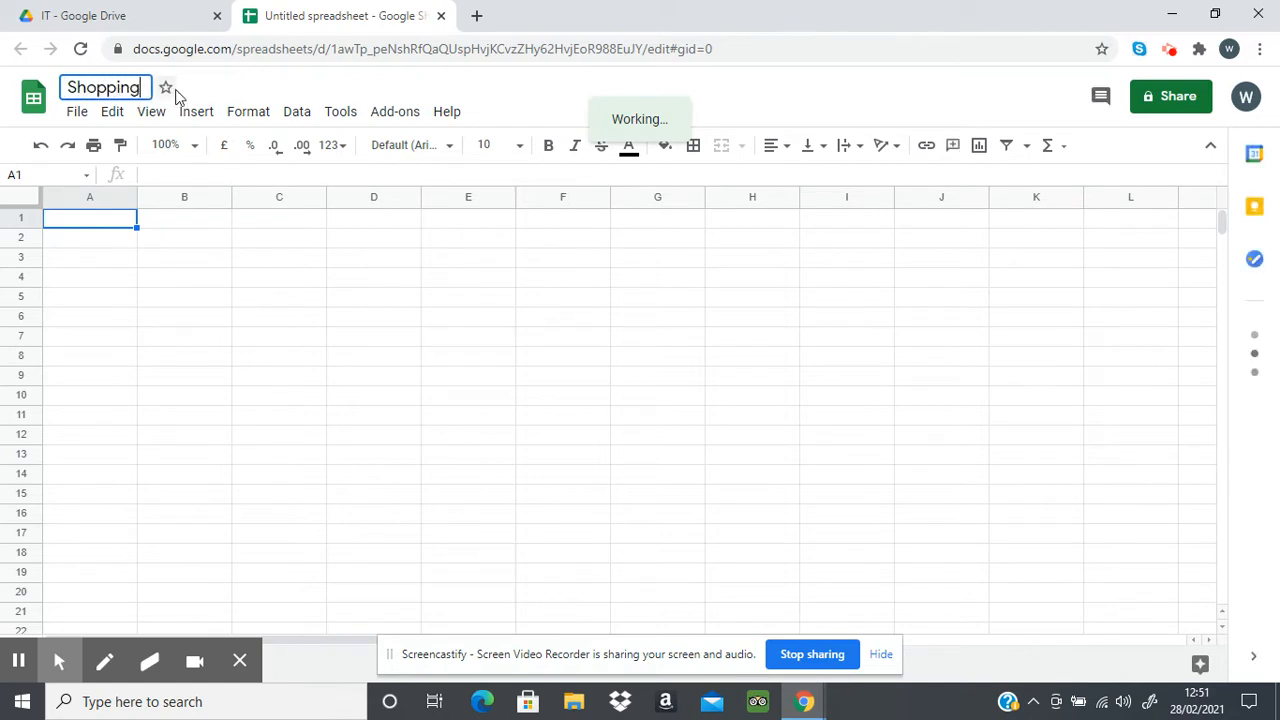
pyautogui.write(' Bill')
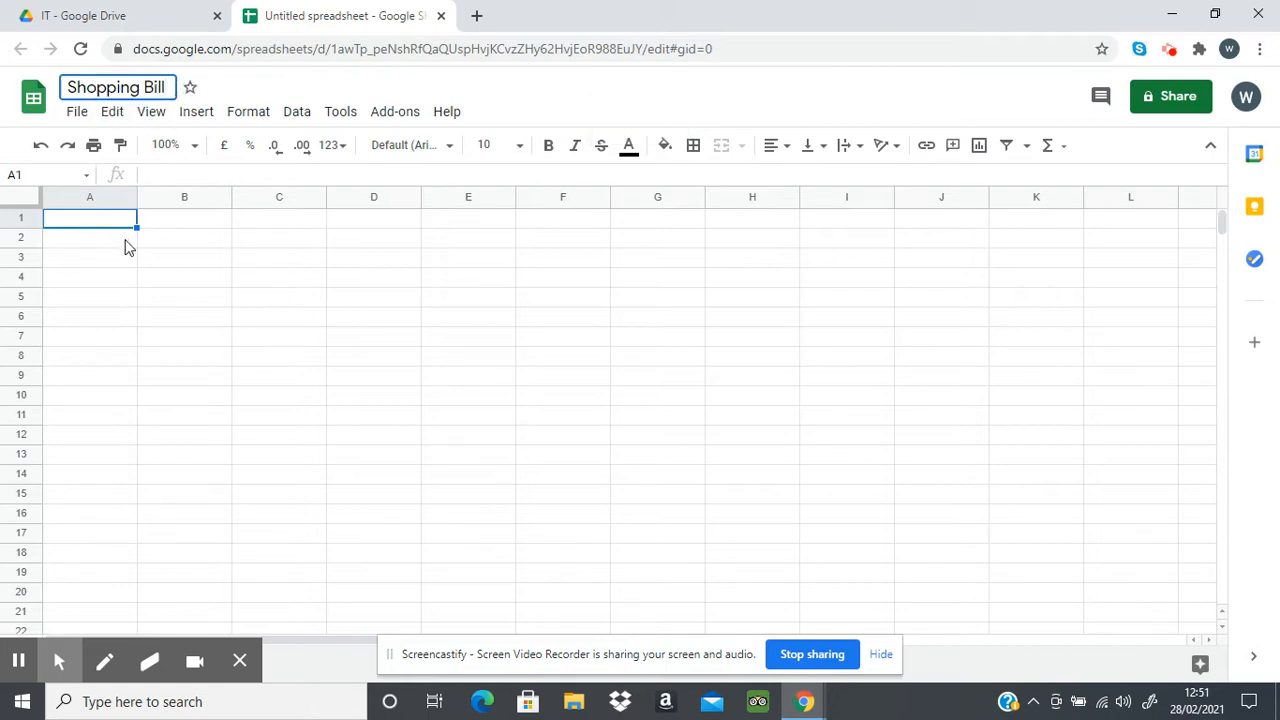
pyautogui.click(127, 246)
# Enter the column headings Item in cell A1 and Quantity in cell B1.
pyautogui.click(124, 220)
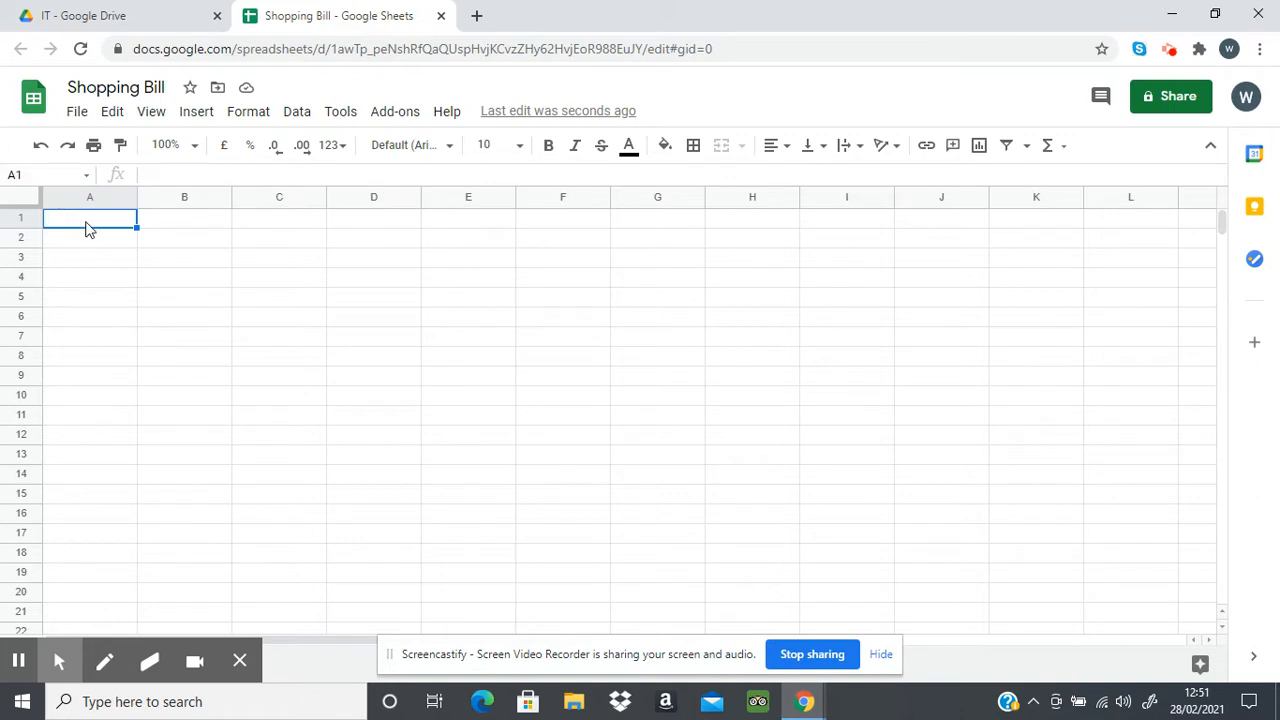
pyautogui.write('Item')
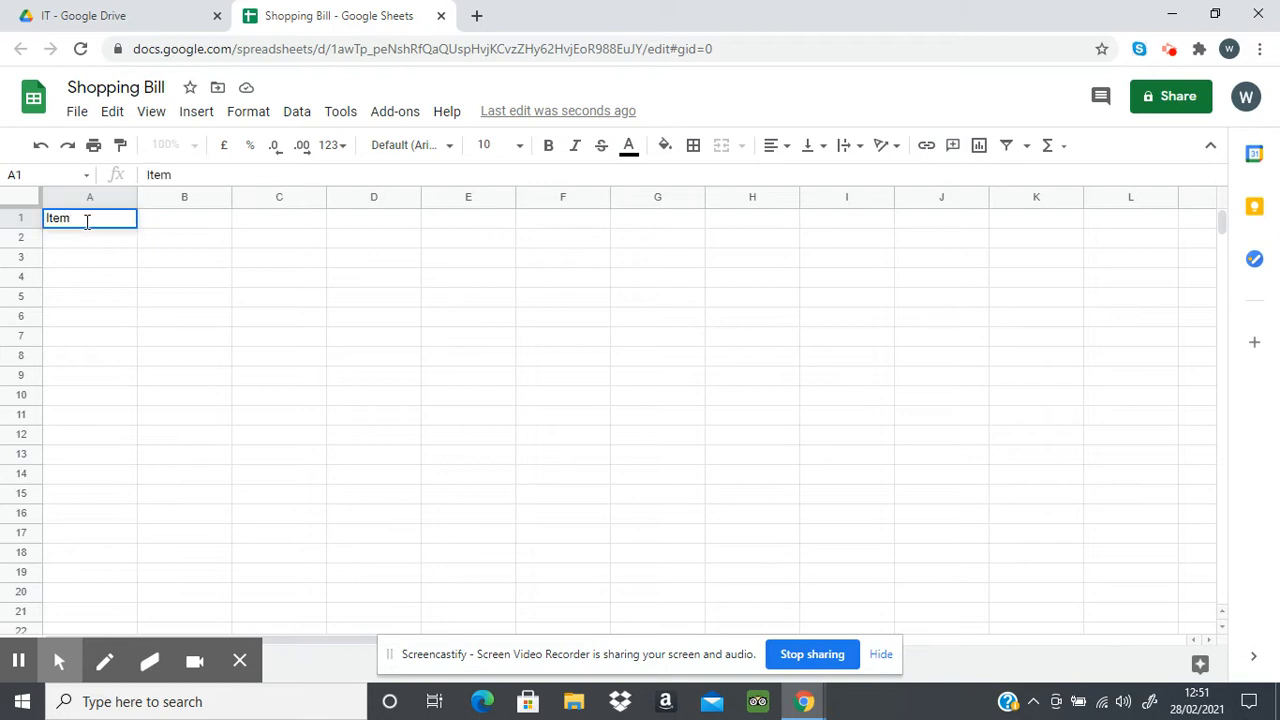
pyautogui.press('Tab')
pyautogui.write('Quna')
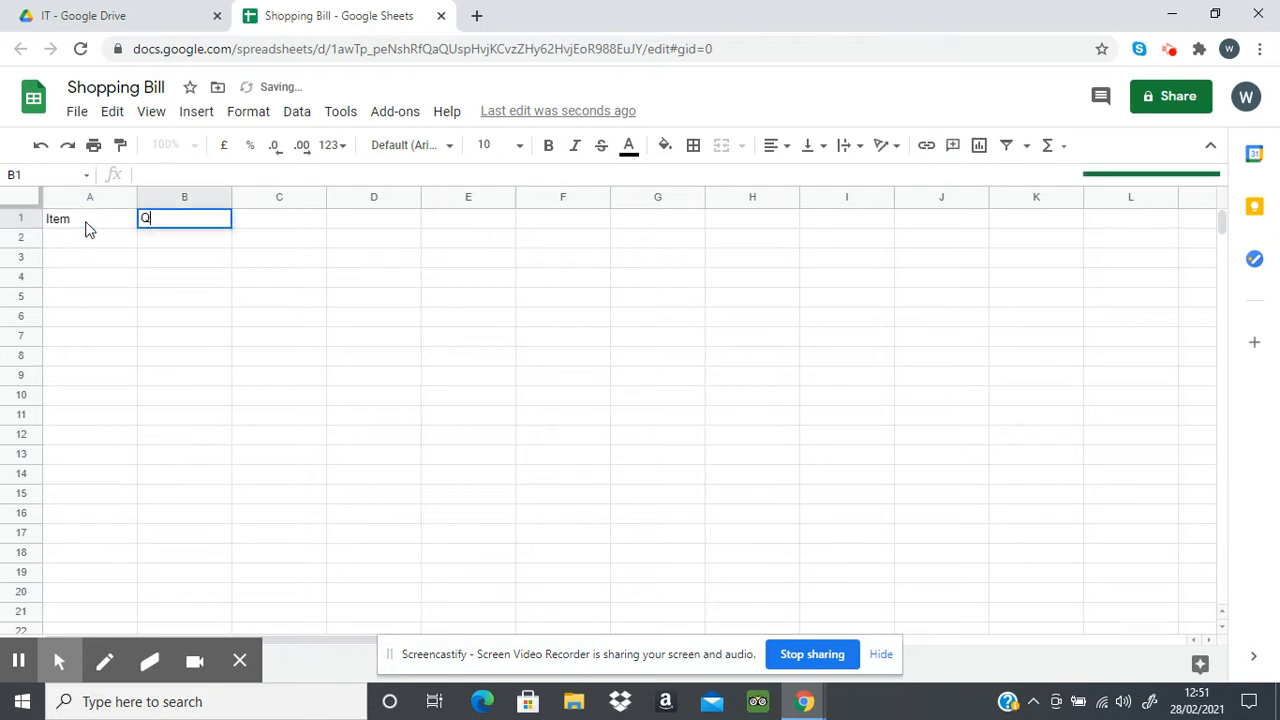
pyautogui.press('BackSpace')
pyautogui.press('BackSpace')
pyautogui.write('antit')
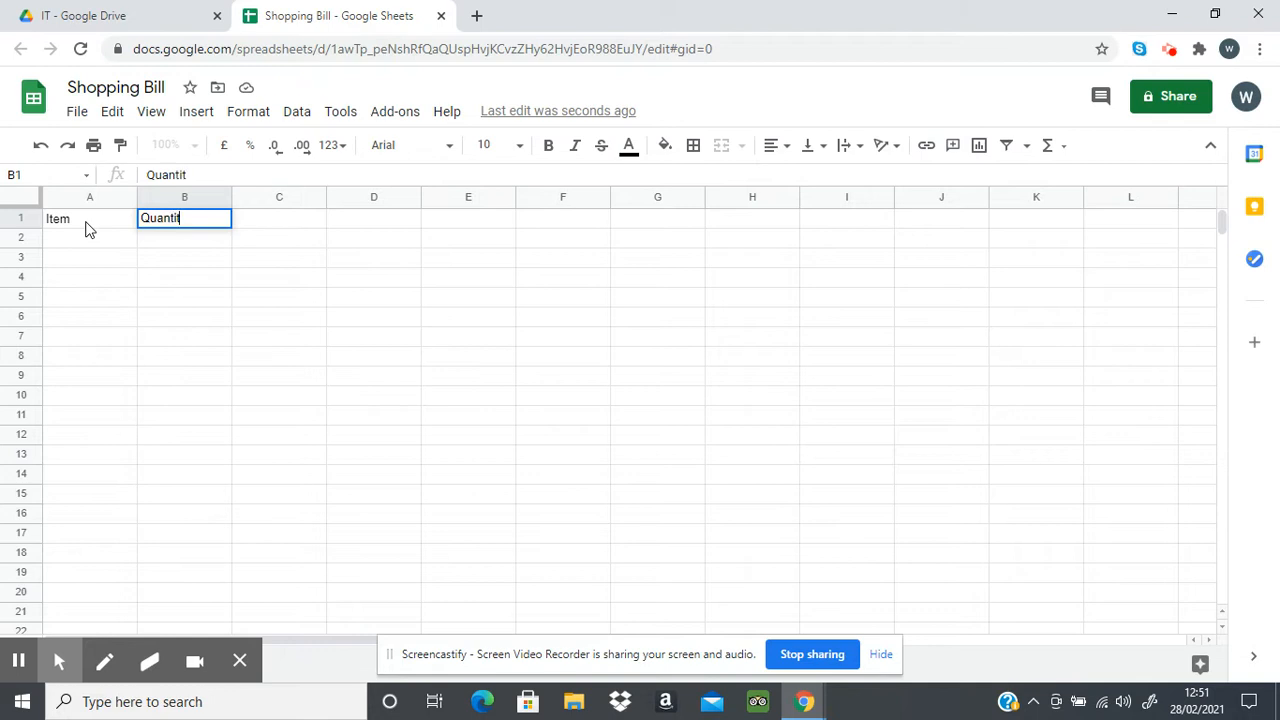
pyautogui.write('y')
pyautogui.press('Tab')
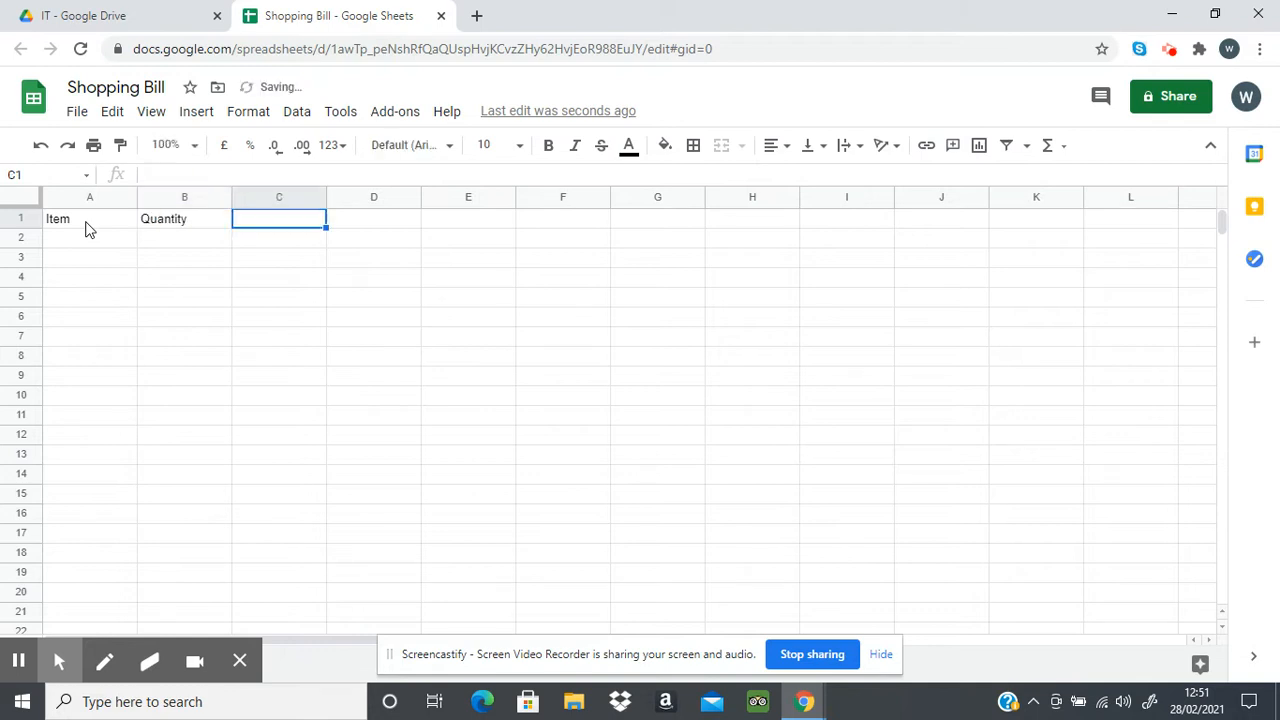
# Enter the column headings Cost Per Item in cell C1 and Cost in cell D1.
pyautogui.write('Cost Pe')
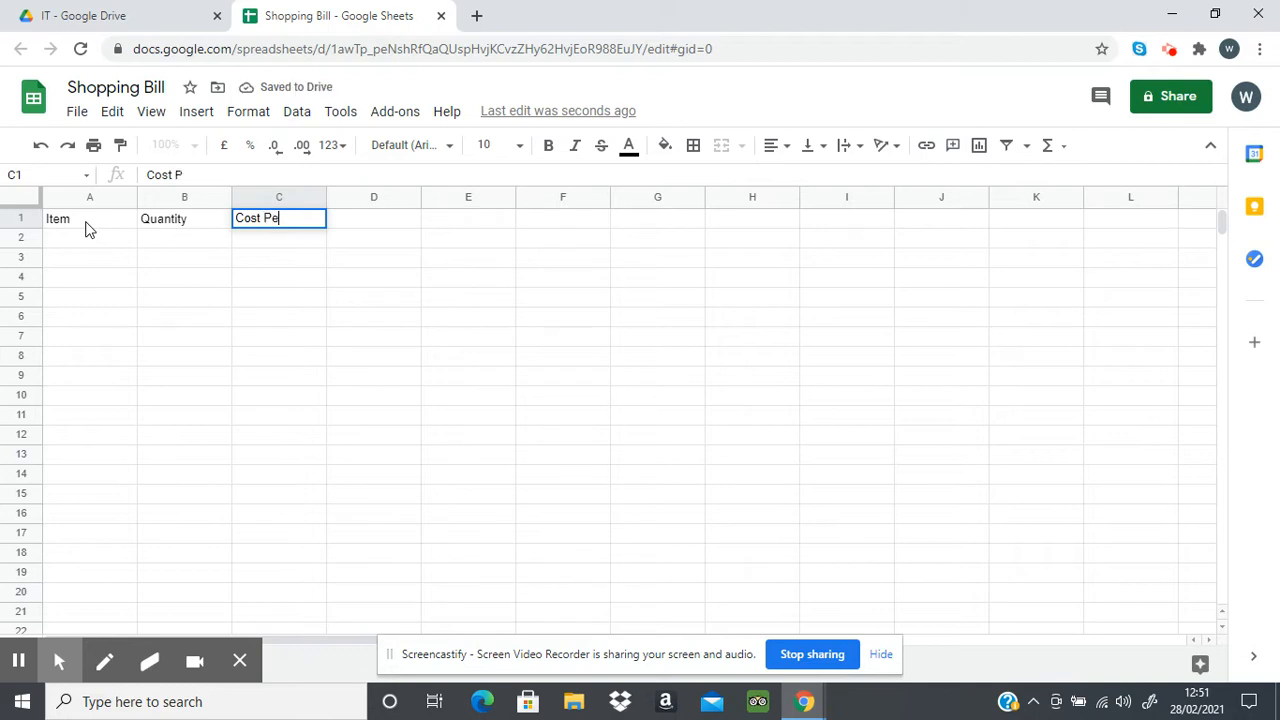
pyautogui.write('r Item')
pyautogui.press('Tab')
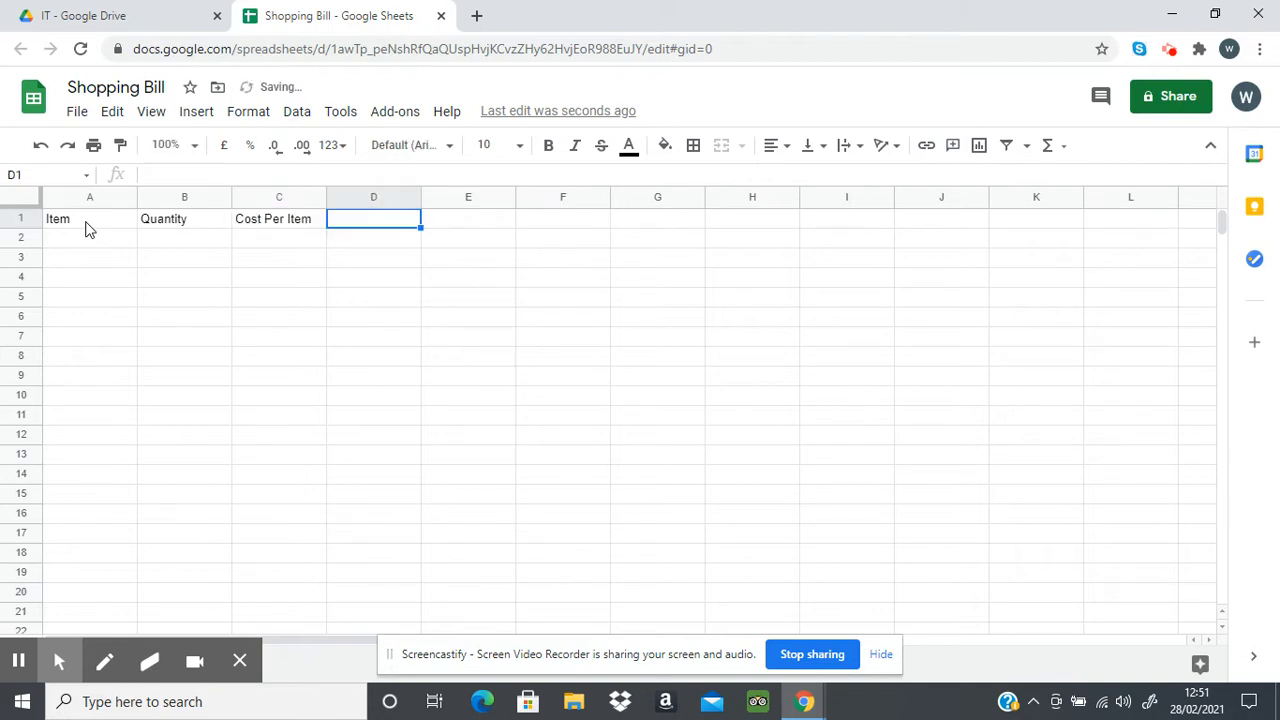
pyautogui.write('Cost')
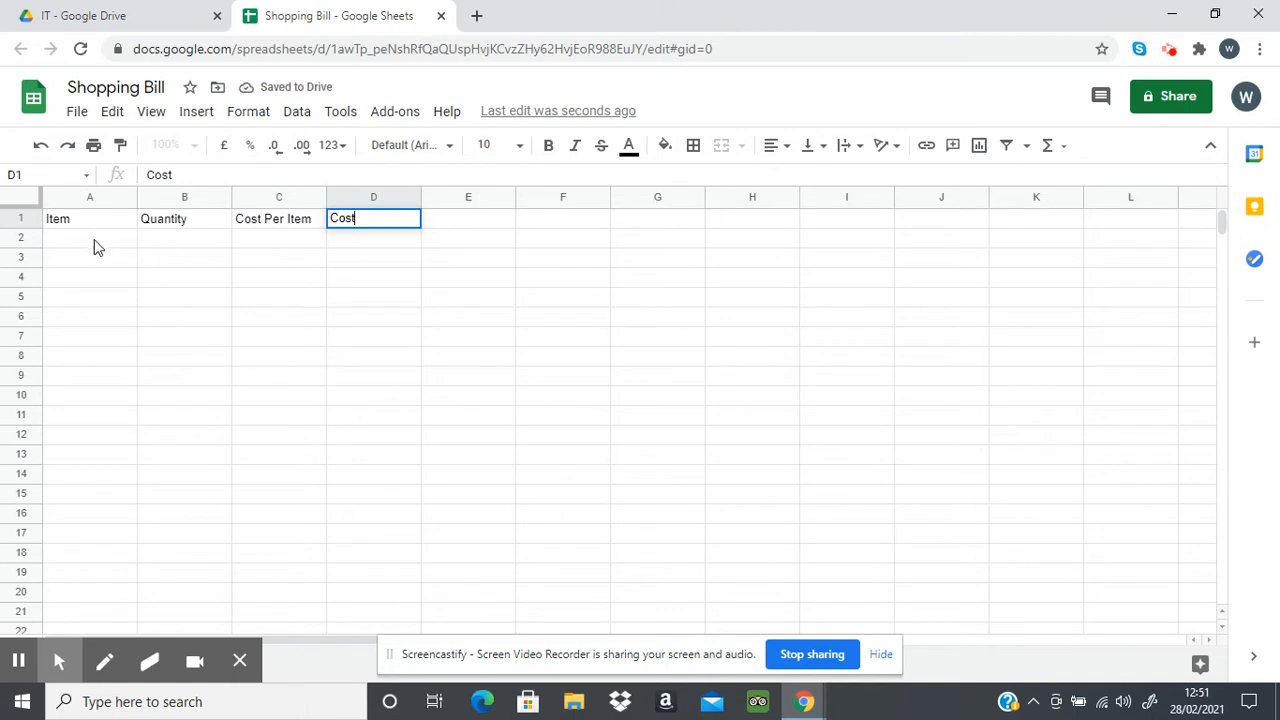
pyautogui.press('Return')
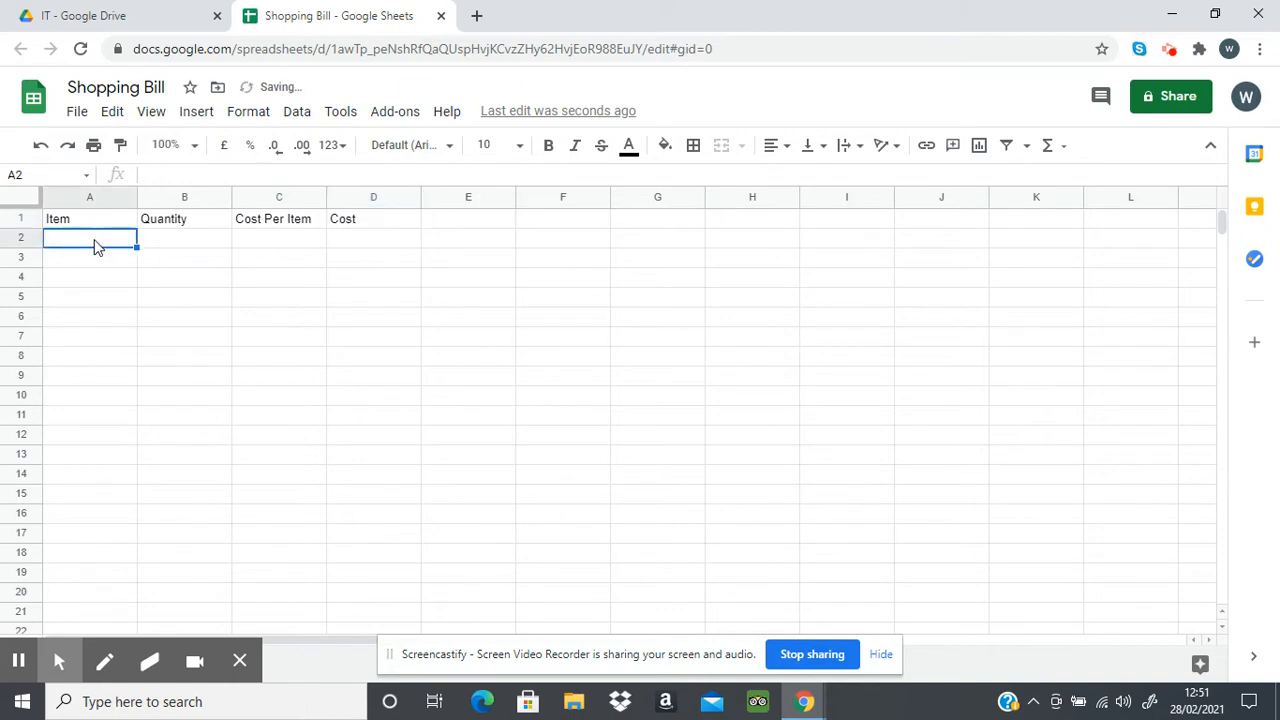
# List the items Potato, Vegetable Oil and Rice in cells A2 to A4 of the Item column.
pyautogui.write('Pot')
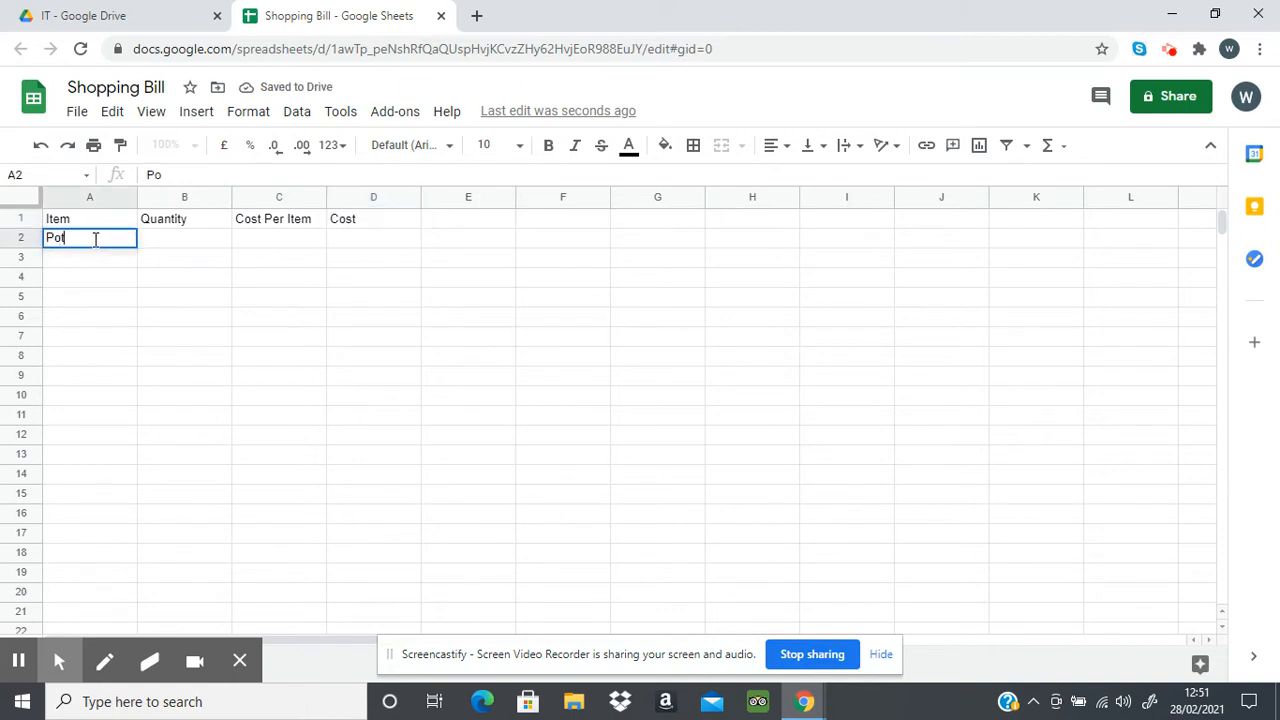
pyautogui.write('ato')
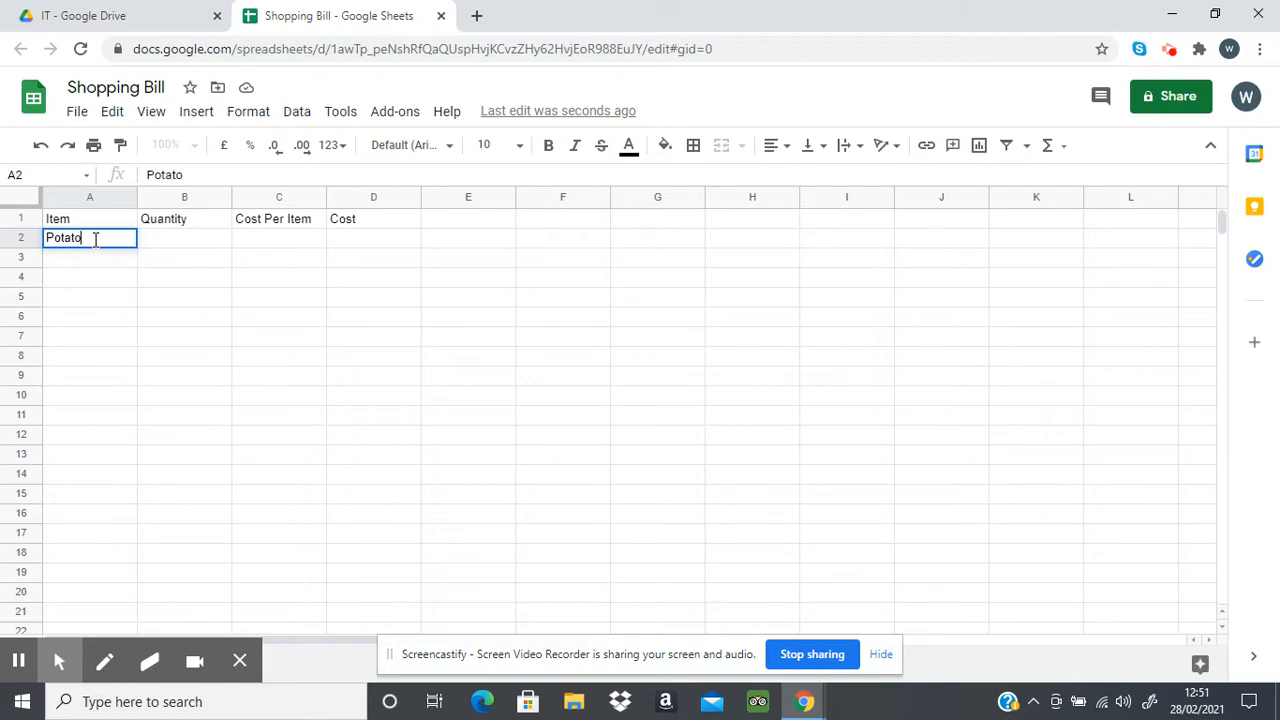
pyautogui.press('Return')
pyautogui.write('V')
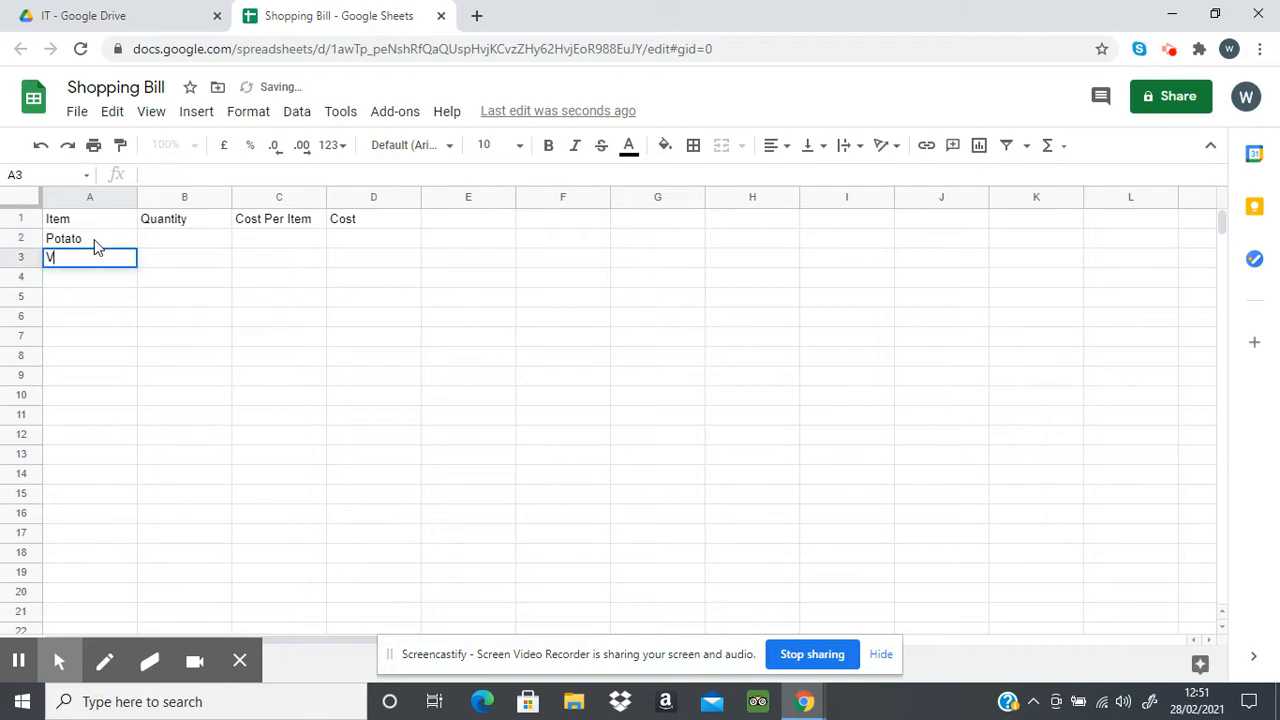
pyautogui.write('egetable Oil')
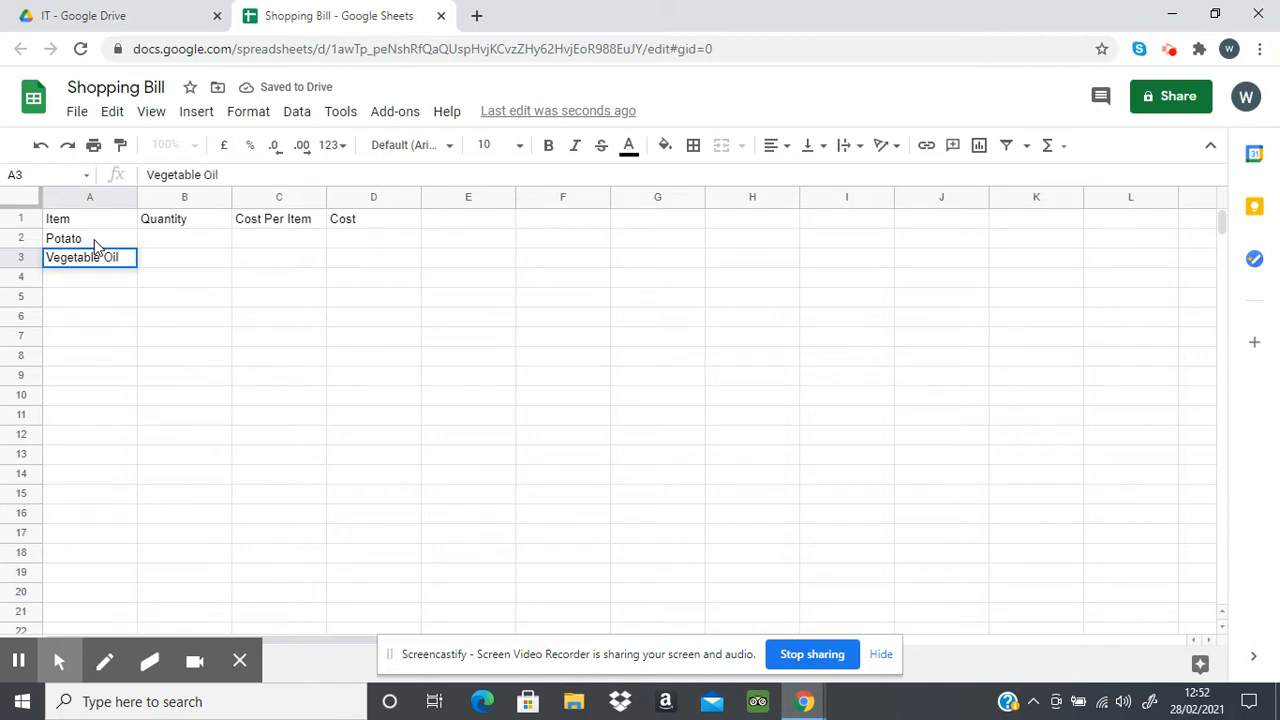
pyautogui.press('Return')
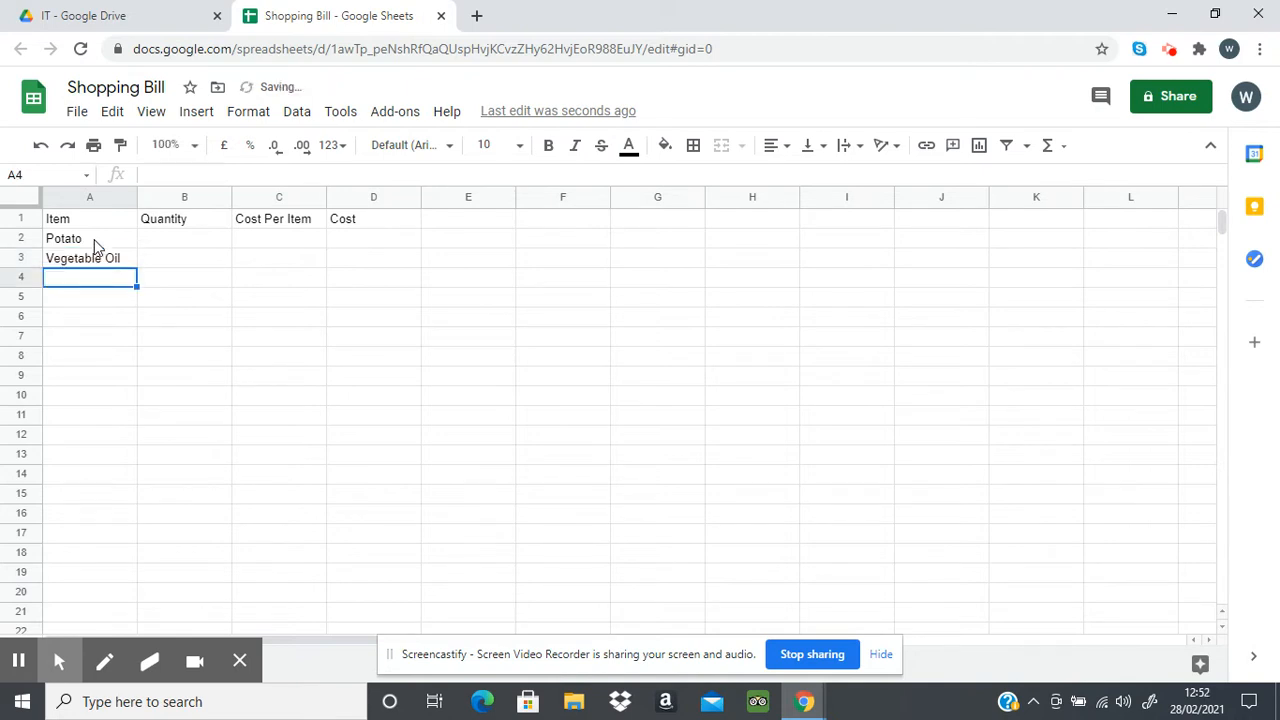
pyautogui.write('Rice')
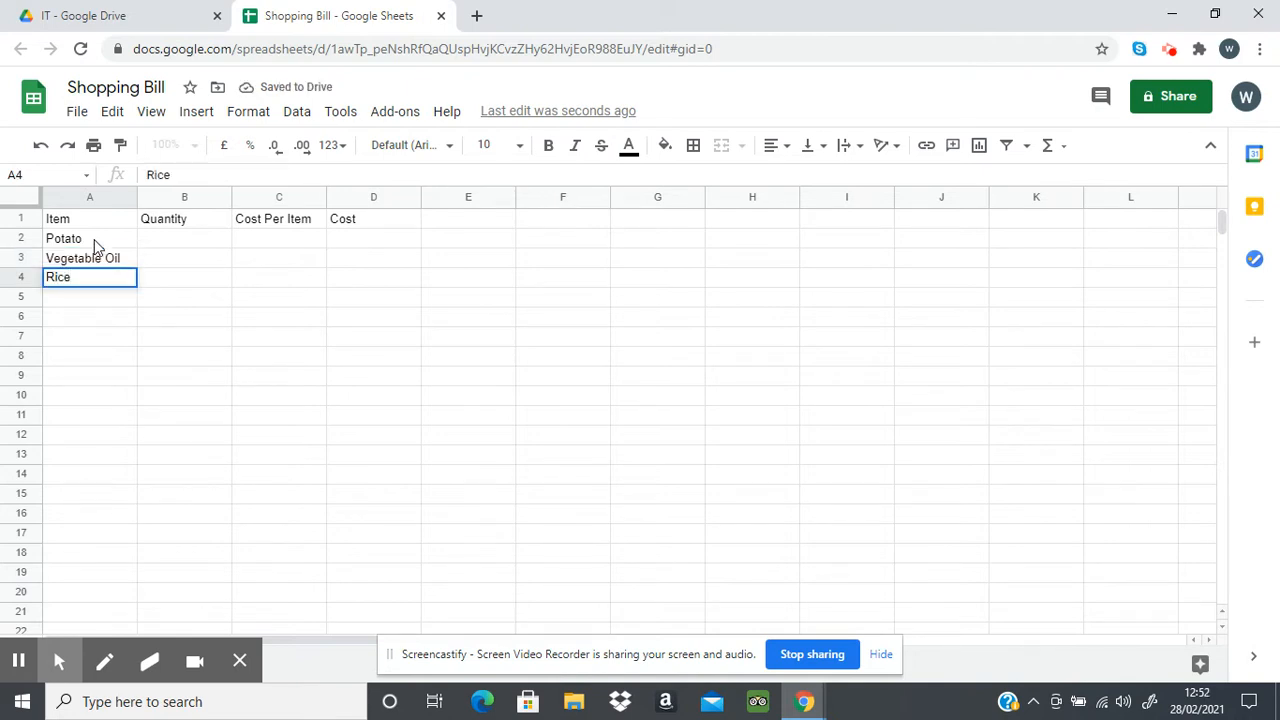
pyautogui.press('Return')
# Add Pasta Sauce and Garlic to the Item column in cells A5 and A6.
pyautogui.write('Past')
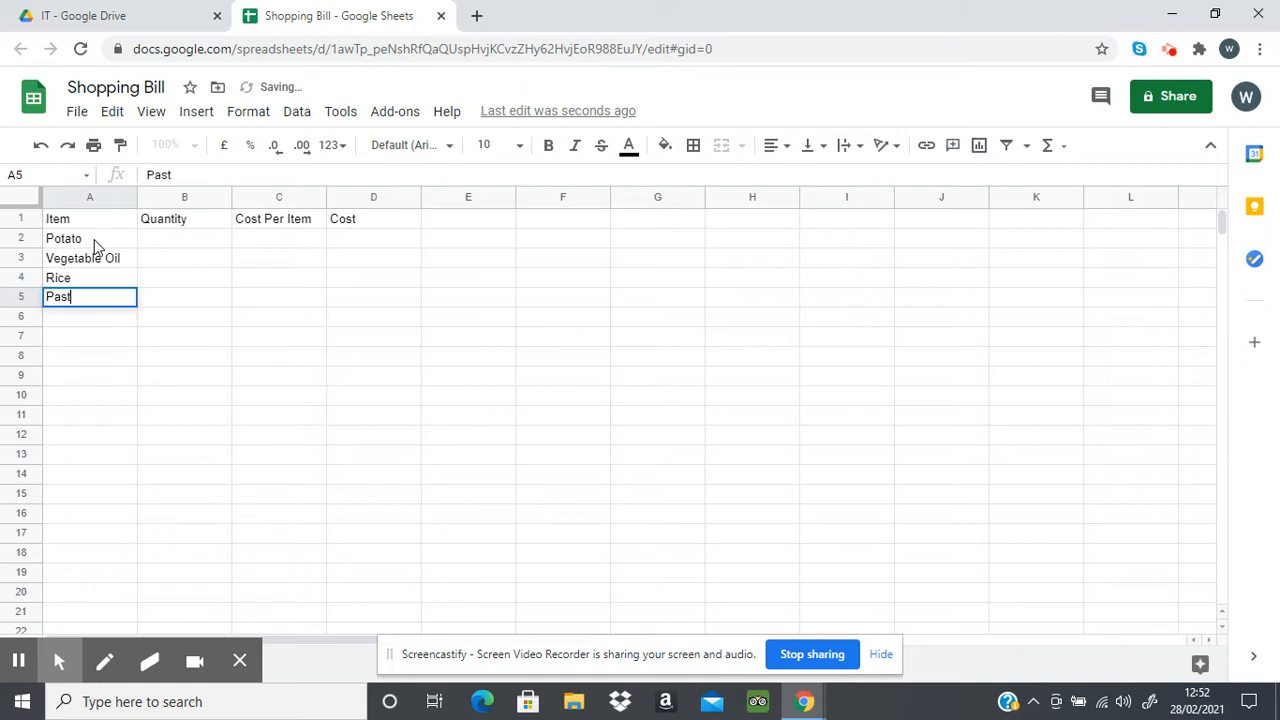
pyautogui.write('a Sau')
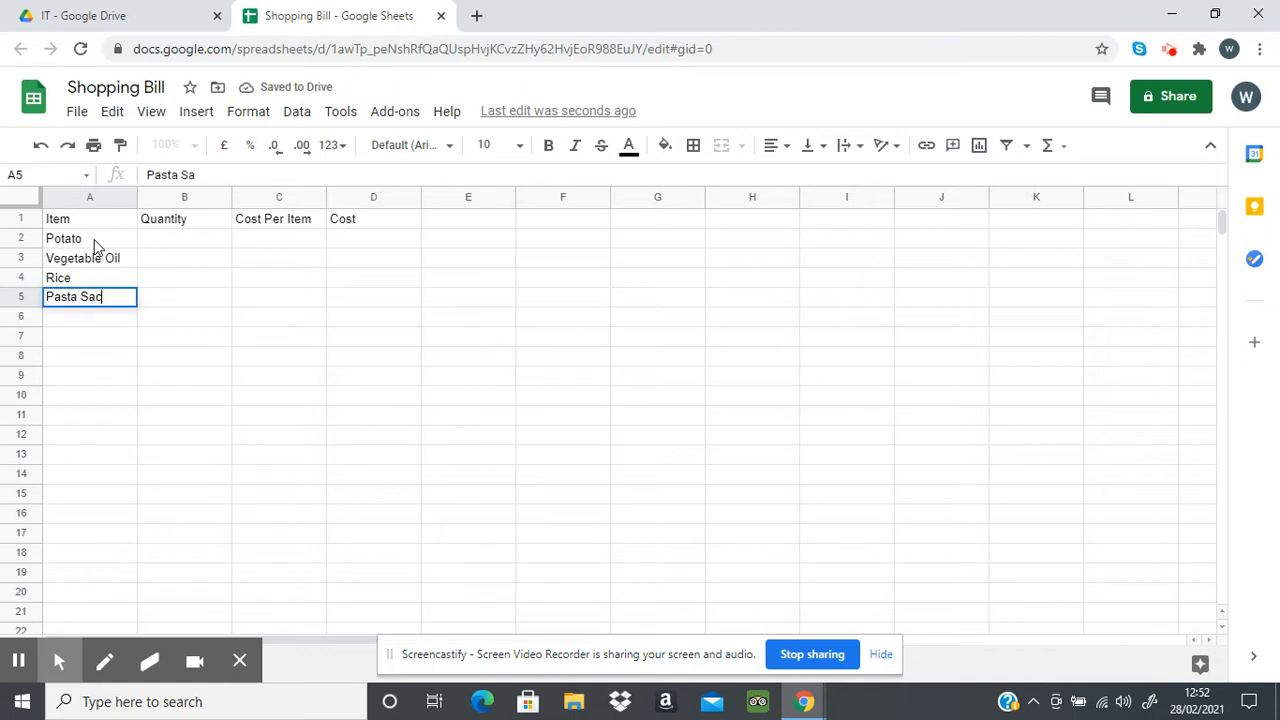
pyautogui.press('BackSpace')
pyautogui.write('uce')
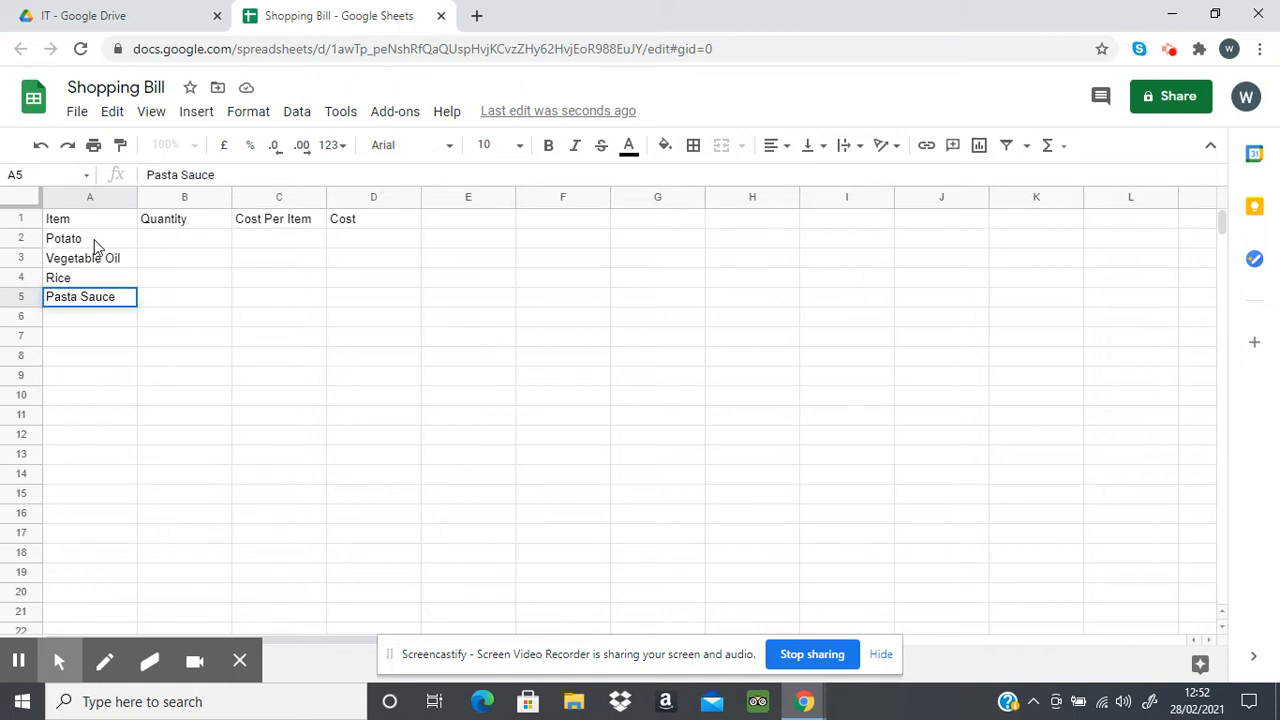
pyautogui.press('Return')
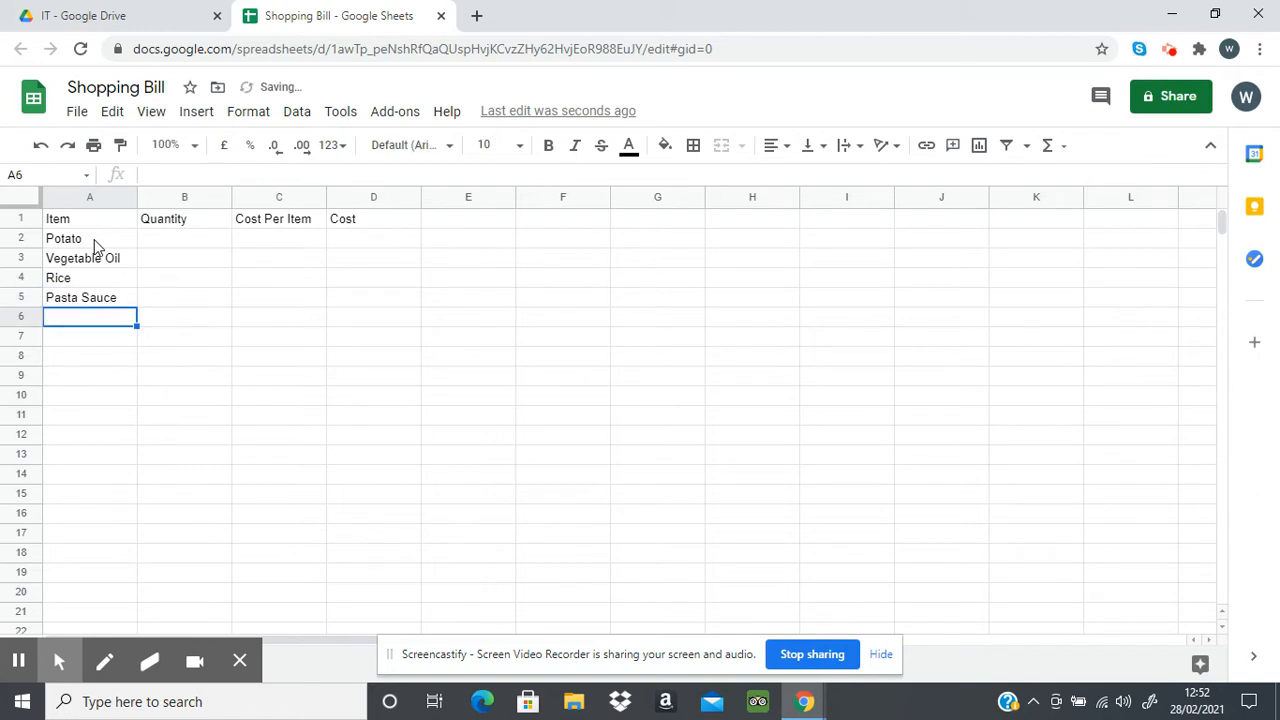
pyautogui.write('Garlic')
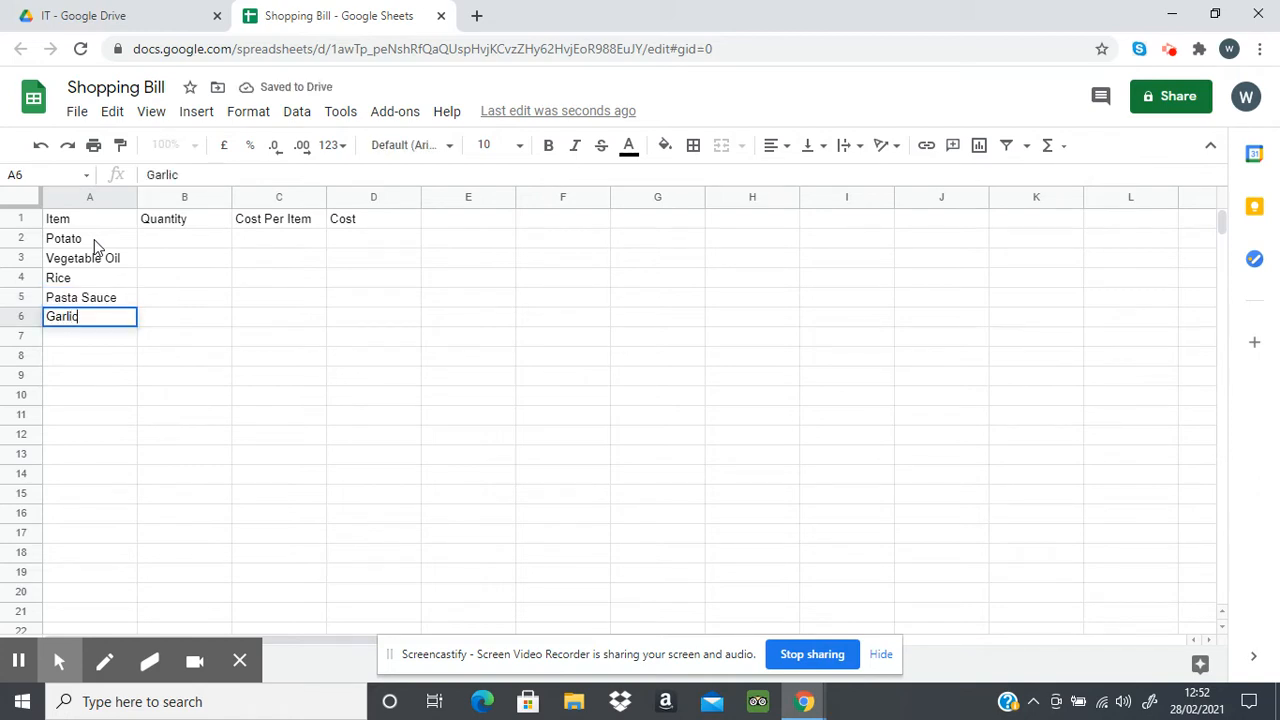
pyautogui.press('Tab')
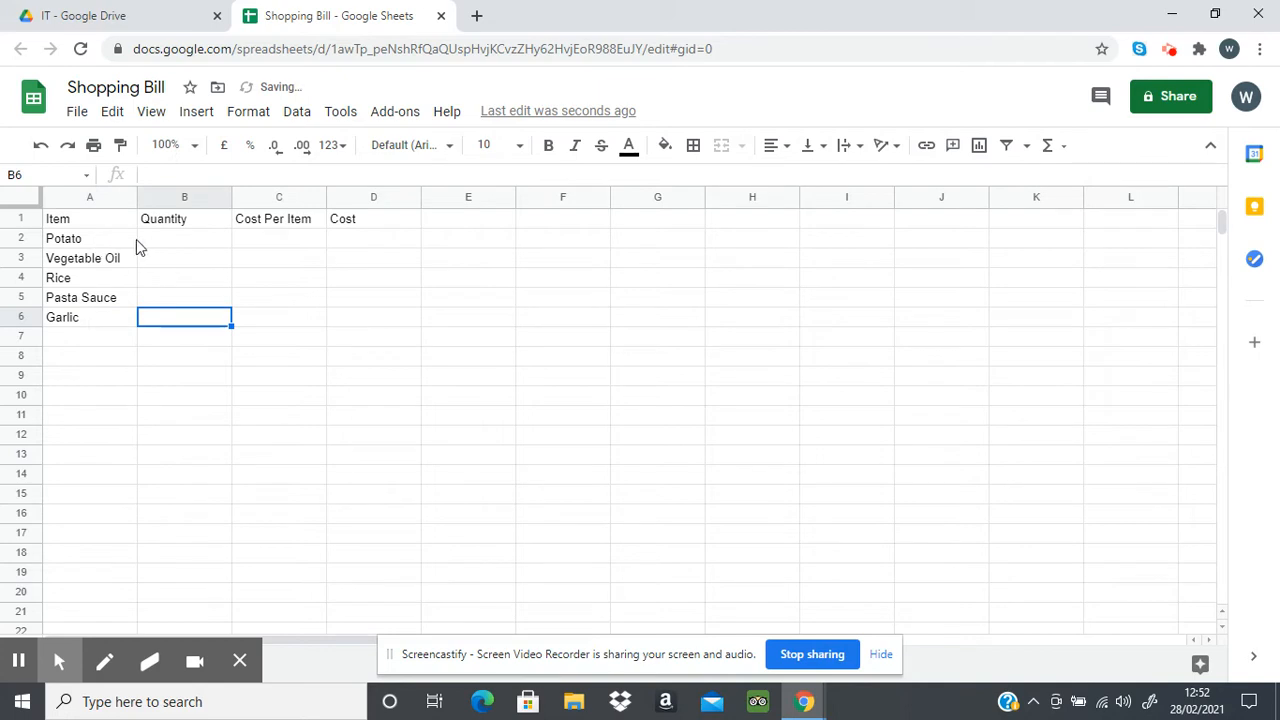
# Enter the quantities 5 for Potato in cell B2 and 1 for Vegetable Oil in cell B3.
pyautogui.click(168, 242)
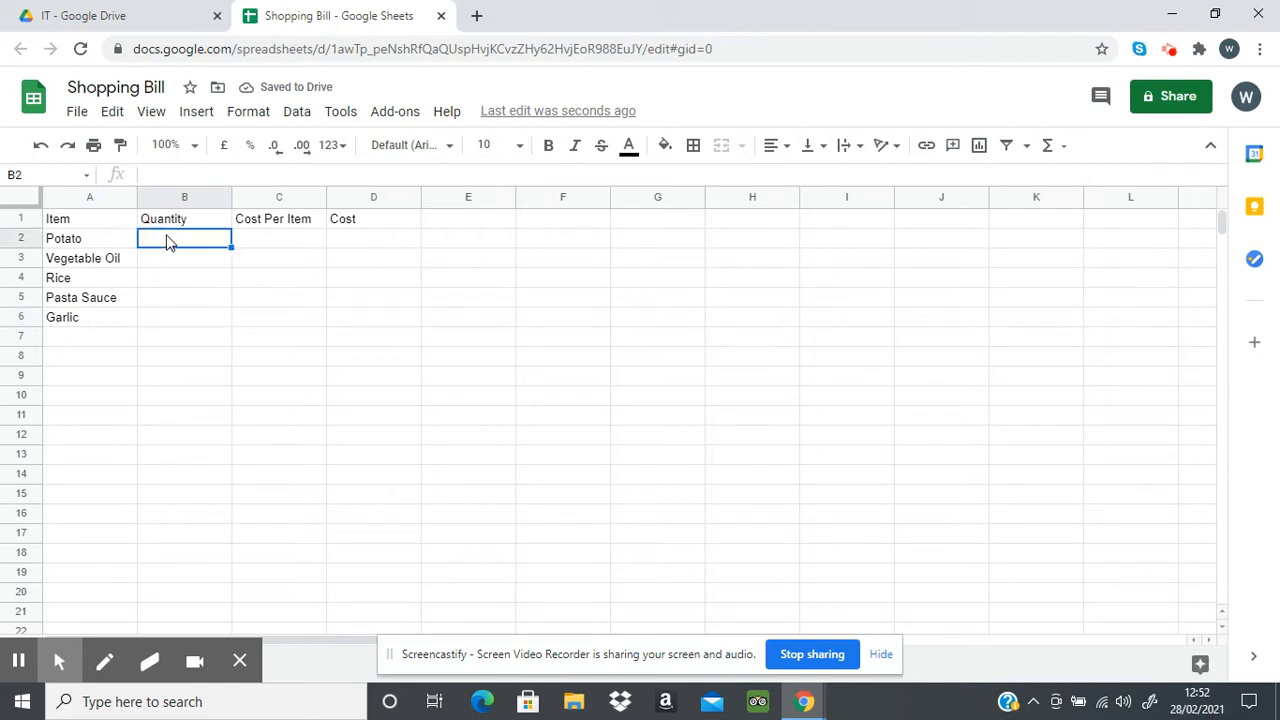
pyautogui.press('Down')
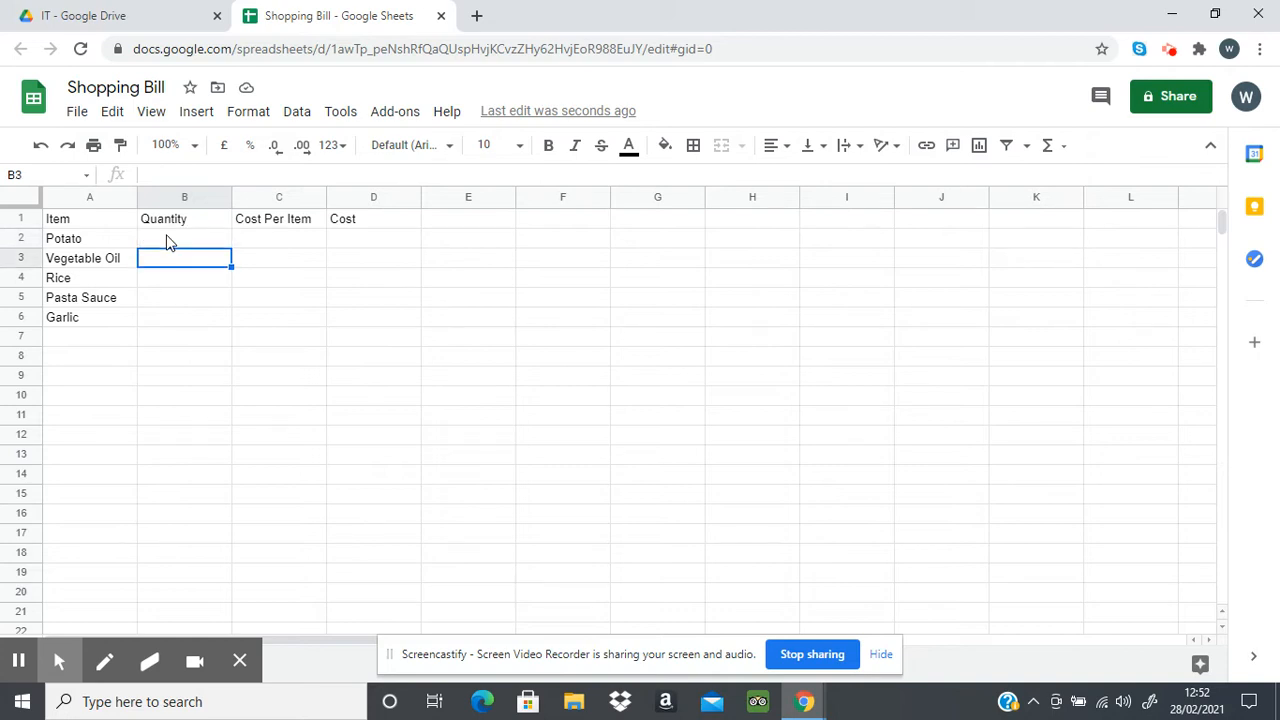
pyautogui.click(168, 242)
pyautogui.write('5')
pyautogui.press('Return')
pyautogui.write('1')
pyautogui.press('Return')
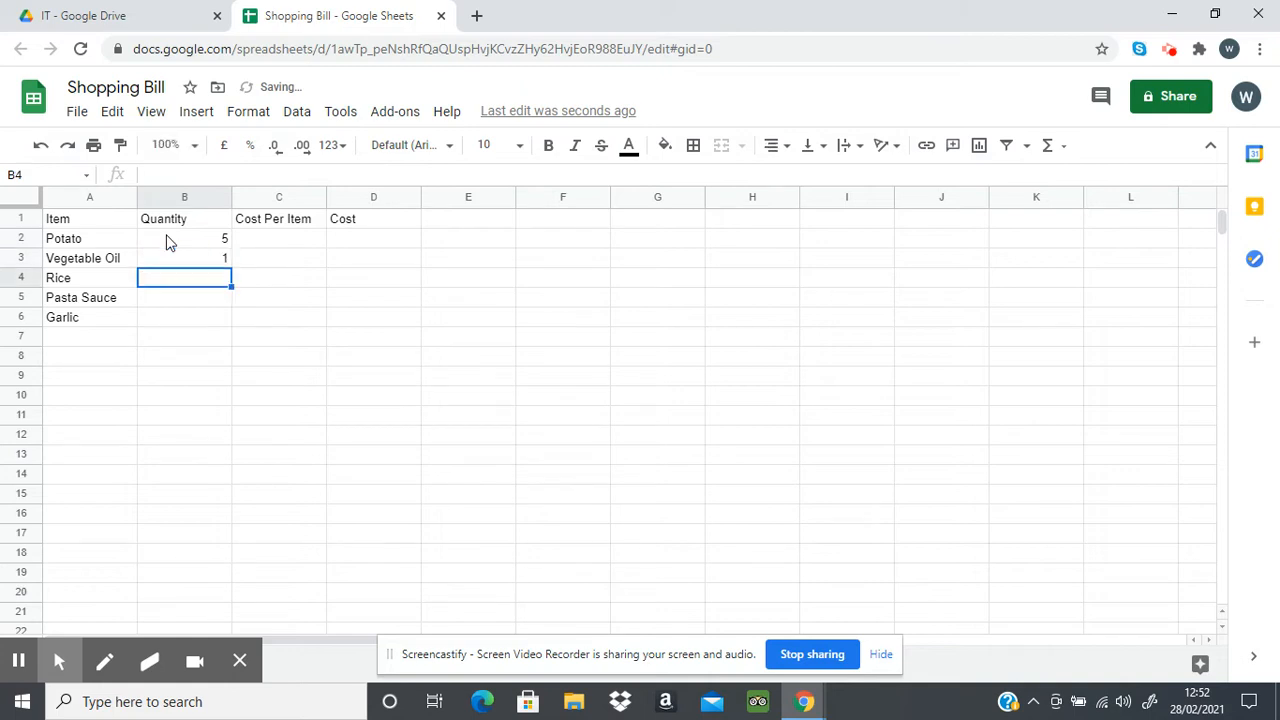
# Enter the quantities 3 for Rice, 8 for Pasta Sauce and 5 for Garlic in cells B4 to B6.
pyautogui.write('3')
pyautogui.press('Return')
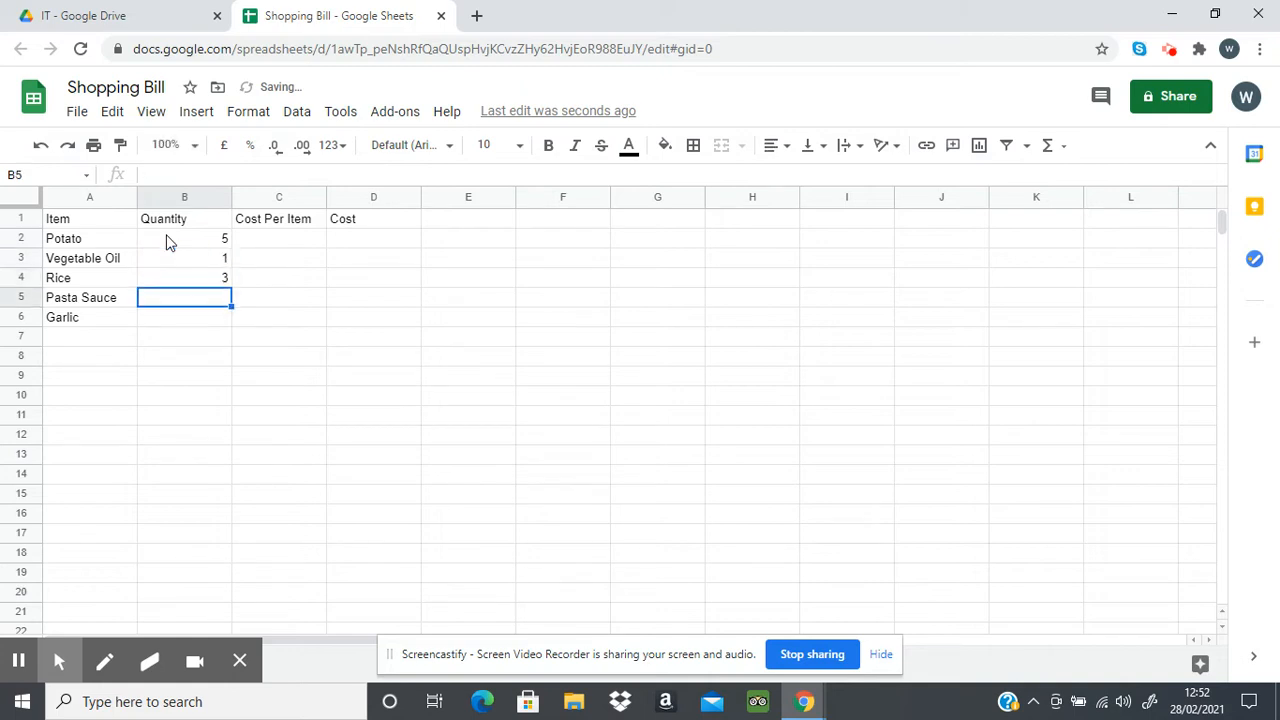
pyautogui.write('8')
pyautogui.press('Return')
pyautogui.write('5')
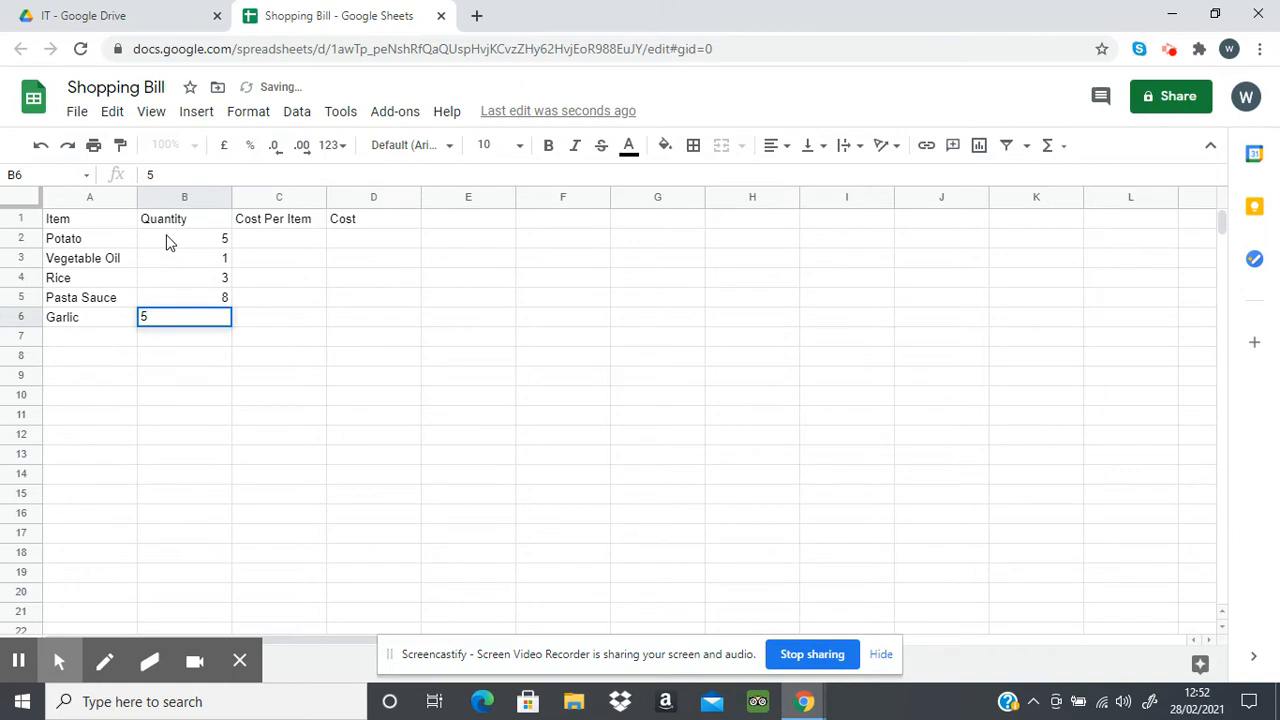
pyautogui.press('Tab')
# Enter the cost per item as 0.75 for Potato in cell C2 and 2.99 for Vegetable Oil in cell C3.
pyautogui.press('Up')
pyautogui.press('Up')
pyautogui.press('Up')
pyautogui.press('Up')
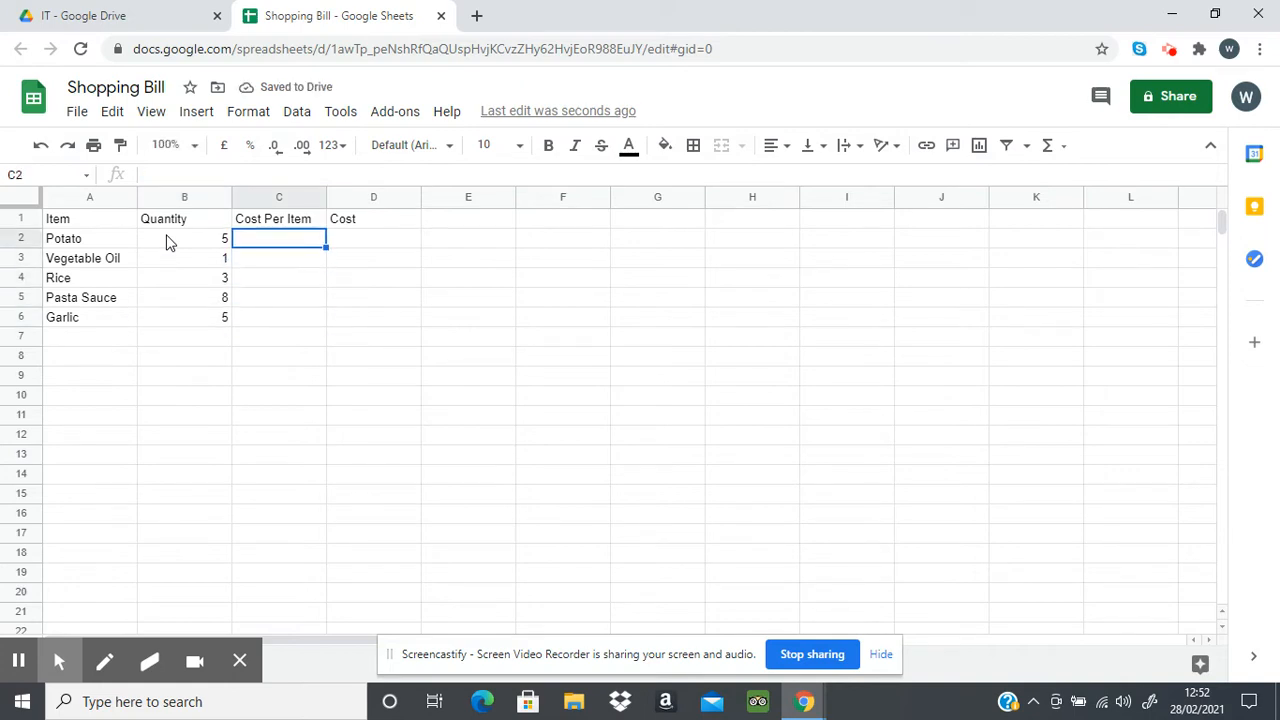
pyautogui.write('0.75')
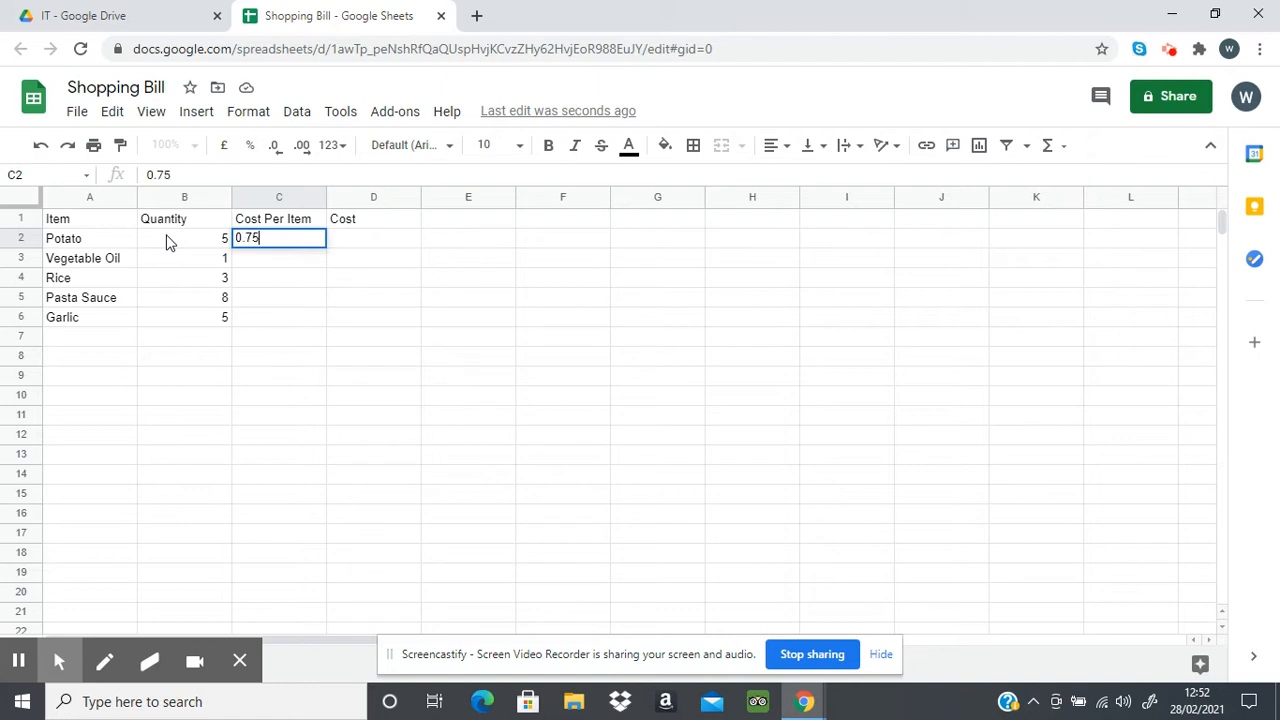
pyautogui.press('Return')
pyautogui.write('2.99')
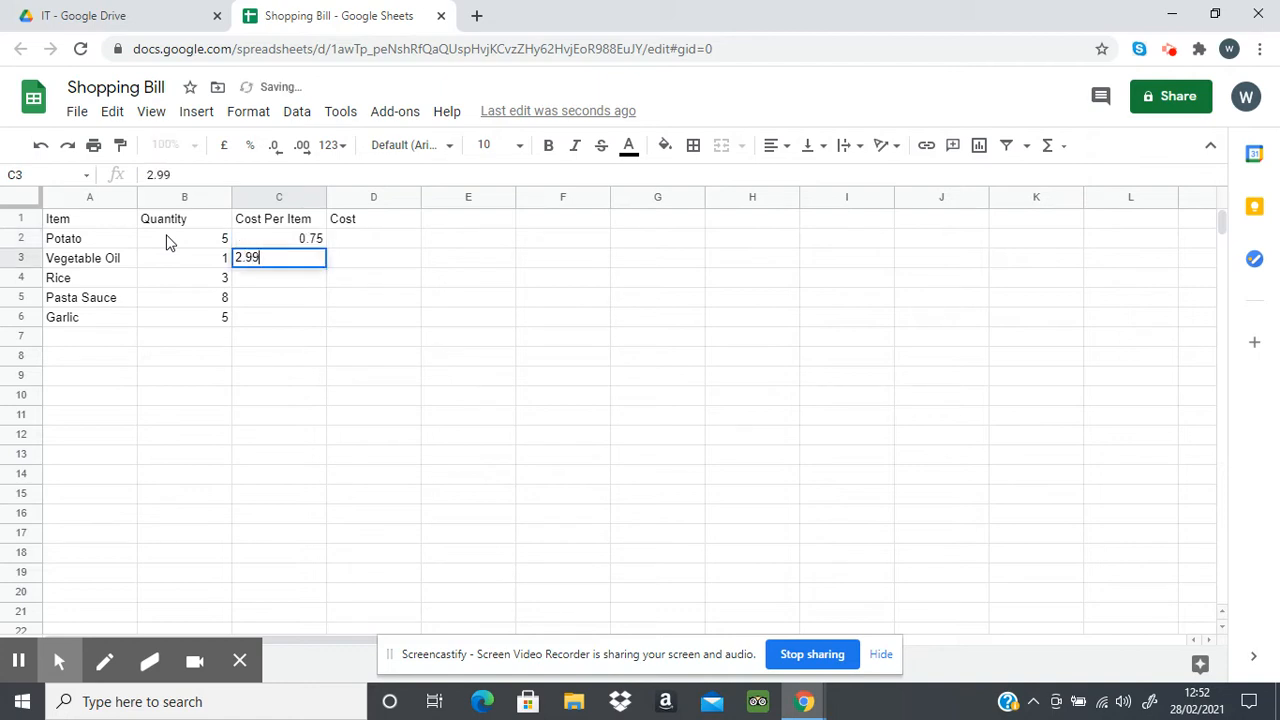
pyautogui.press('Return')
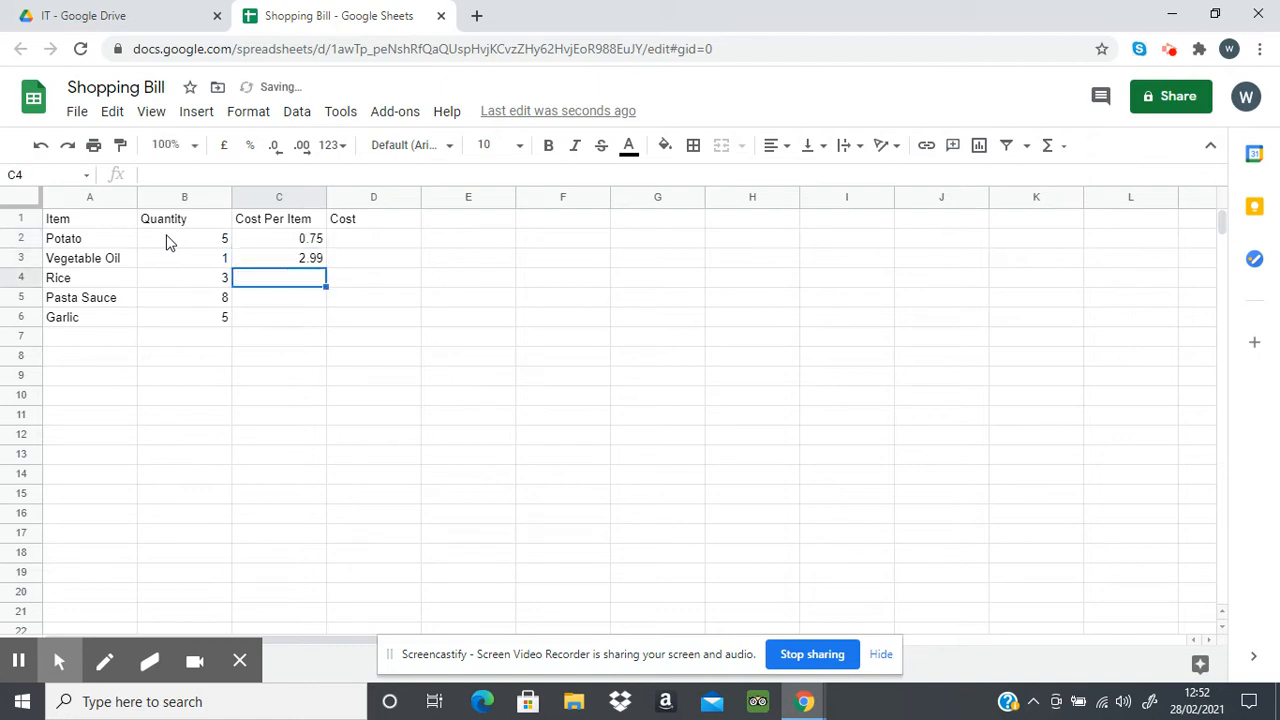
# Enter the cost per item as 1.5 for Rice, 0.95 for Pasta Sauce and 0.5 for Garlic in cells C4 to C6.
pyautogui.write('1.5')
pyautogui.press('Return')
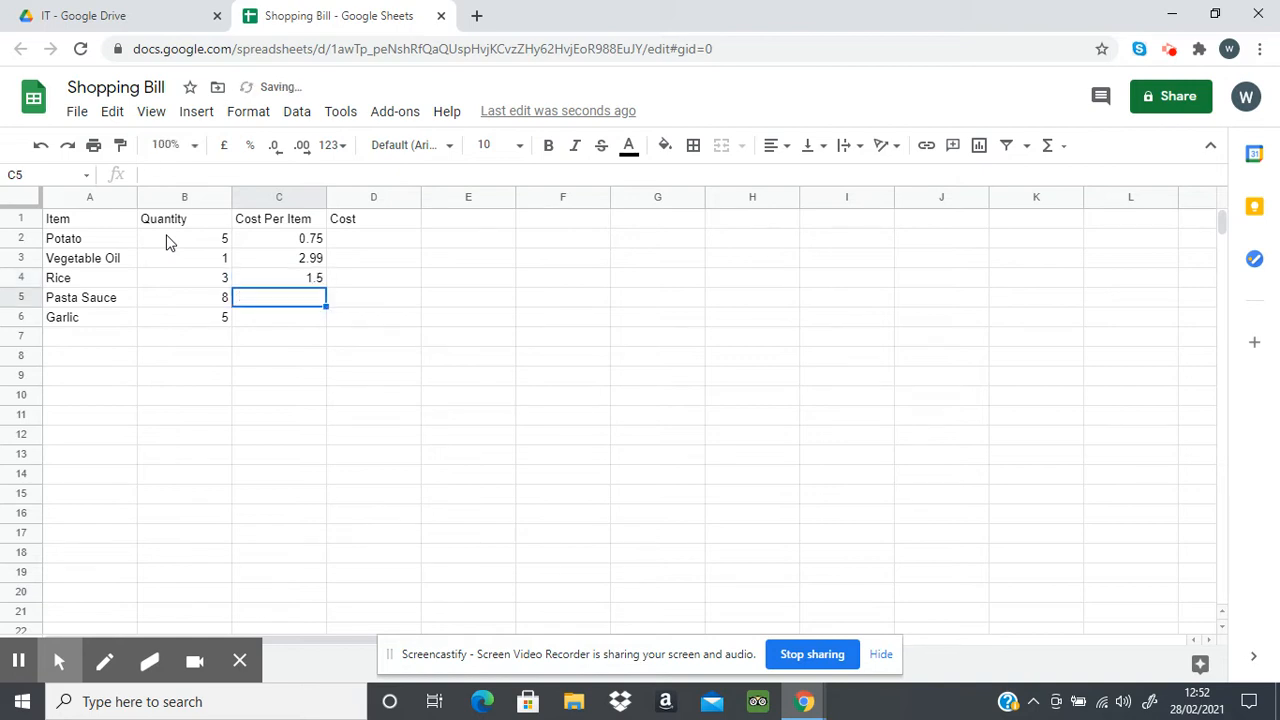
pyautogui.write('0.95')
pyautogui.press('Return')
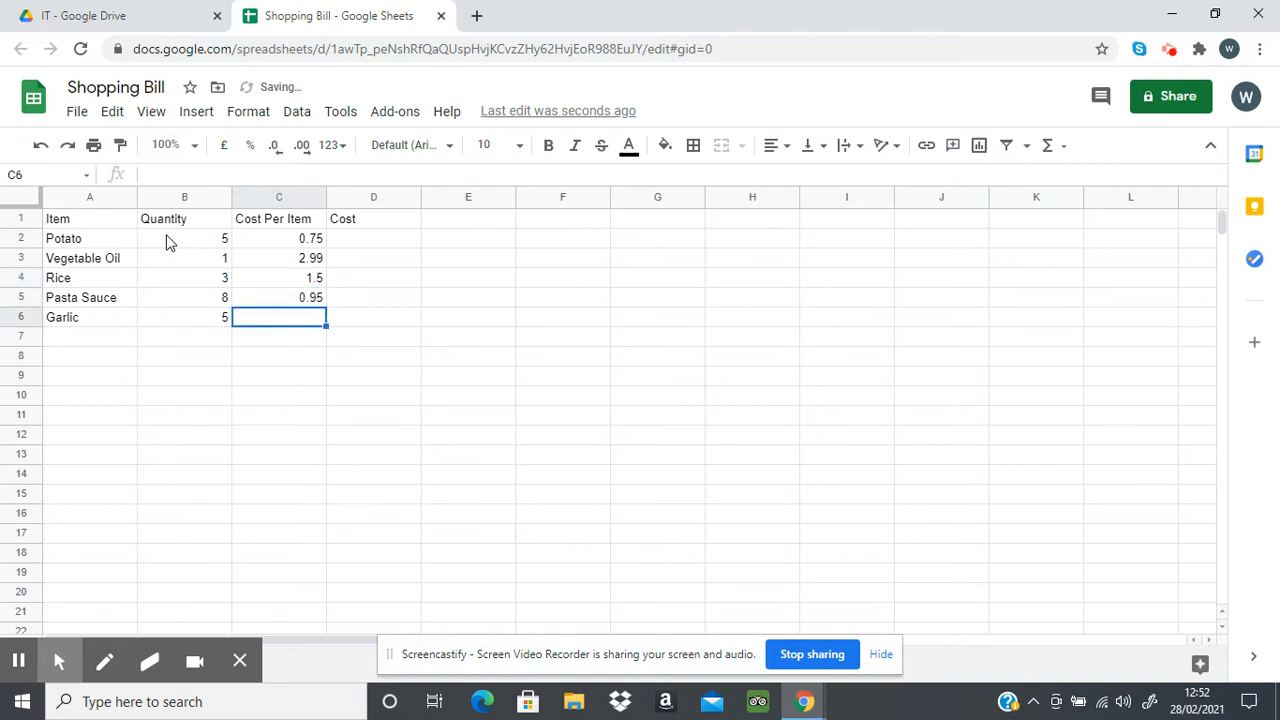
pyautogui.write('0.5')
pyautogui.press('Return')
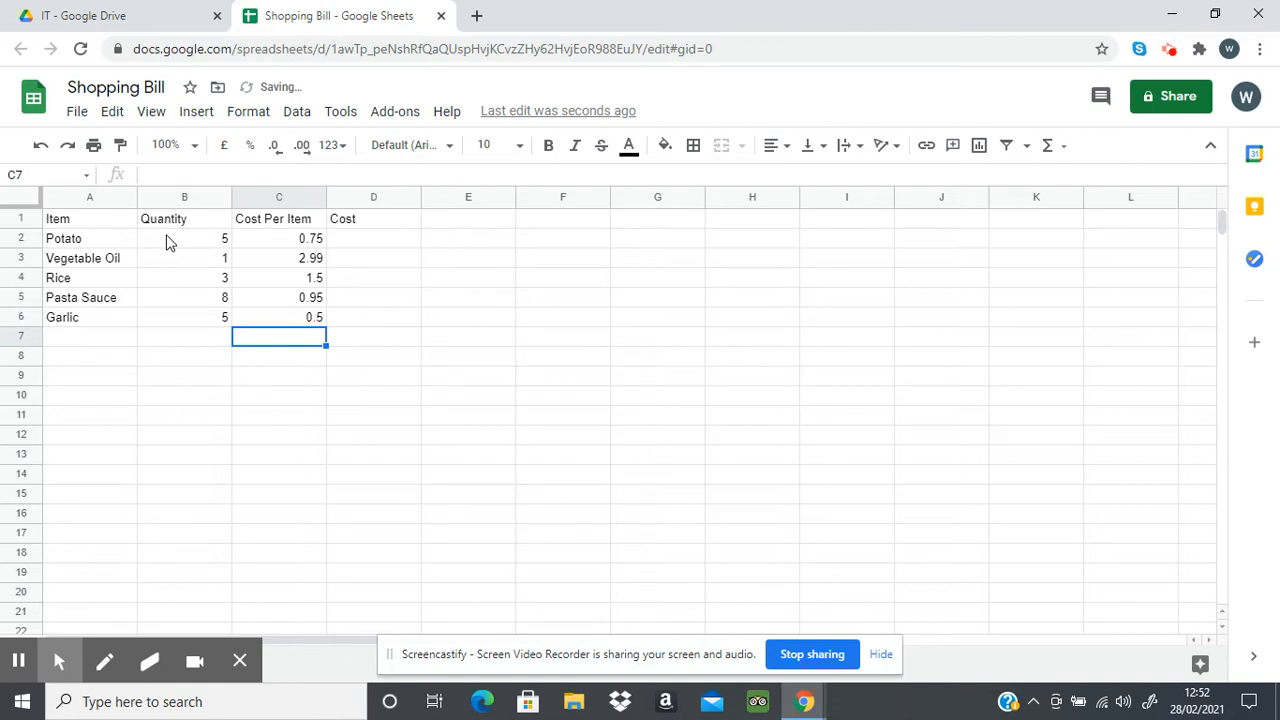
# Calculate the Potato cost in cell D2 with the formula =B2*C2 and decline the suggested auto-fill for the column.
pyautogui.press('Right')
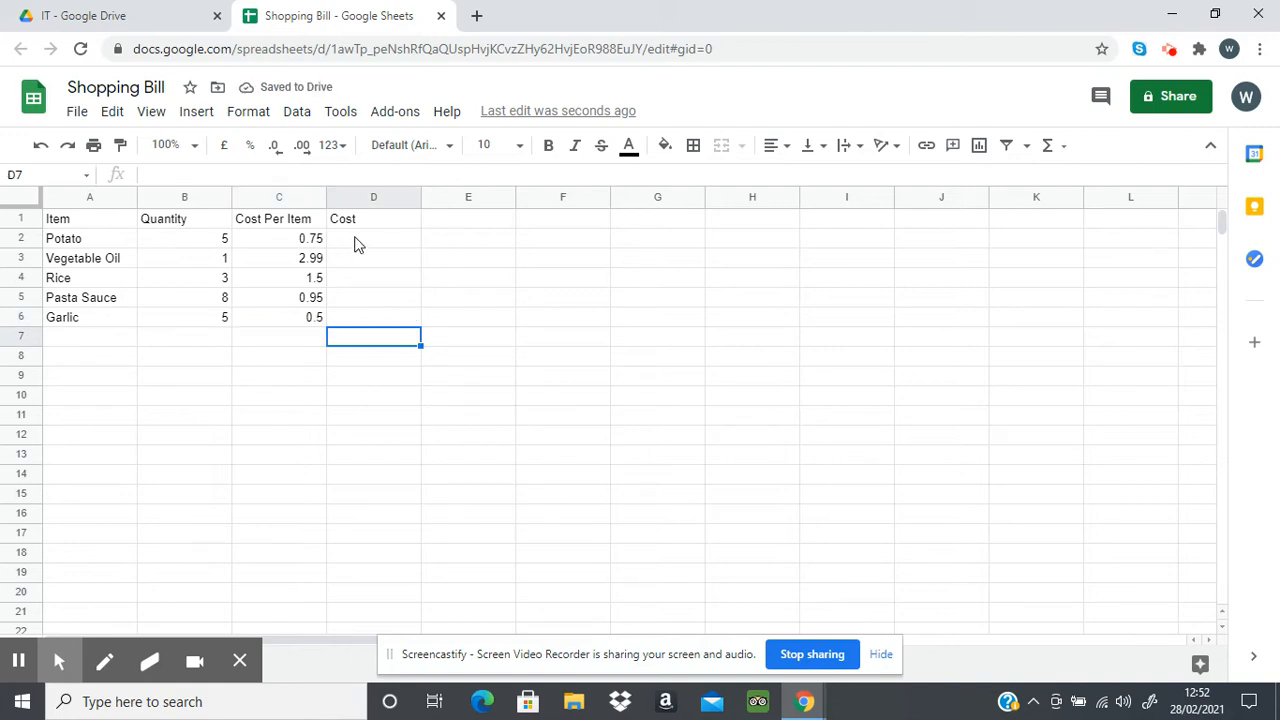
pyautogui.click(355, 242)
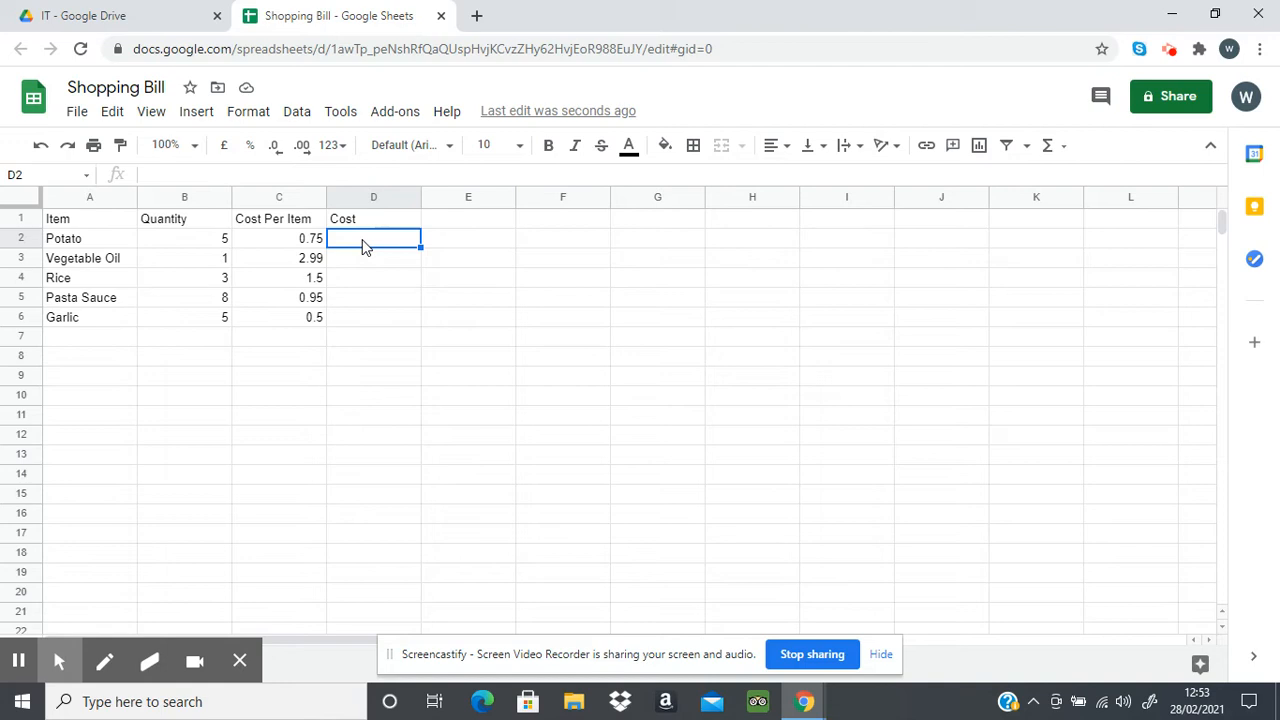
pyautogui.write('=')
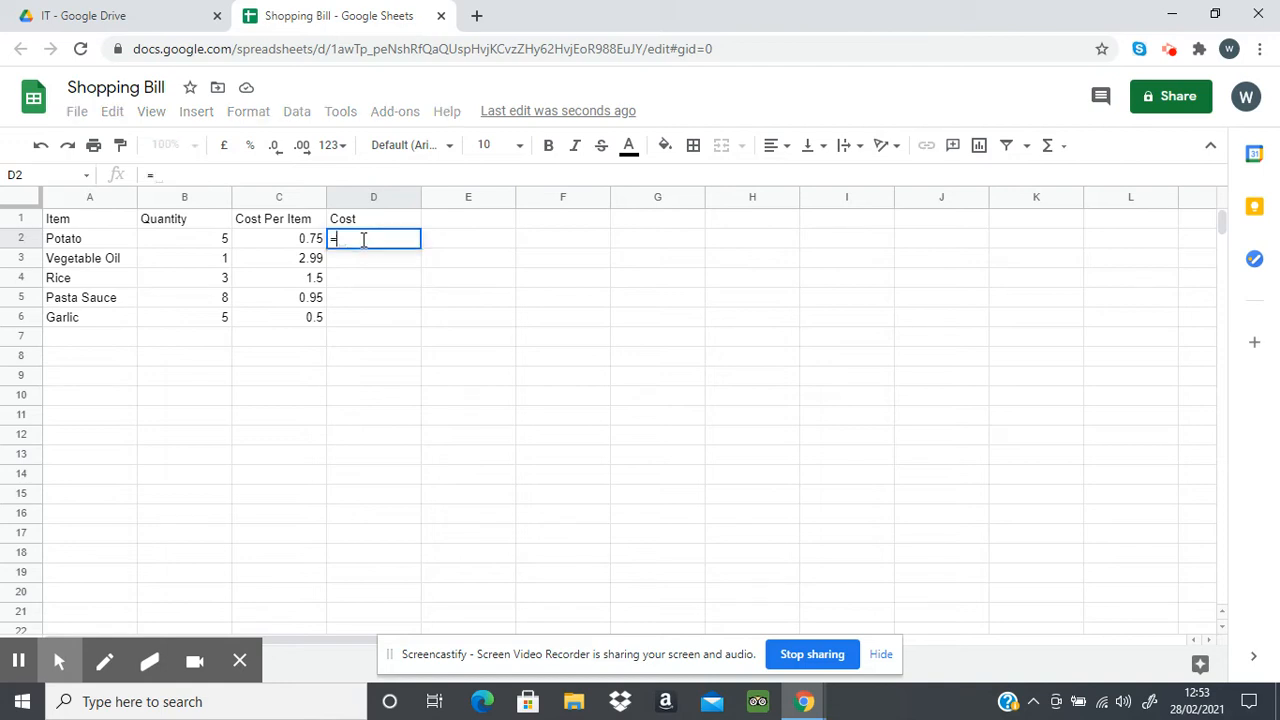
pyautogui.click(222, 245)
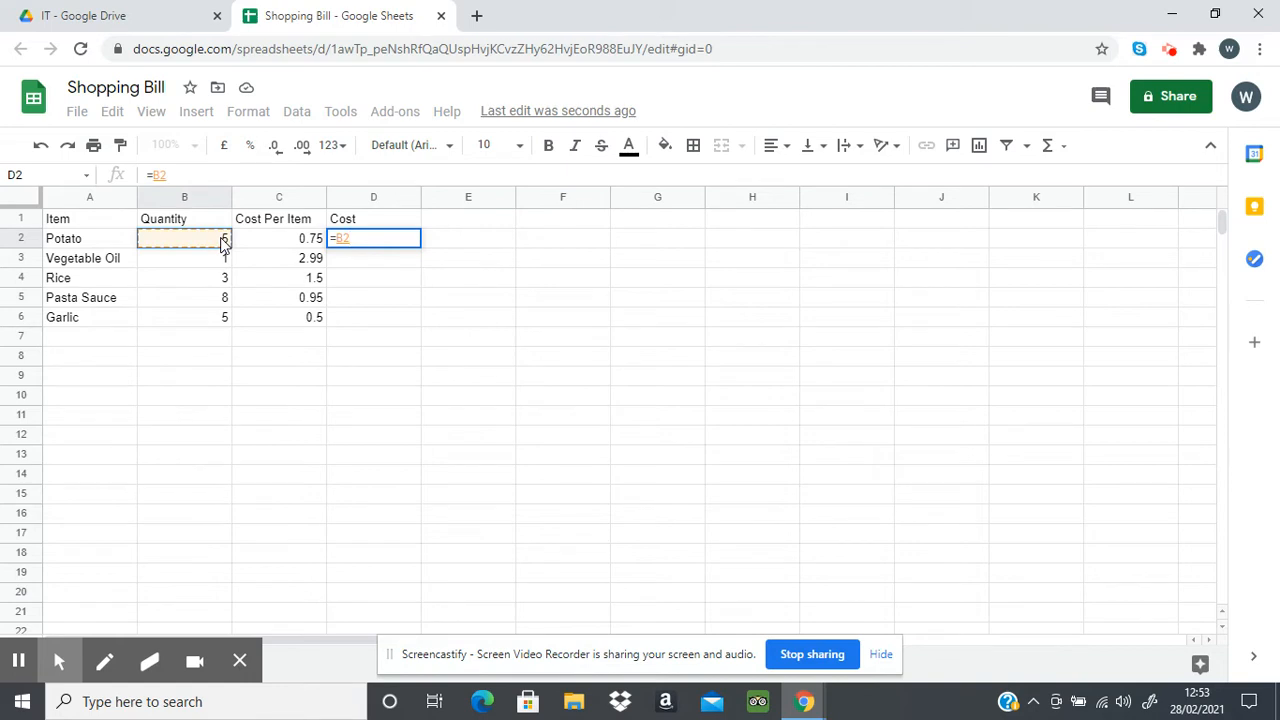
pyautogui.write('*')
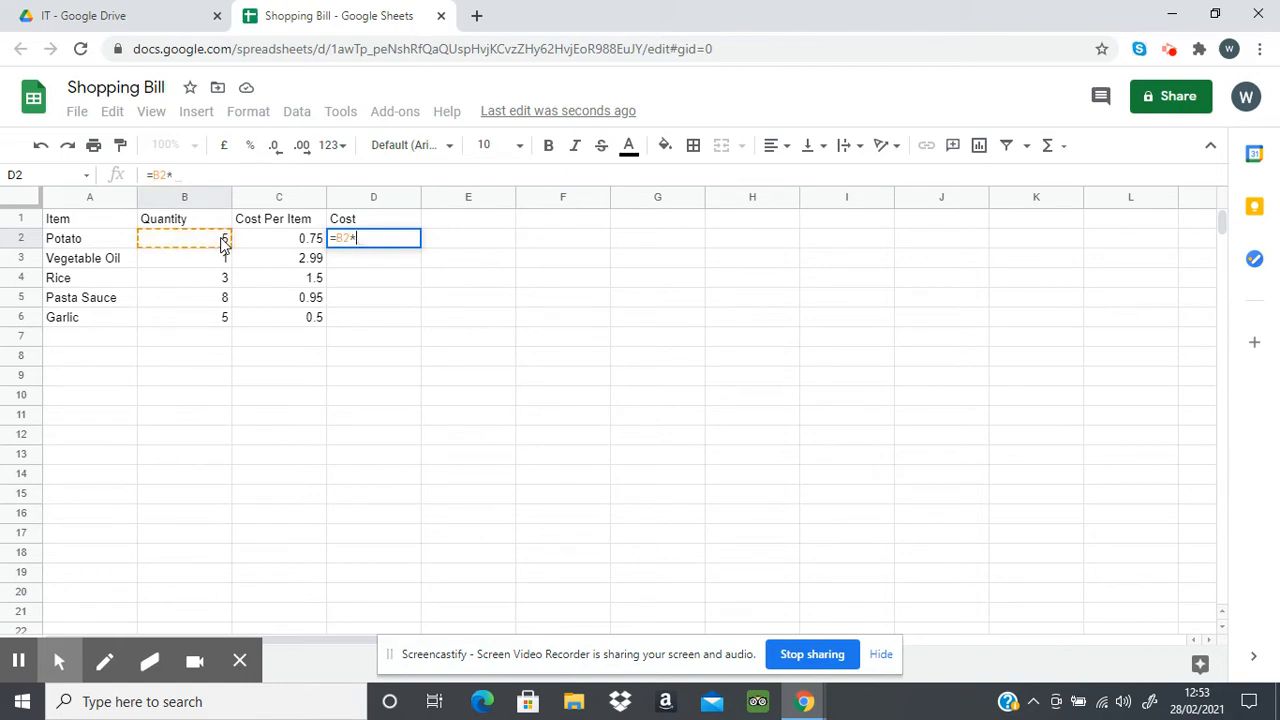
pyautogui.click(288, 243)
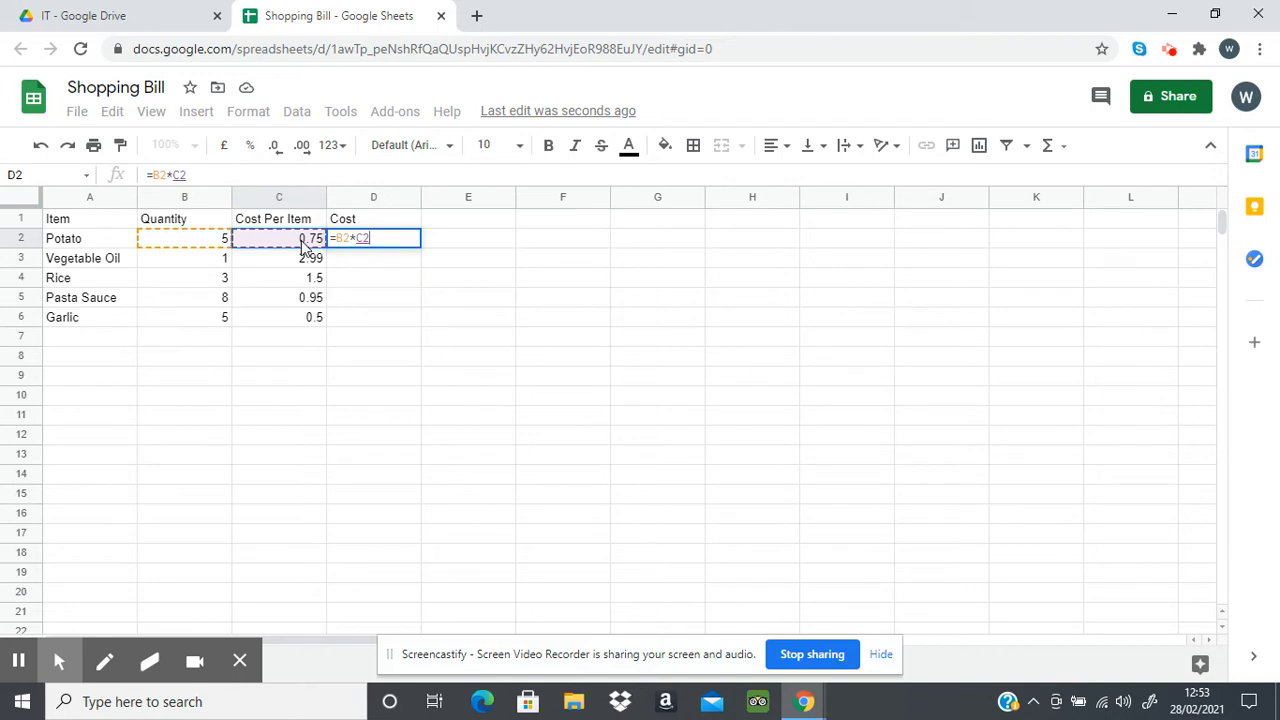
pyautogui.press('Return')
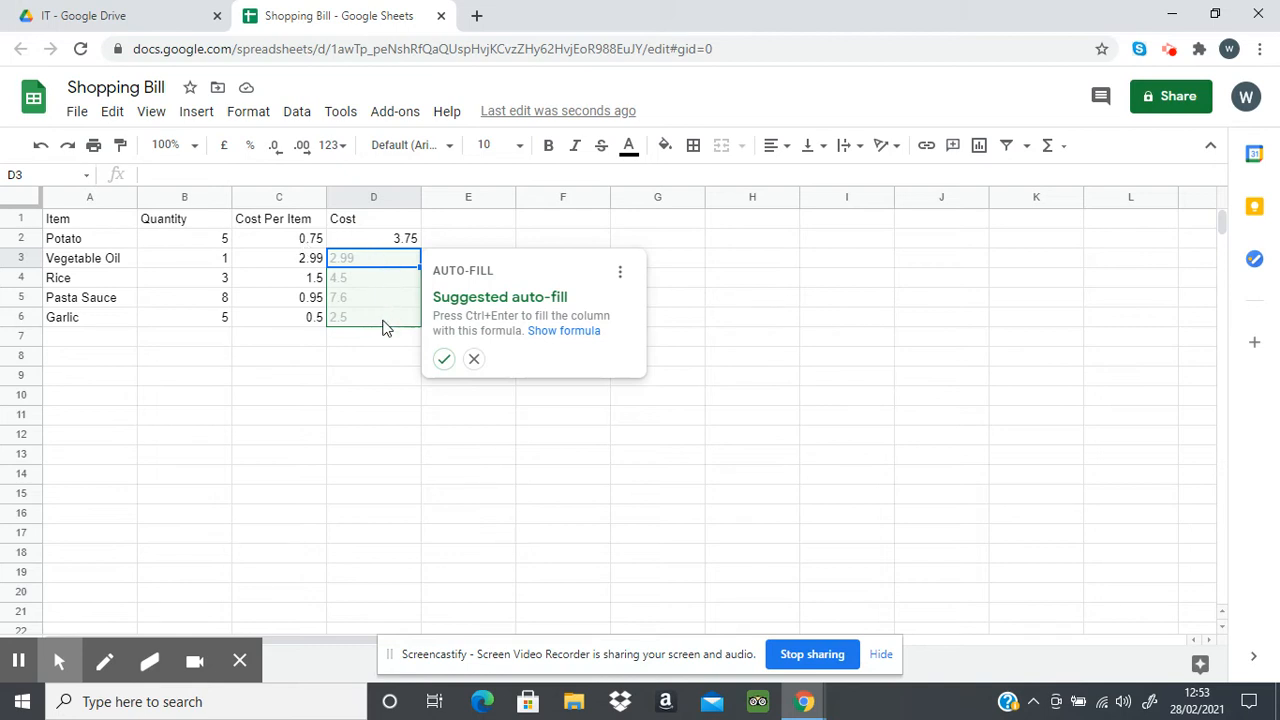
pyautogui.click(474, 359)
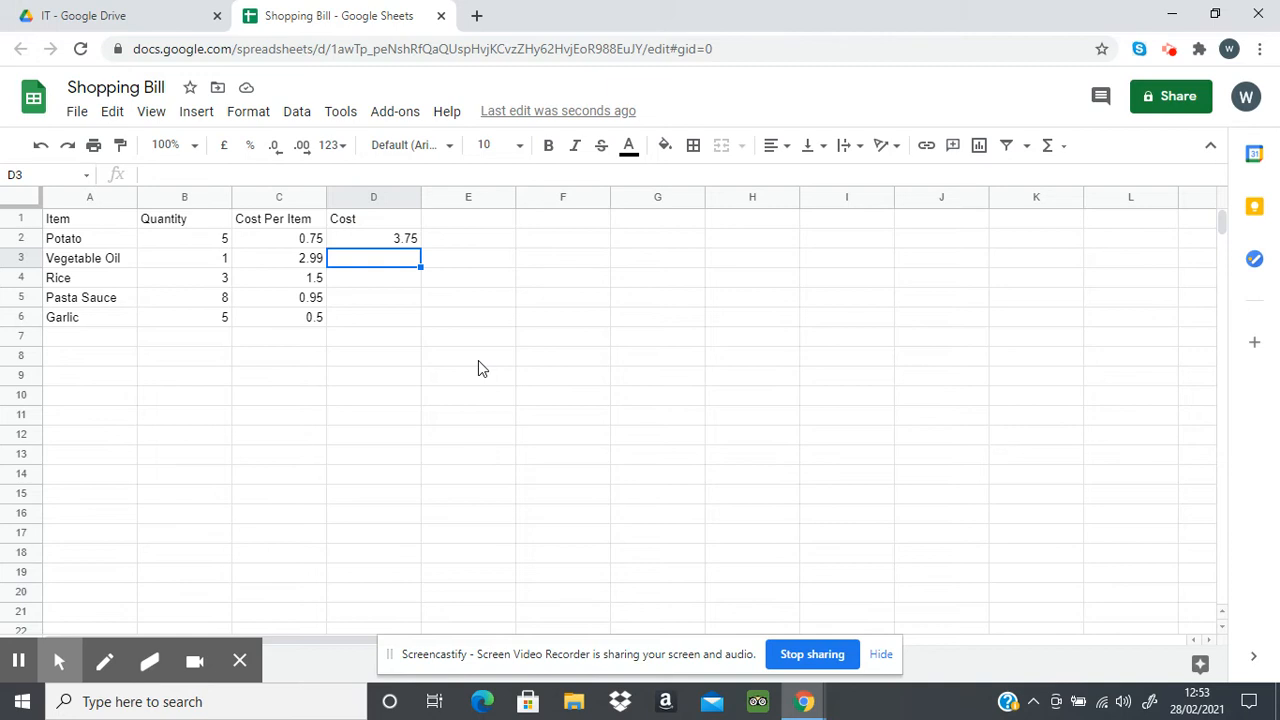
# Calculate the Vegetable Oil cost in cell D3 with the formula =B3*C3.
pyautogui.write('=')
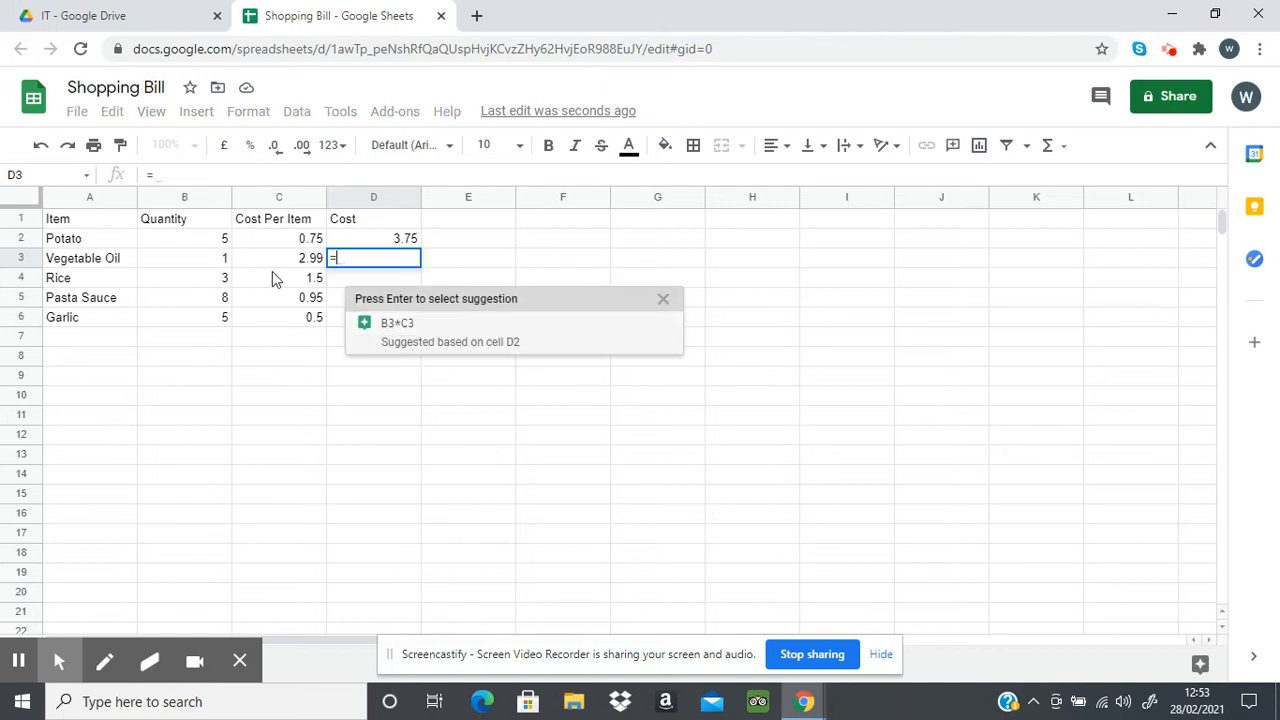
pyautogui.click(222, 262)
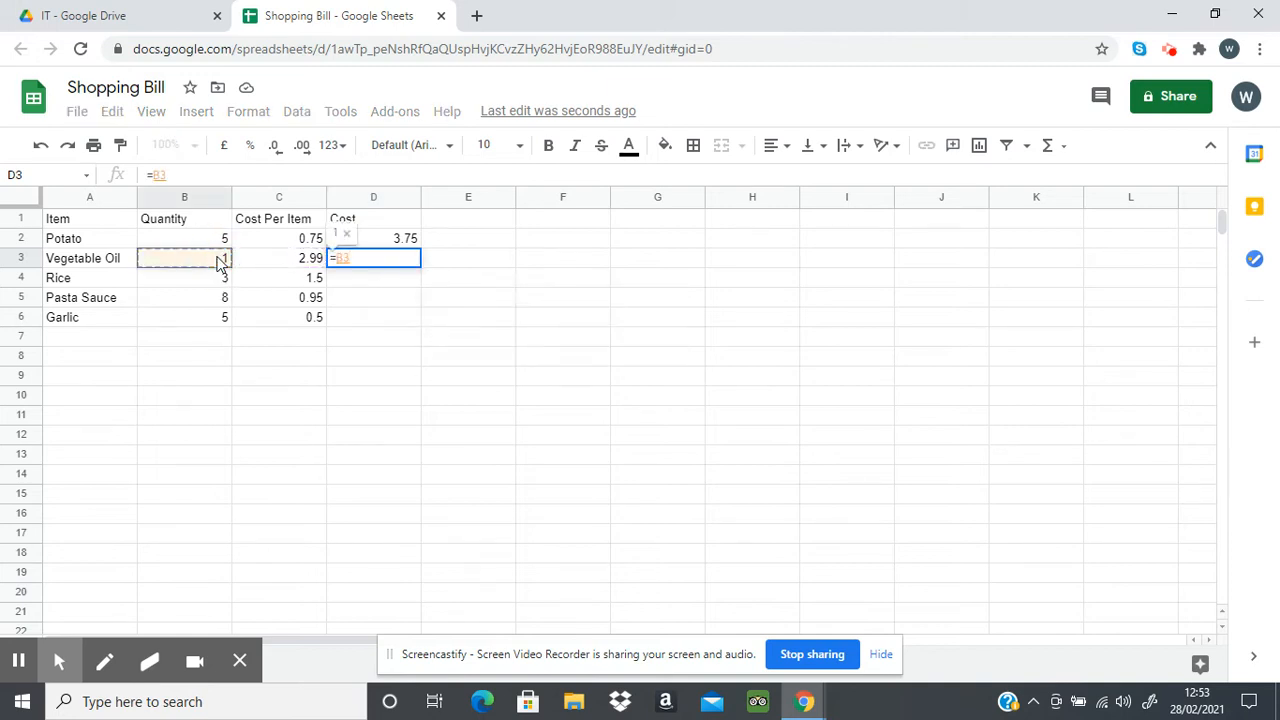
pyautogui.write('*')
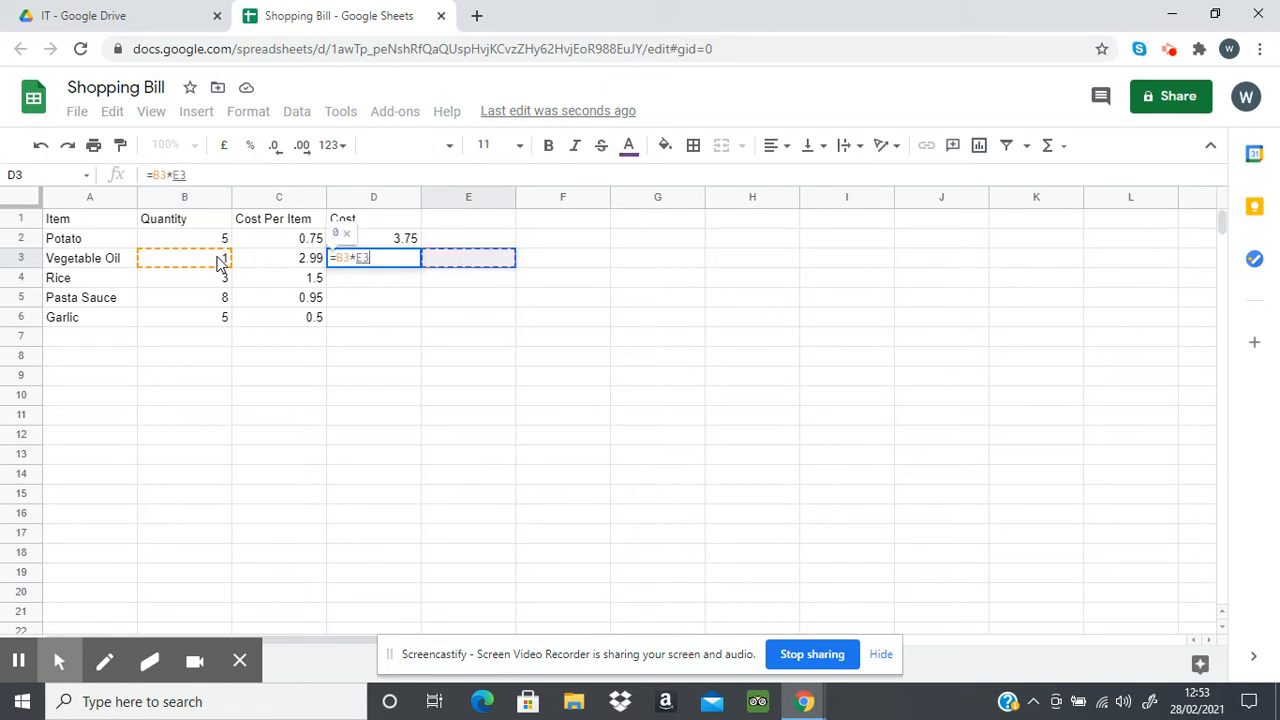
pyautogui.click(276, 270)
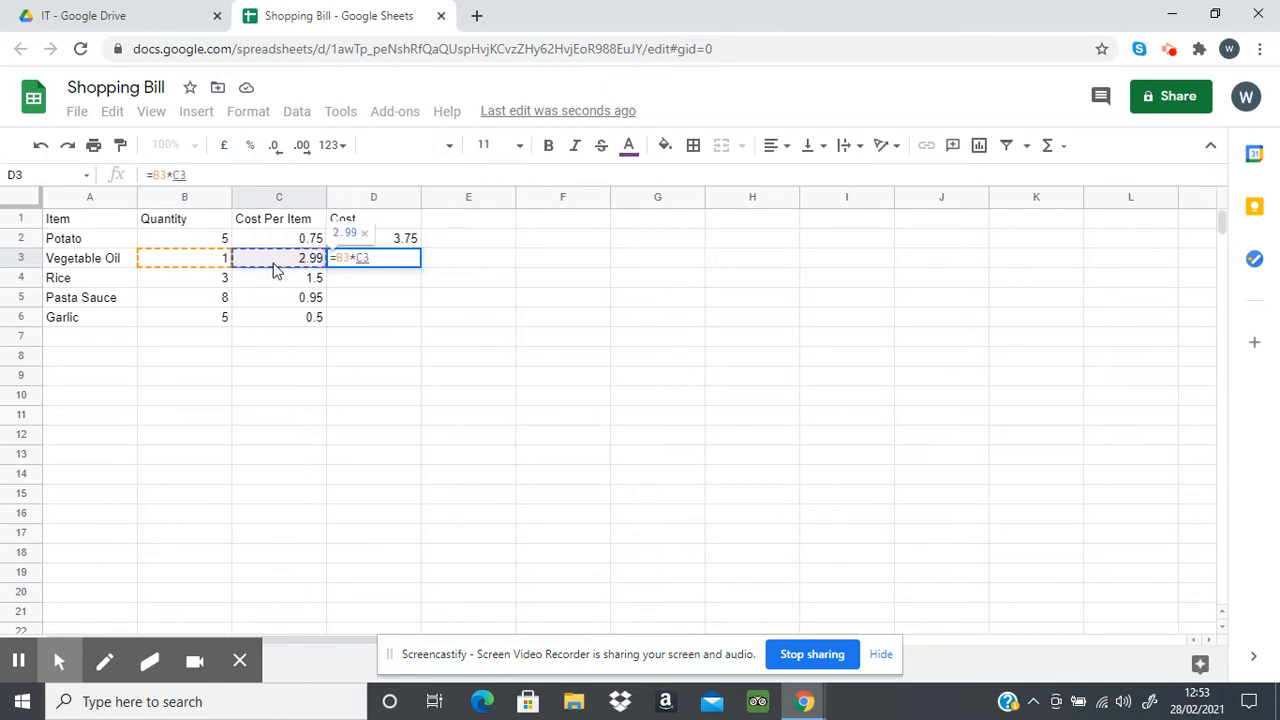
pyautogui.press('Return')
# Calculate the Rice cost in cell D4 by multiplying its quantity by its cost per item, =B4*C4.
pyautogui.write('=')
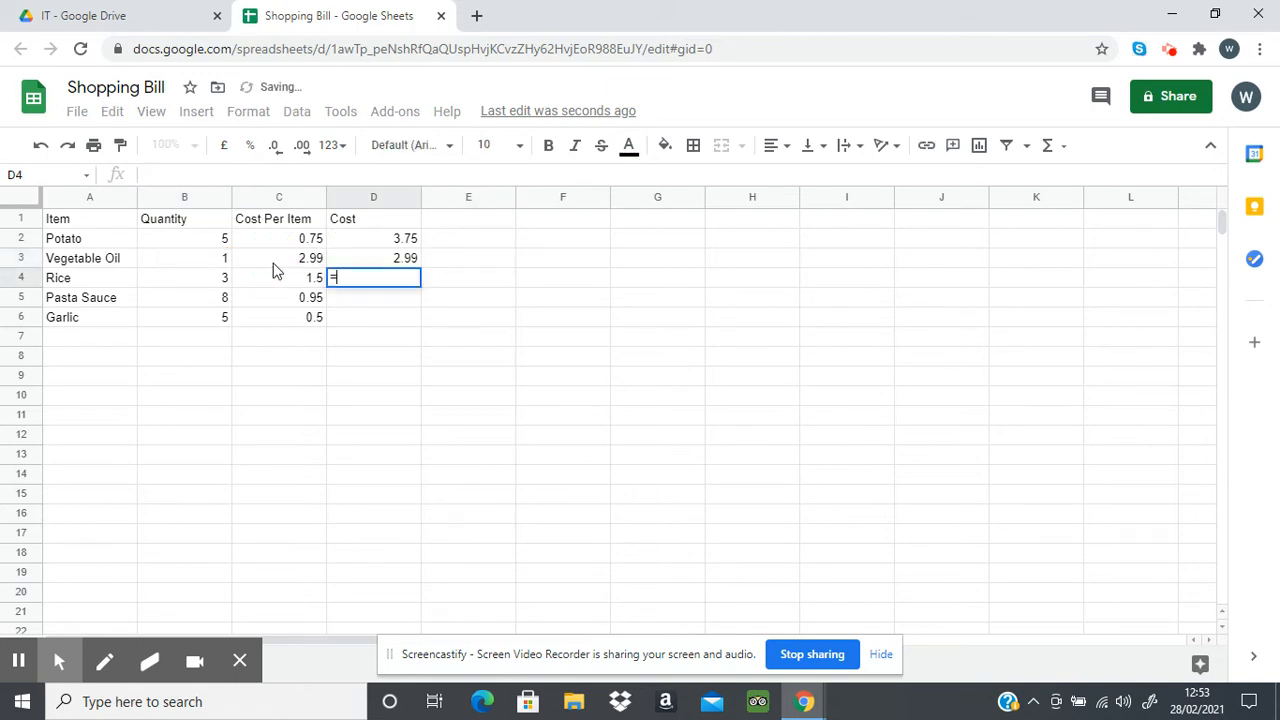
pyautogui.click(224, 281)
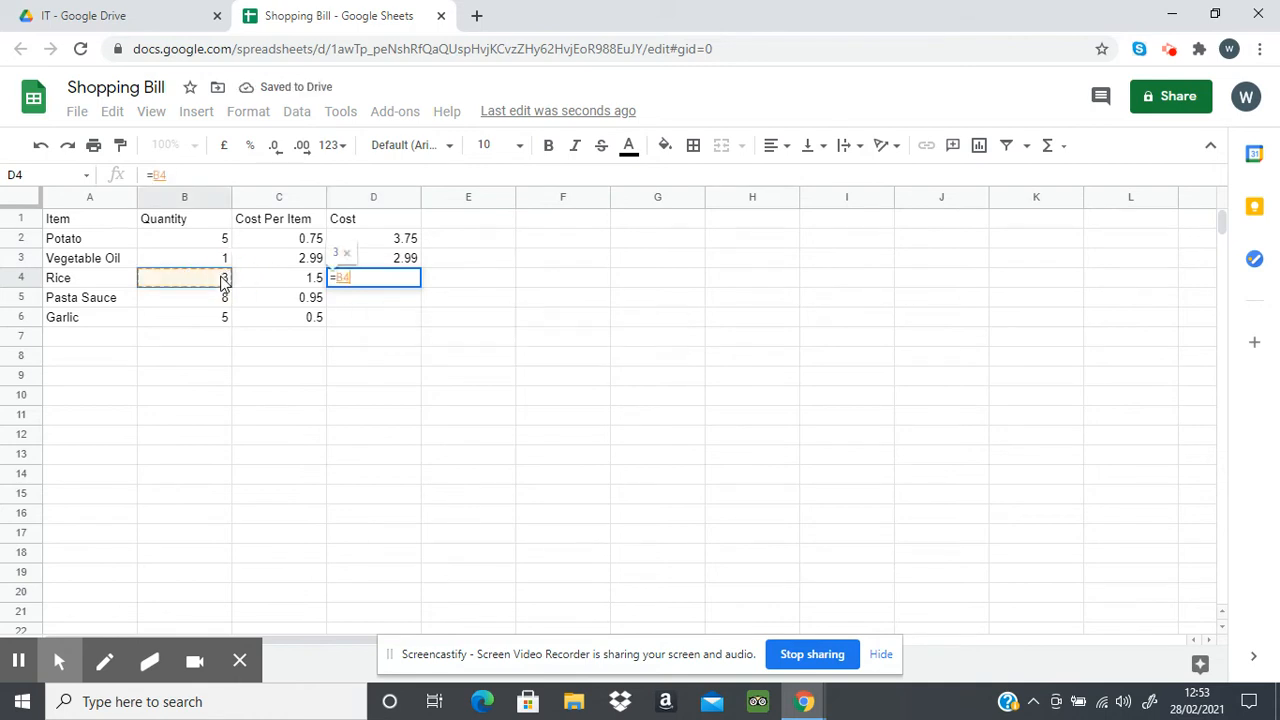
pyautogui.write('*')
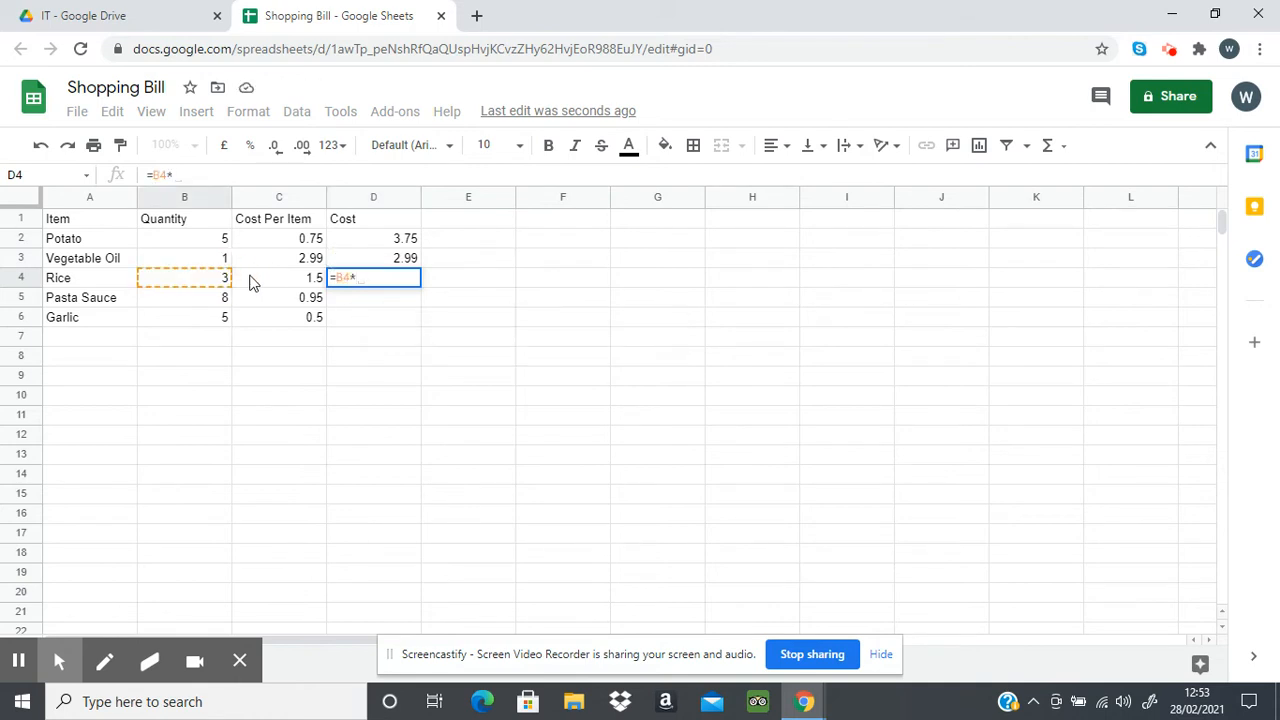
pyautogui.click(253, 281)
pyautogui.press('Return')
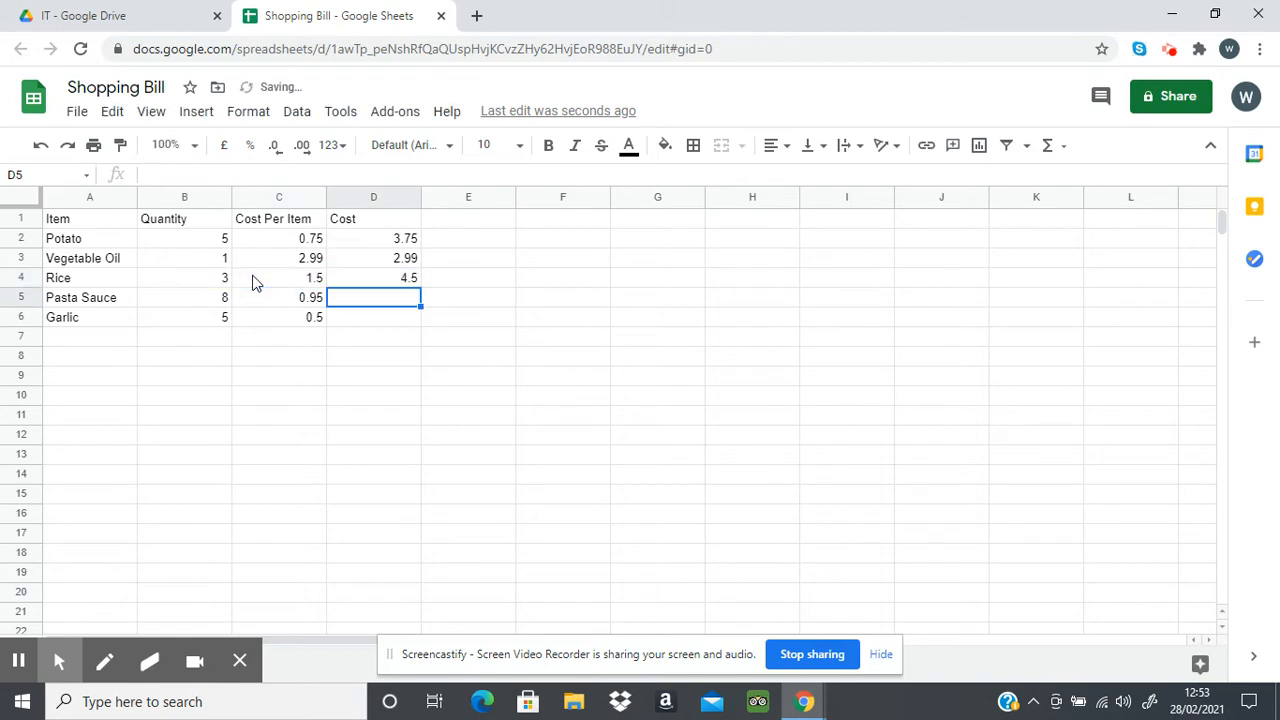
# Calculate the Pasta Sauce cost in cell D5 with the formula =B5*C5.
pyautogui.write('=')
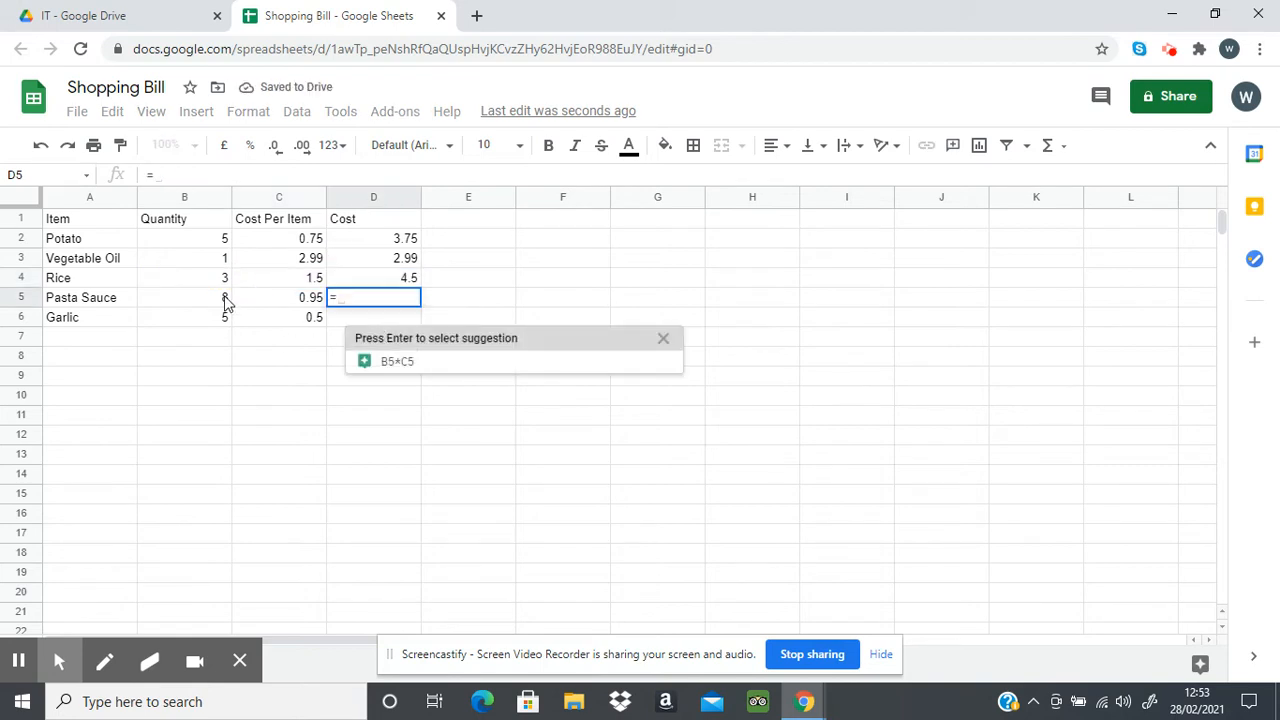
pyautogui.click(222, 303)
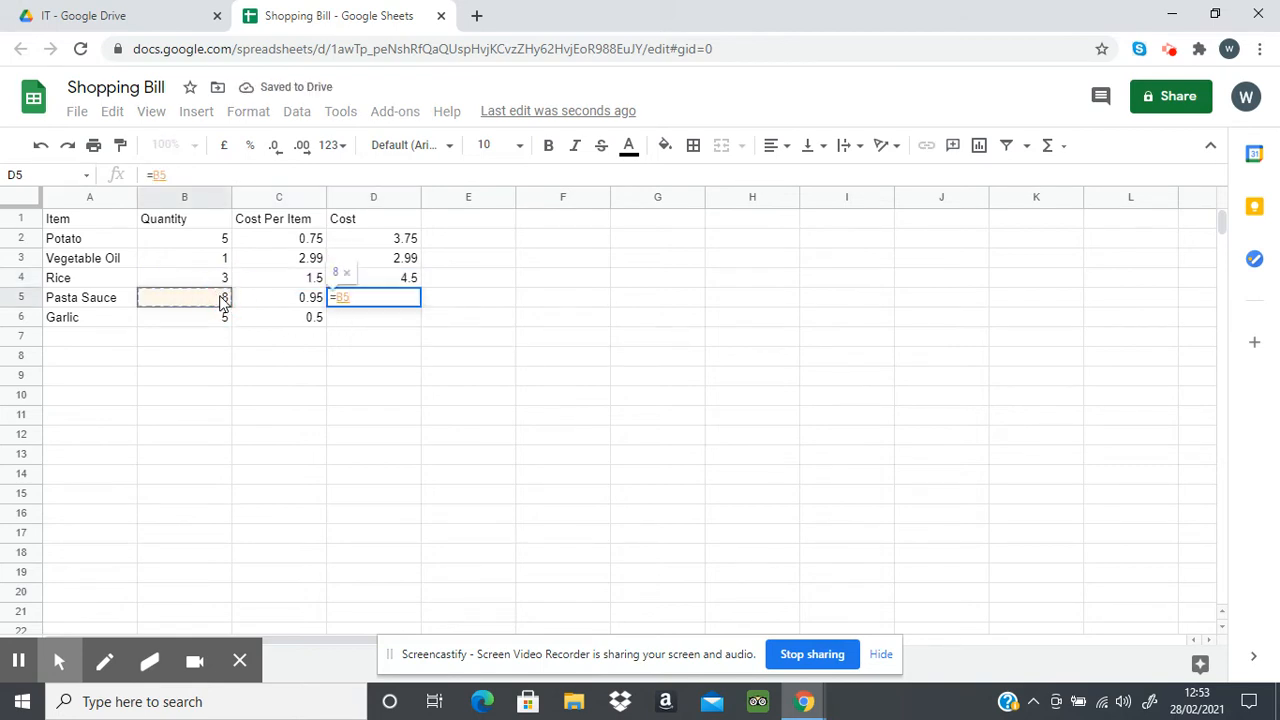
pyautogui.write('*')
pyautogui.click(260, 306)
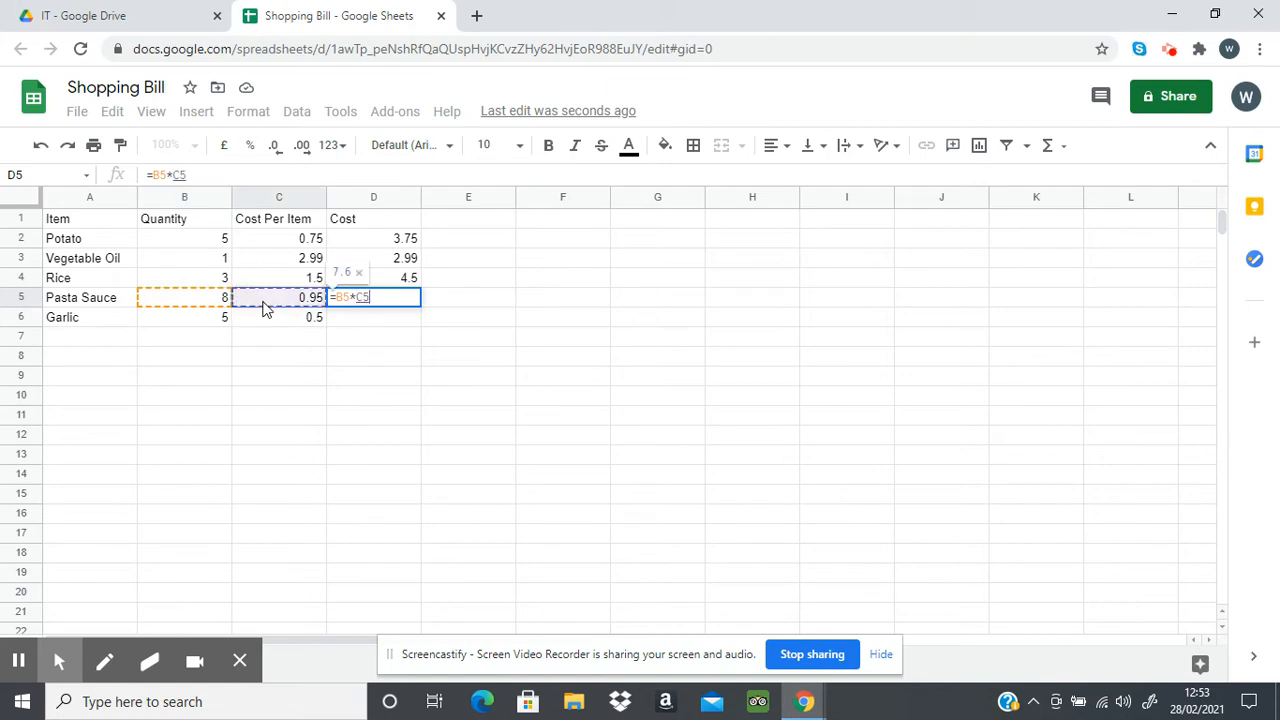
pyautogui.press('Return')
# Calculate the Garlic cost in cell D6 with the formula =B6*C6.
pyautogui.write('=')
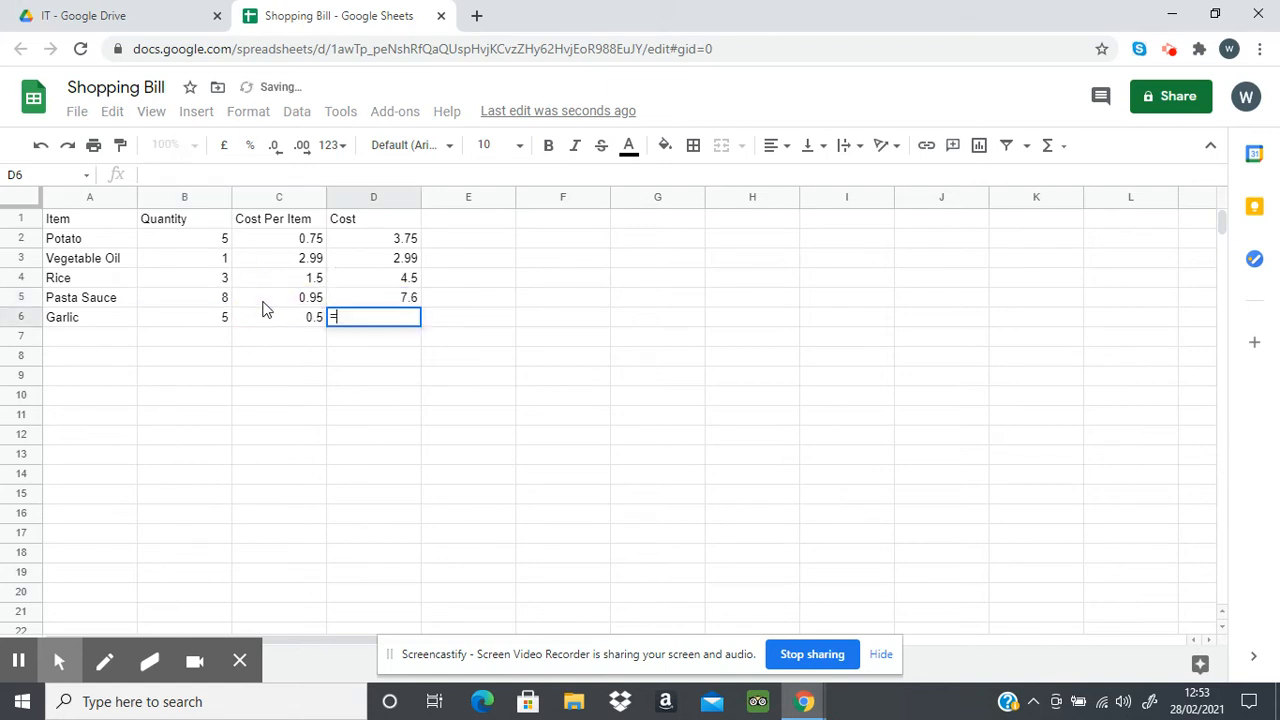
pyautogui.click(222, 318)
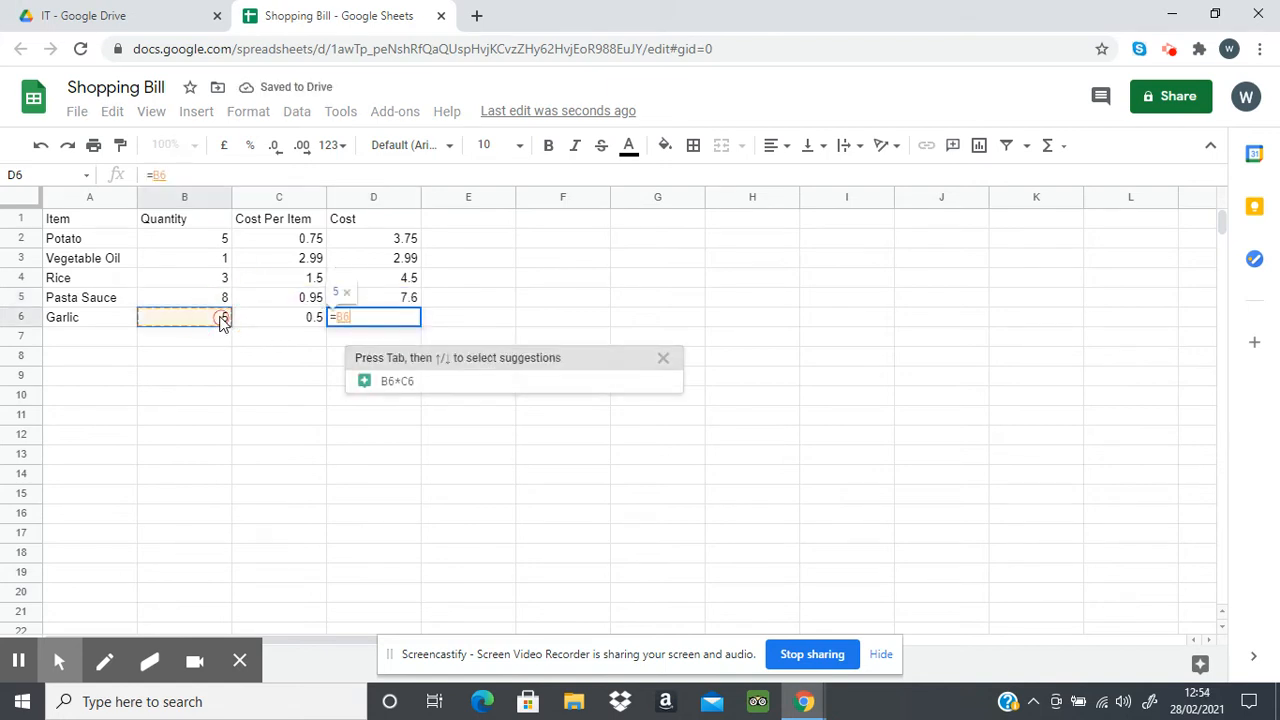
pyautogui.write('*')
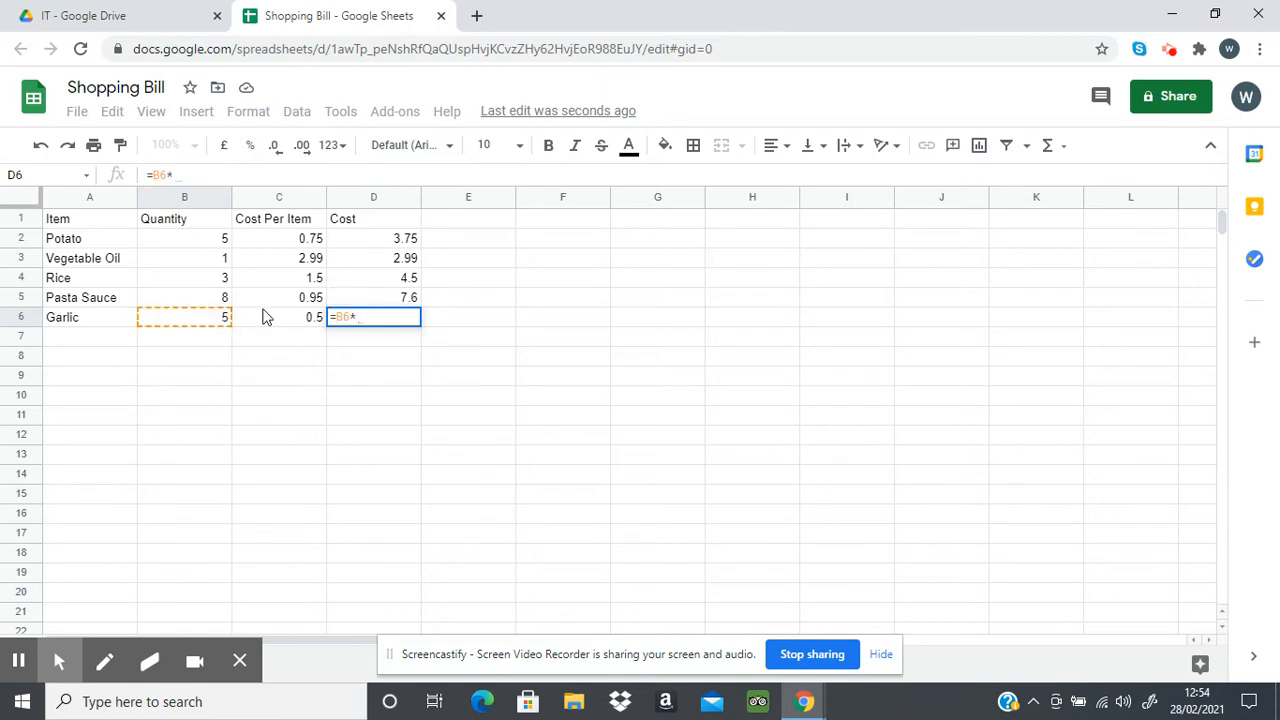
pyautogui.press('Left')
pyautogui.press('Up')
pyautogui.click(266, 320)
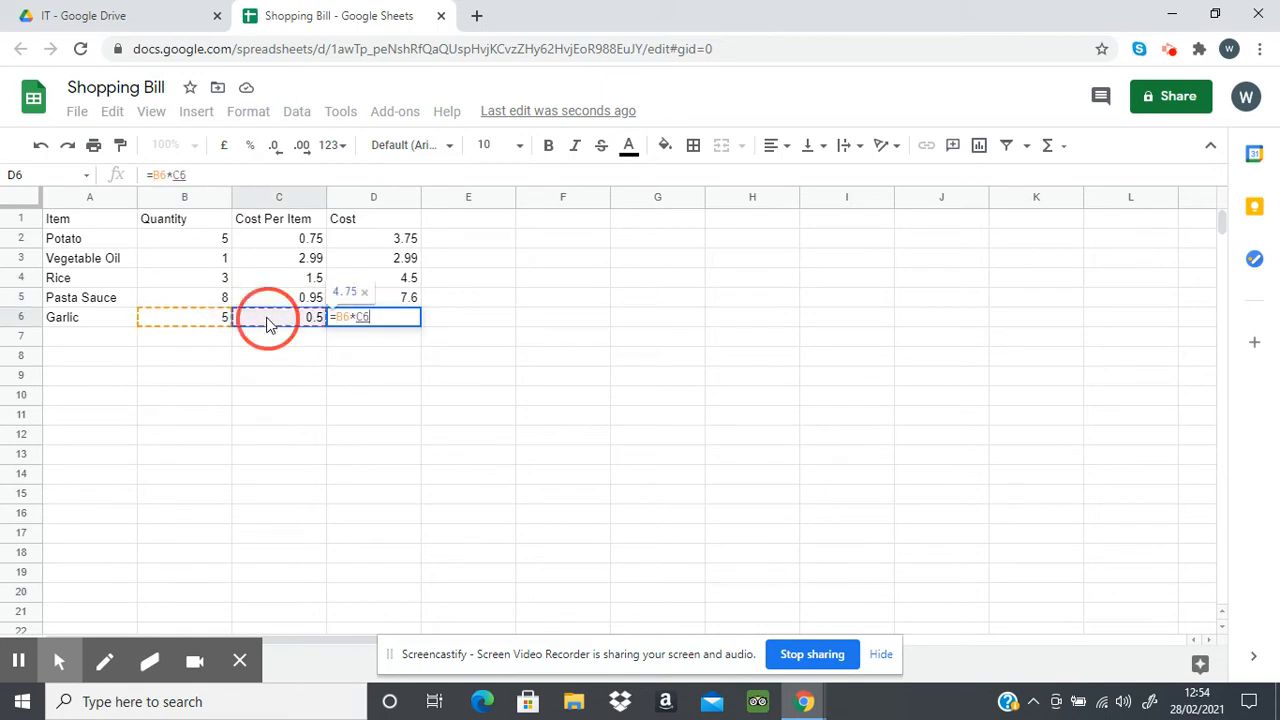
pyautogui.press('Return')
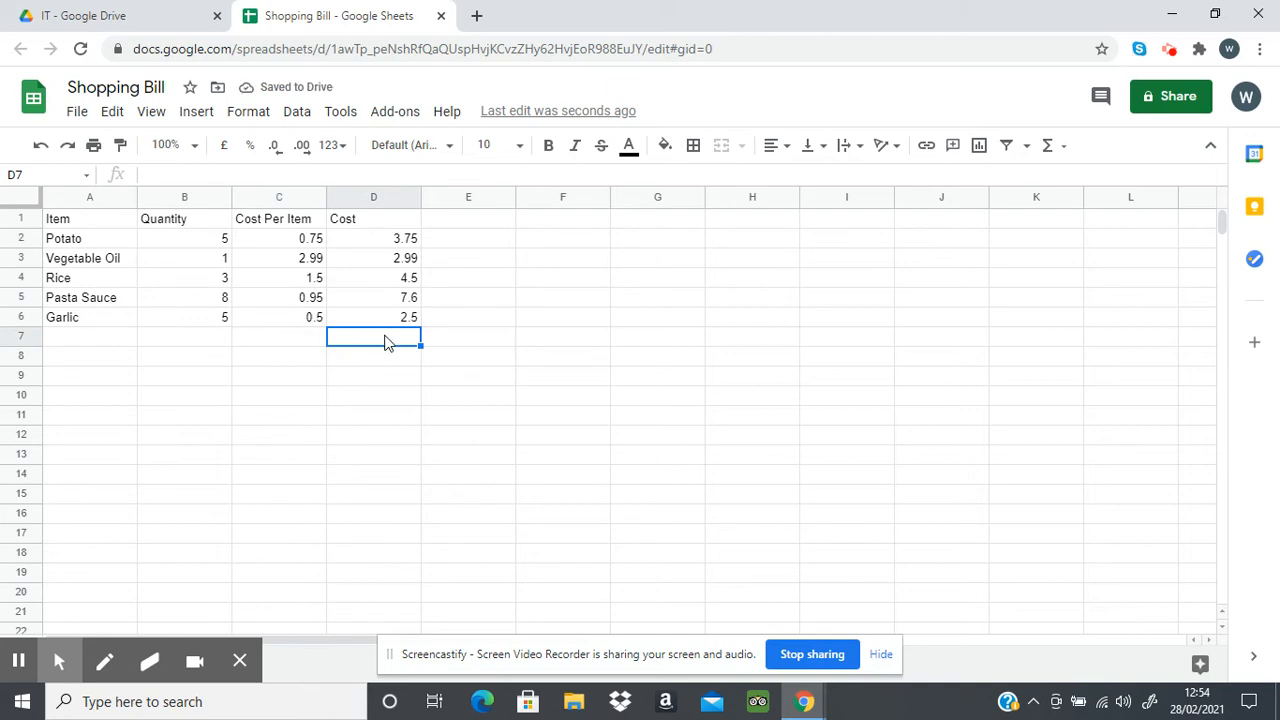
# Label cell C7 "Total" and add up the item costs in D7 with the formula =Sum(D2:D6).
pyautogui.click(307, 340)
pyautogui.write('Total')
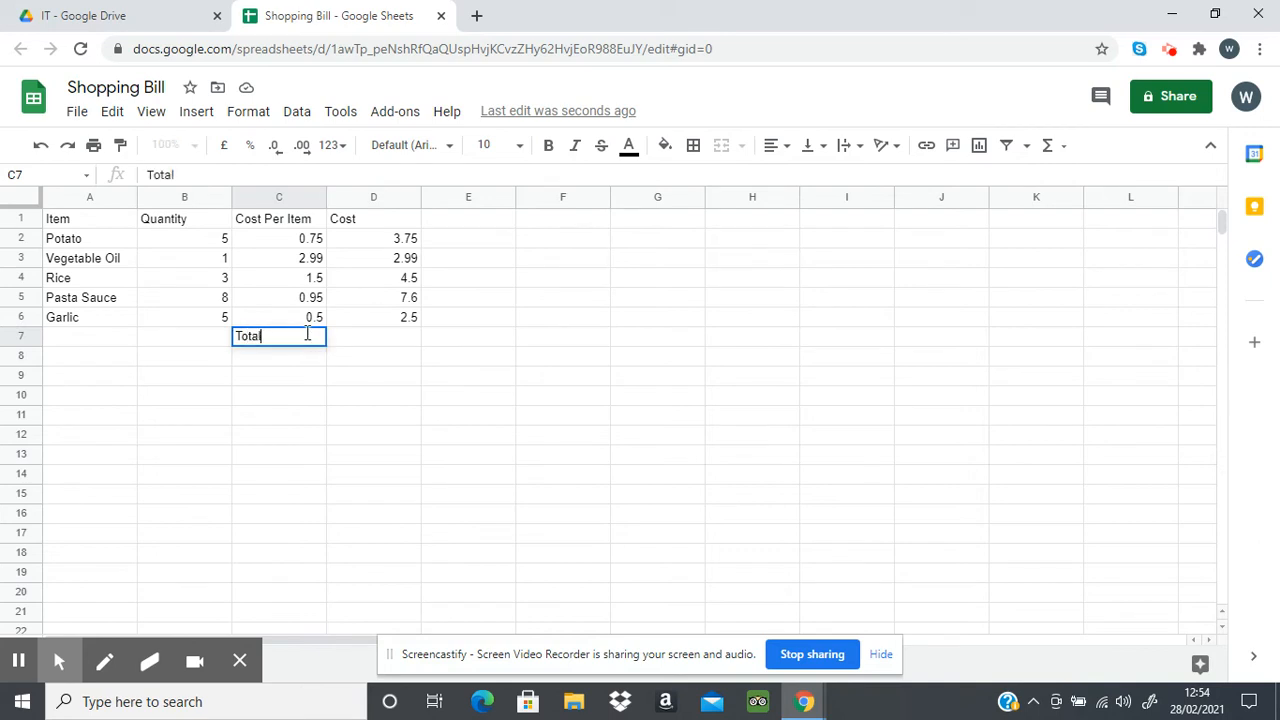
pyautogui.press('Tab')
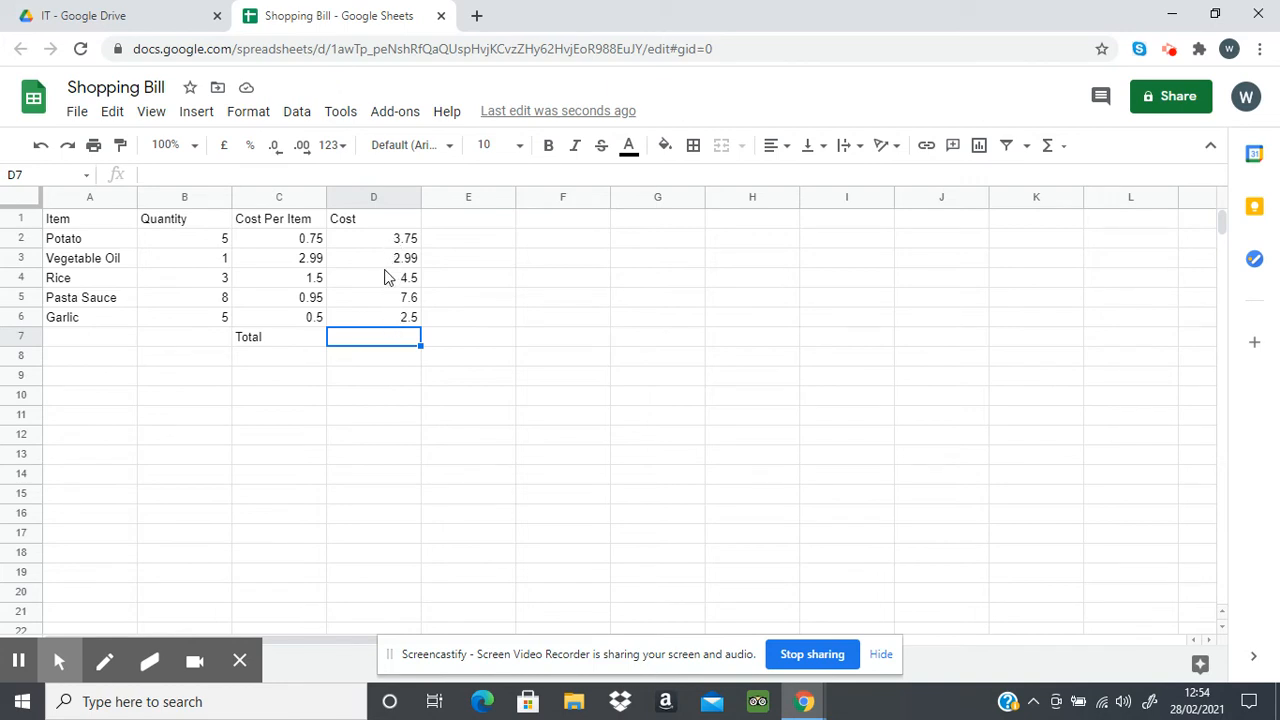
pyautogui.write('=')
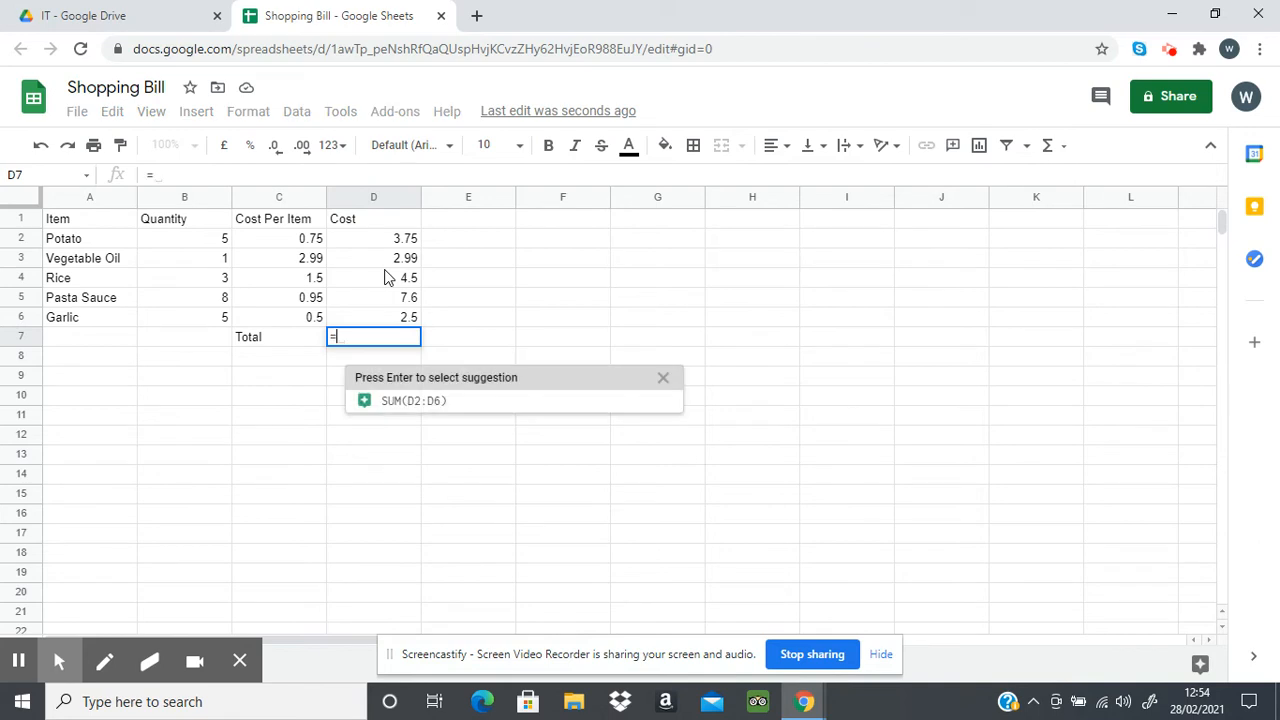
pyautogui.write('Sum(')
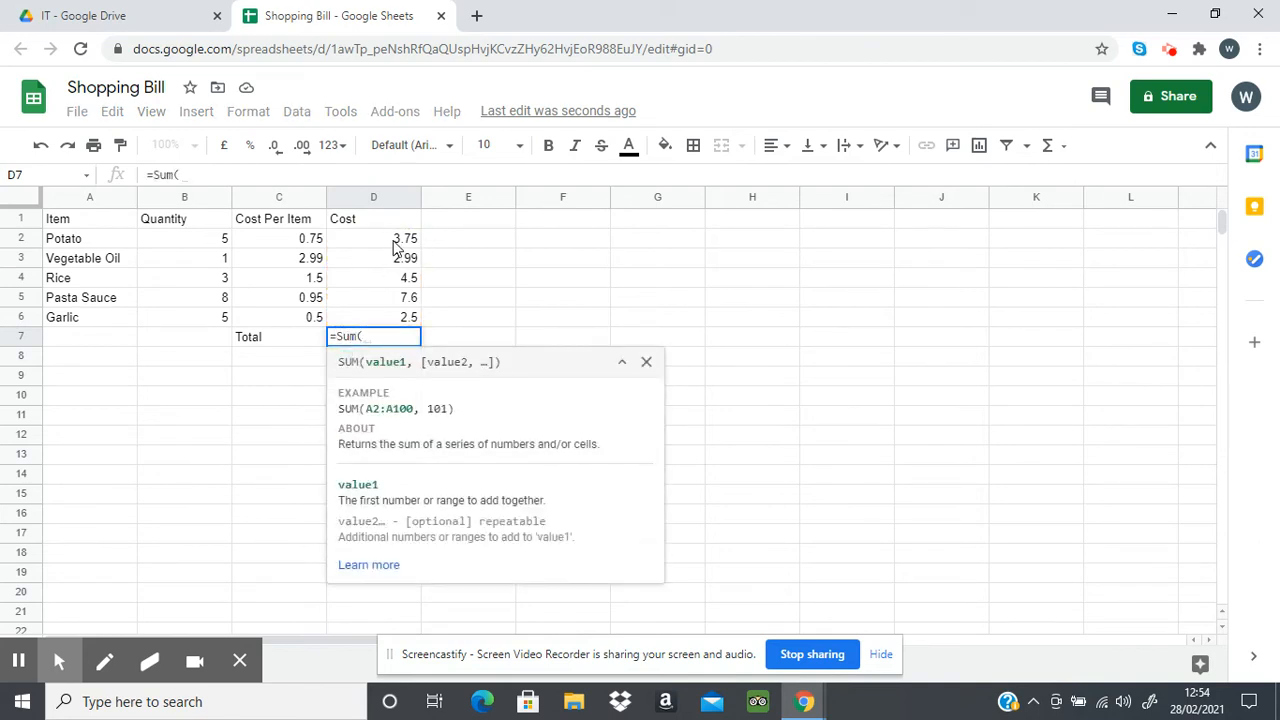
pyautogui.moveTo(395, 245); pyautogui.dragTo(393, 318)
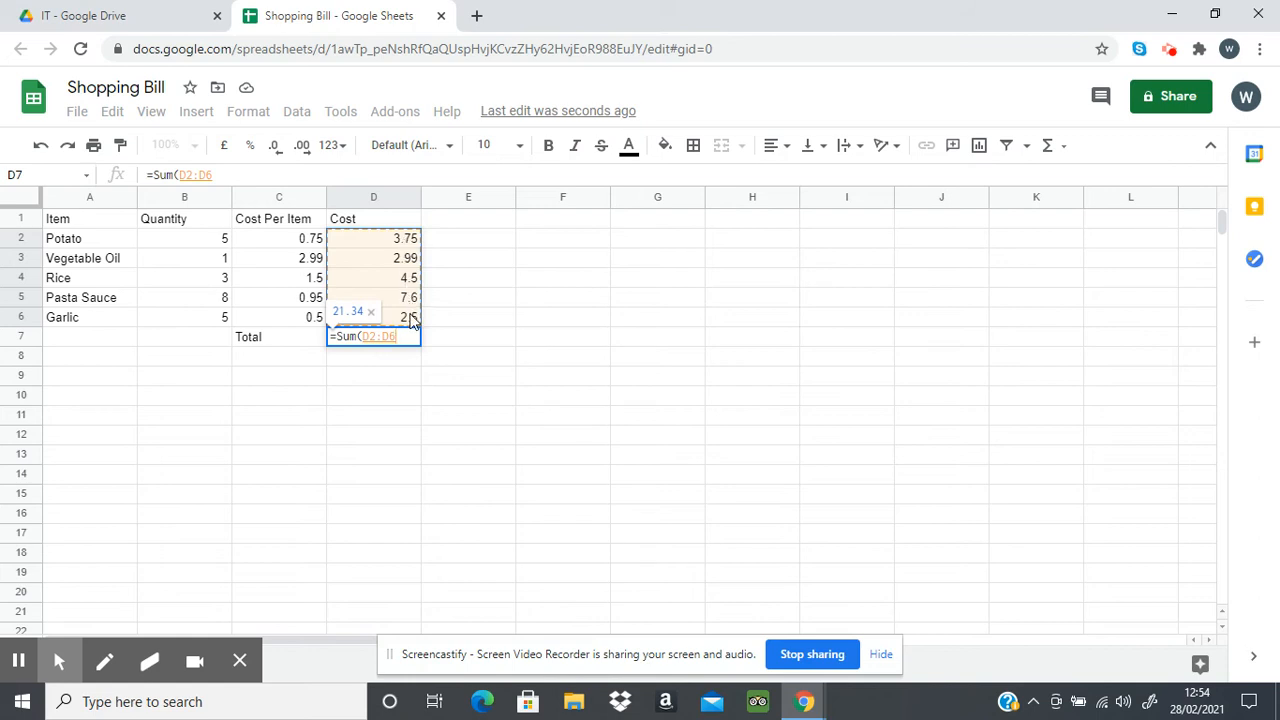
pyautogui.write(')')
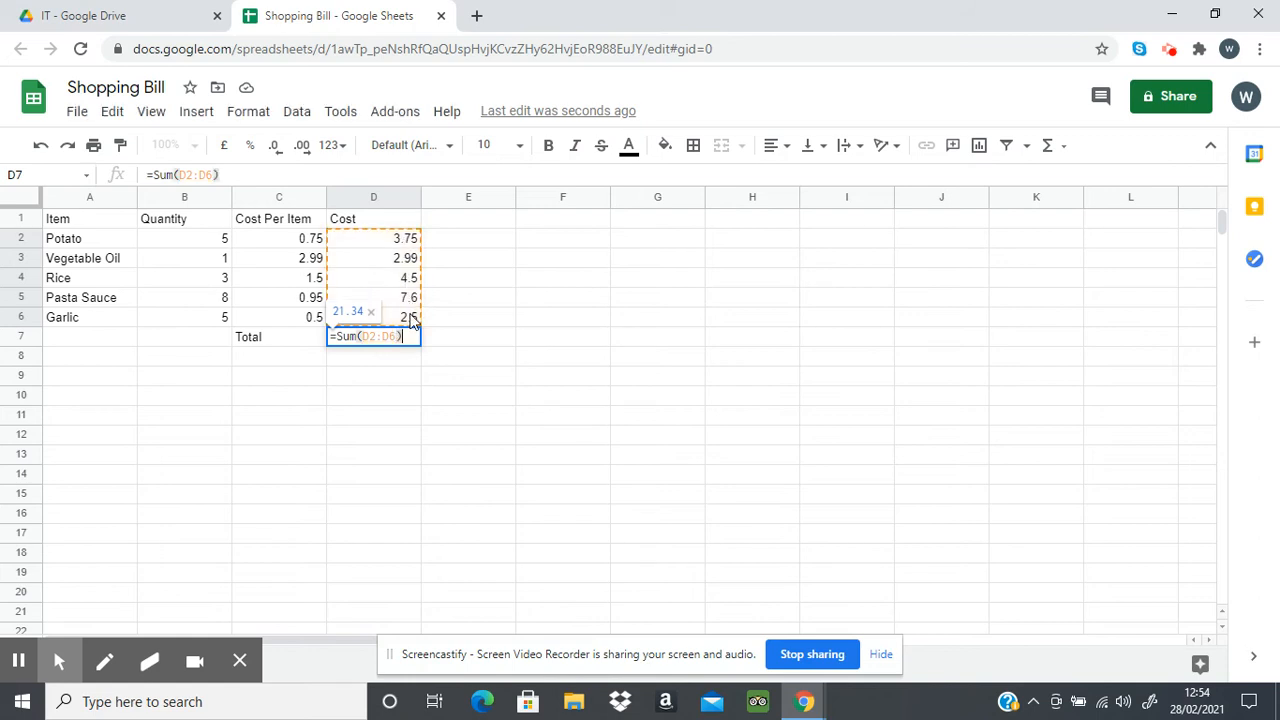
pyautogui.press('Return')
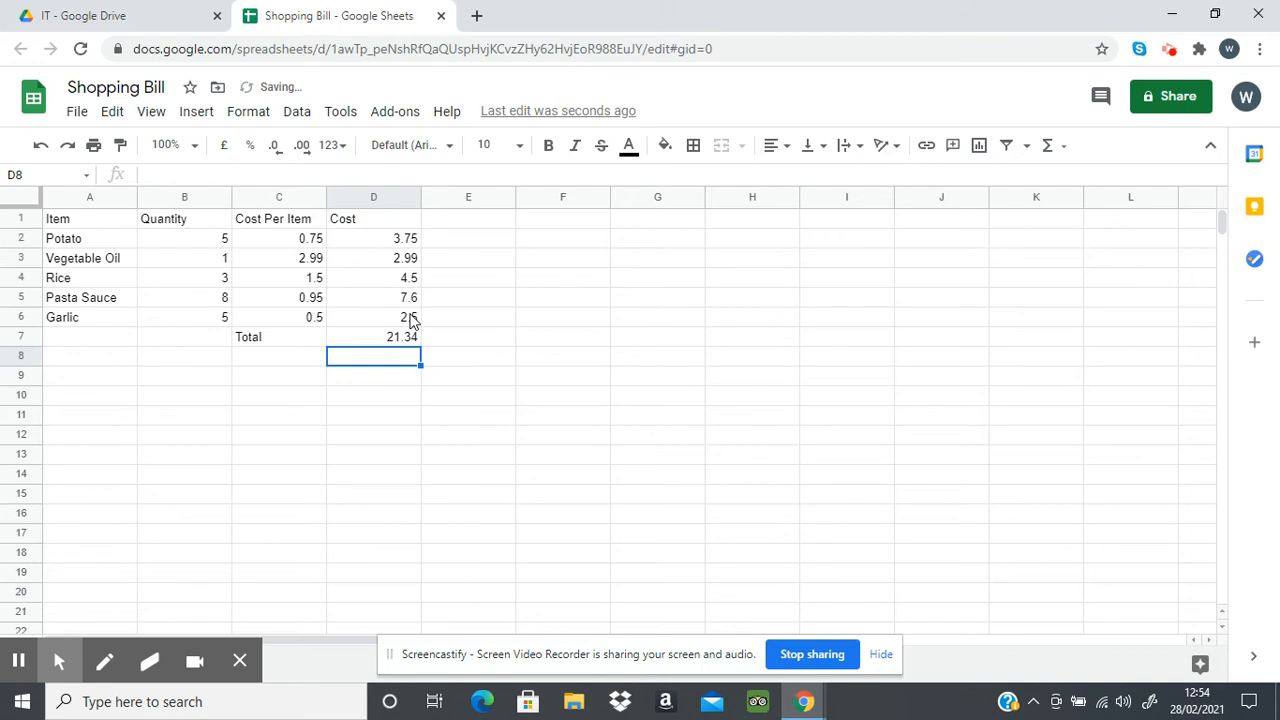
# Label cell C8 "VAT 20%" and calculate the VAT in D8 with the formula =D7*0.2.
pyautogui.click(246, 359)
pyautogui.write('VAT')
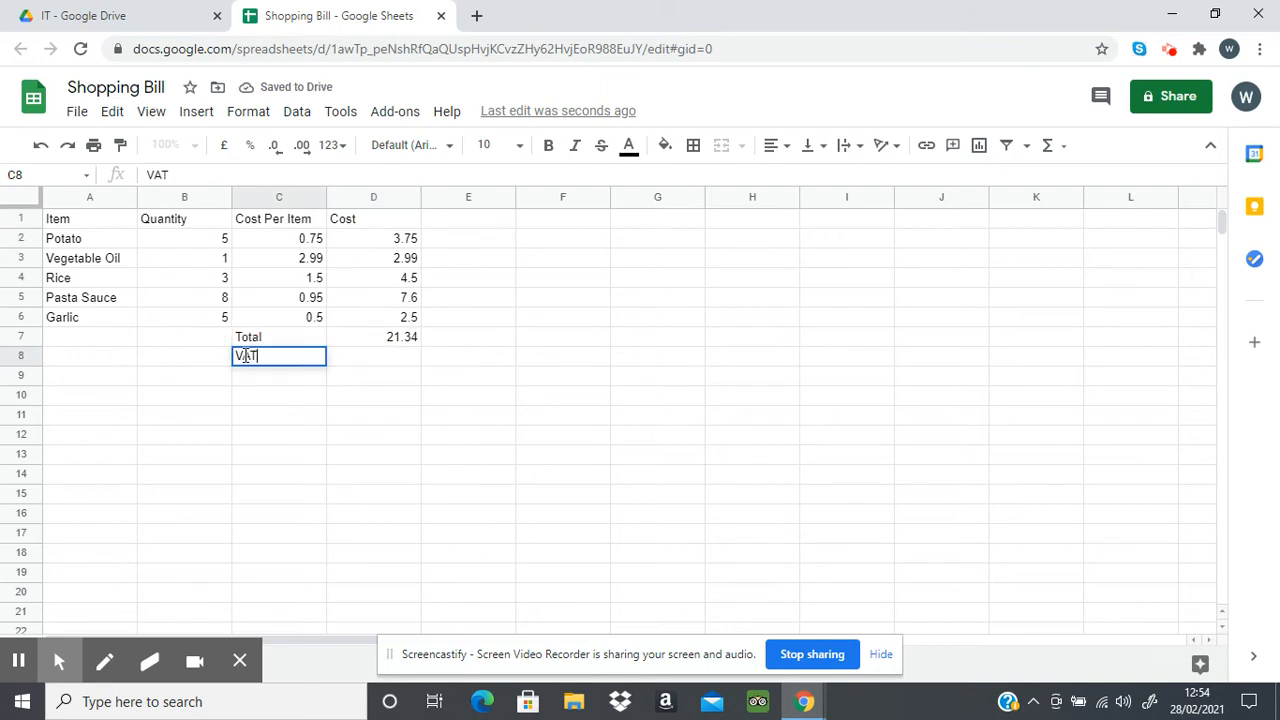
pyautogui.write(' 20%')
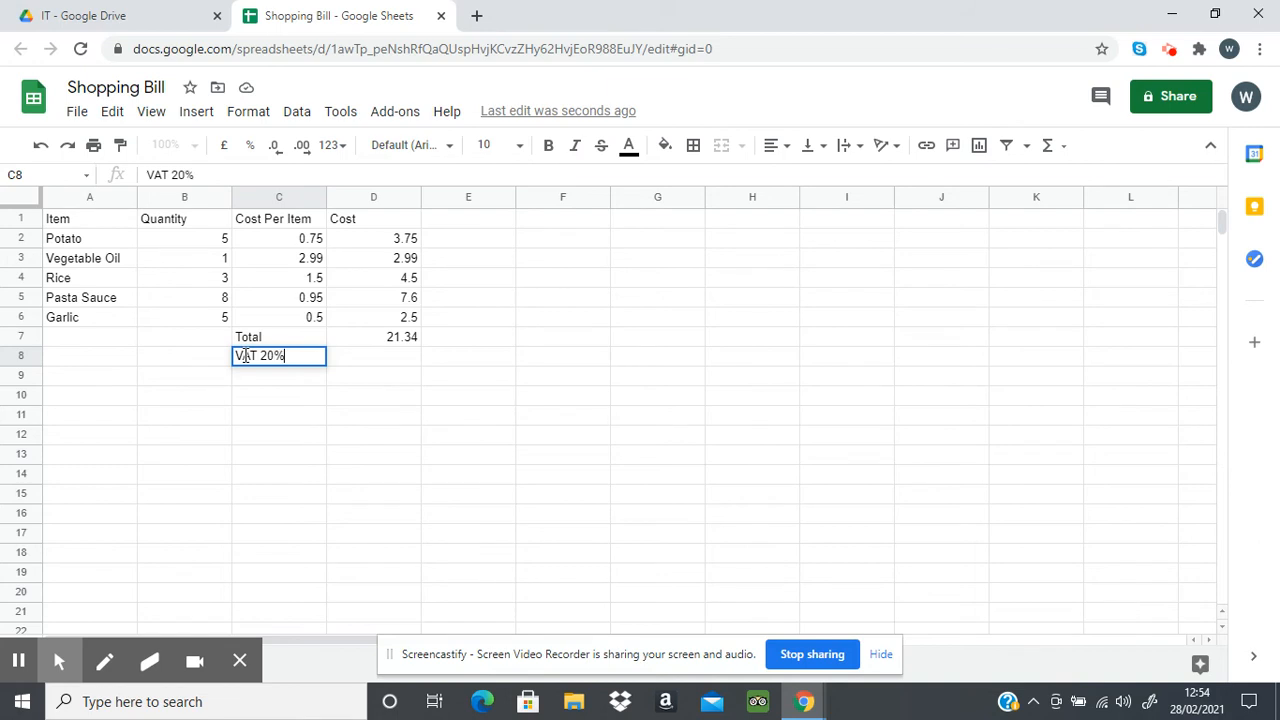
pyautogui.click(380, 357)
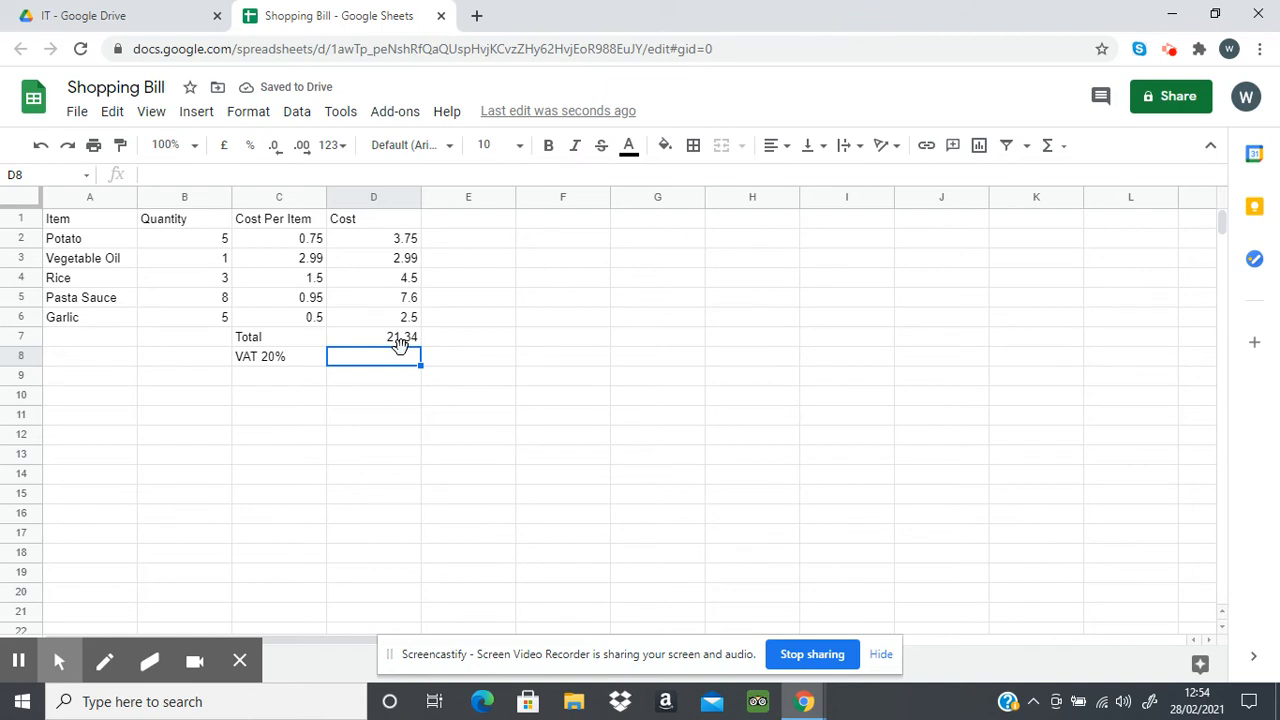
pyautogui.write('=')
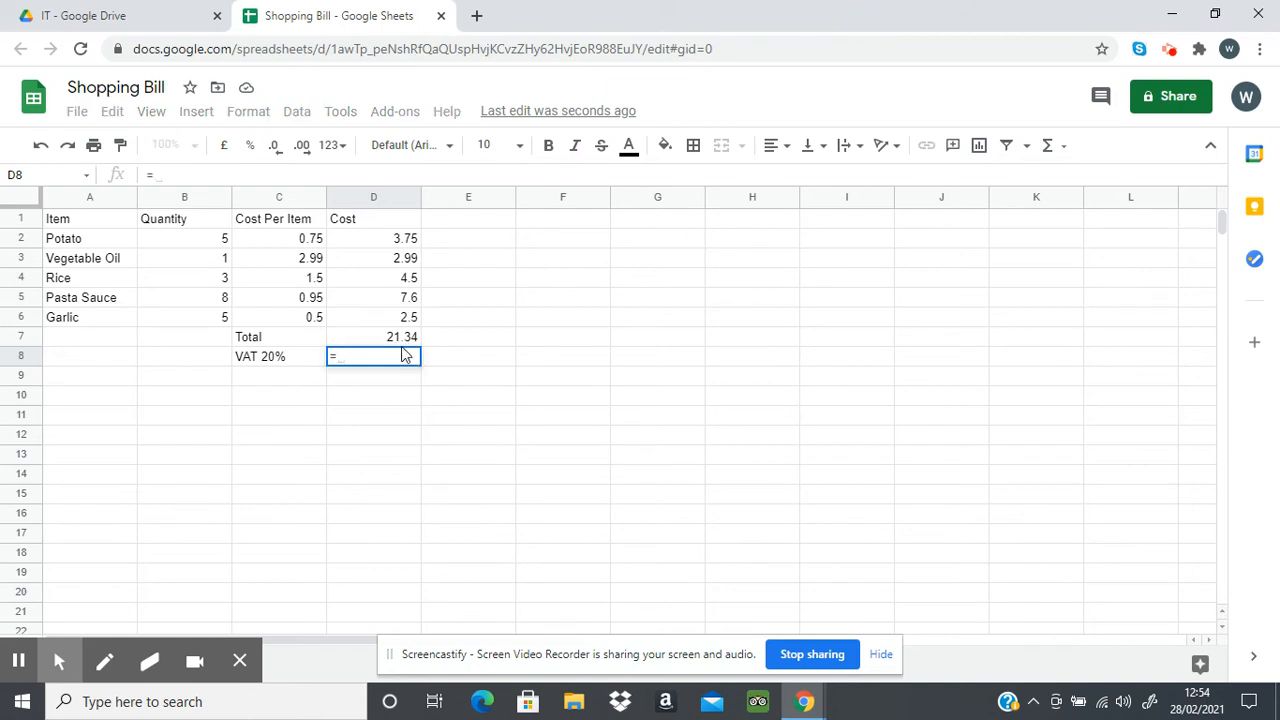
pyautogui.click(400, 344)
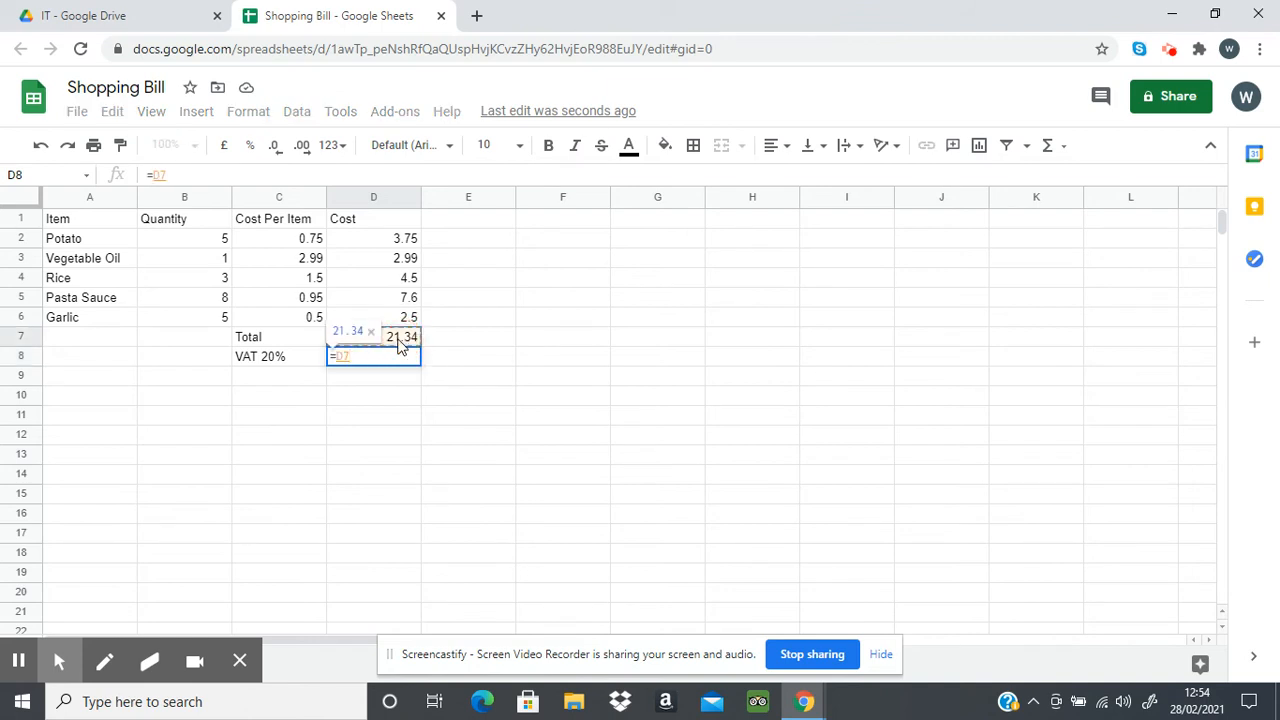
pyautogui.write('*0.2')
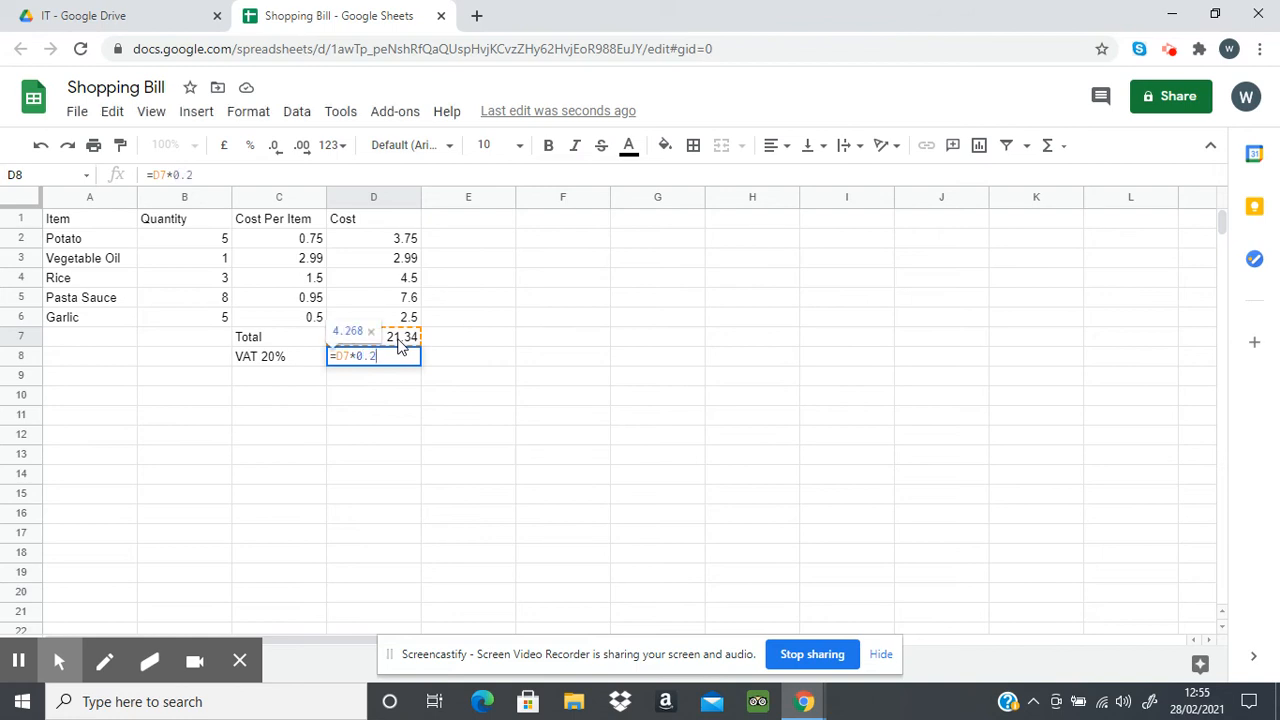
pyautogui.press('Return')
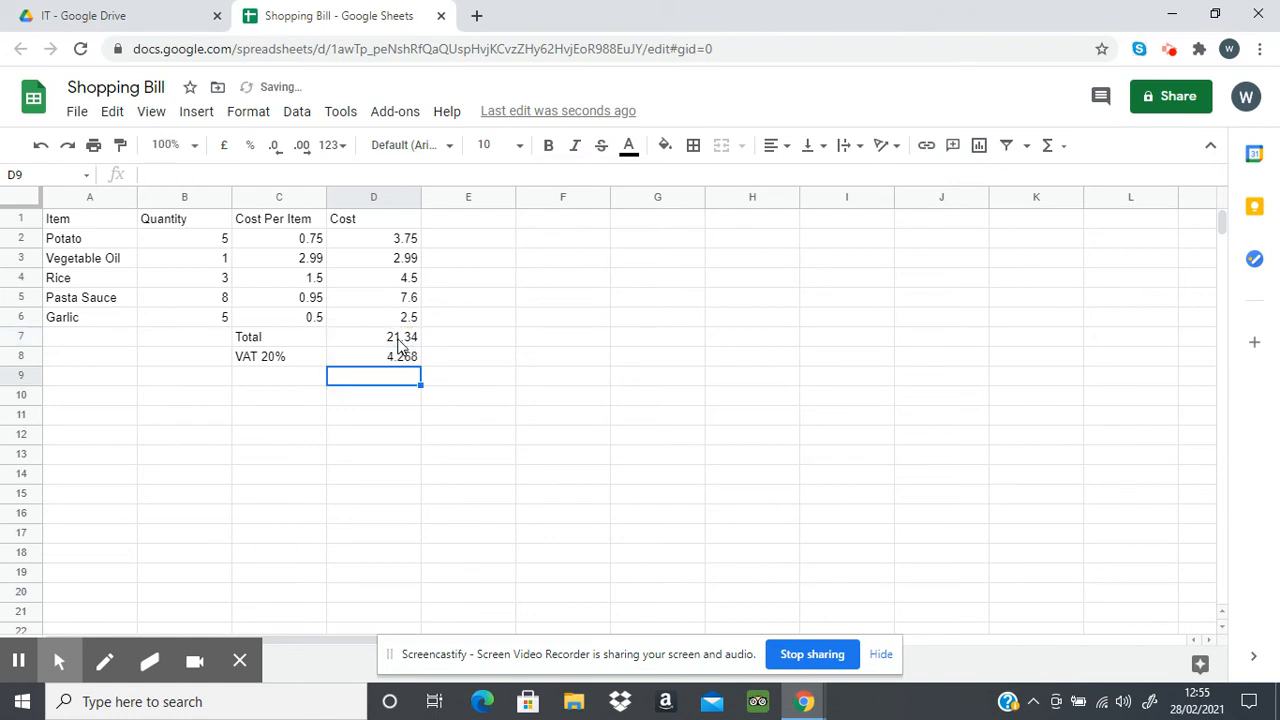
# Label cell C9 "Total" and add the VAT to the item total in D9 with the formula =D7+D8.
pyautogui.click(294, 384)
pyautogui.write('Total')
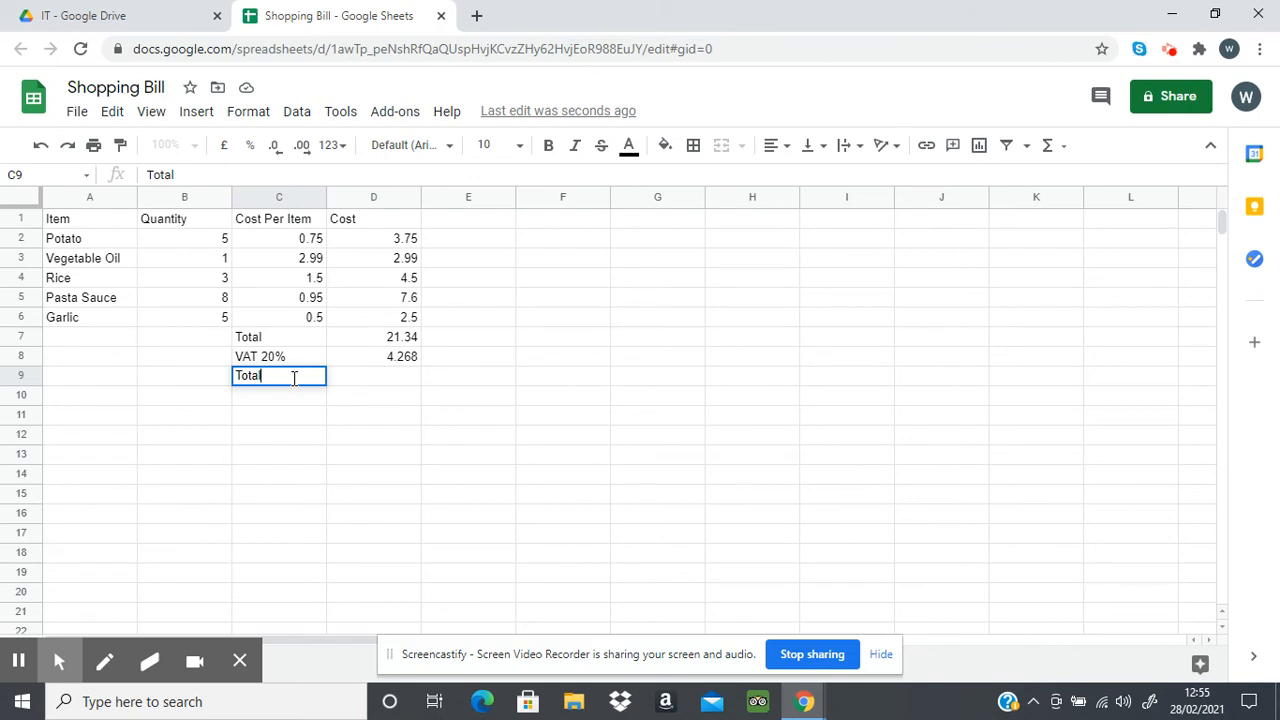
pyautogui.click(392, 378)
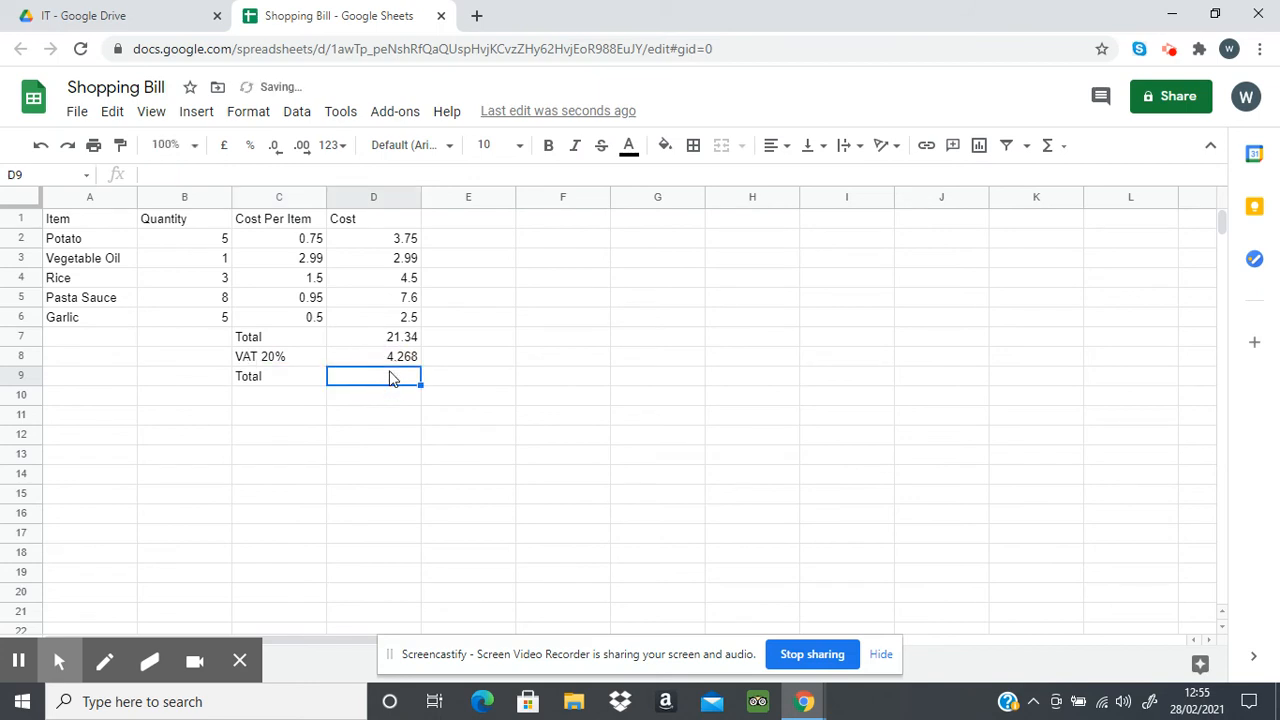
pyautogui.write('=')
pyautogui.click(390, 340)
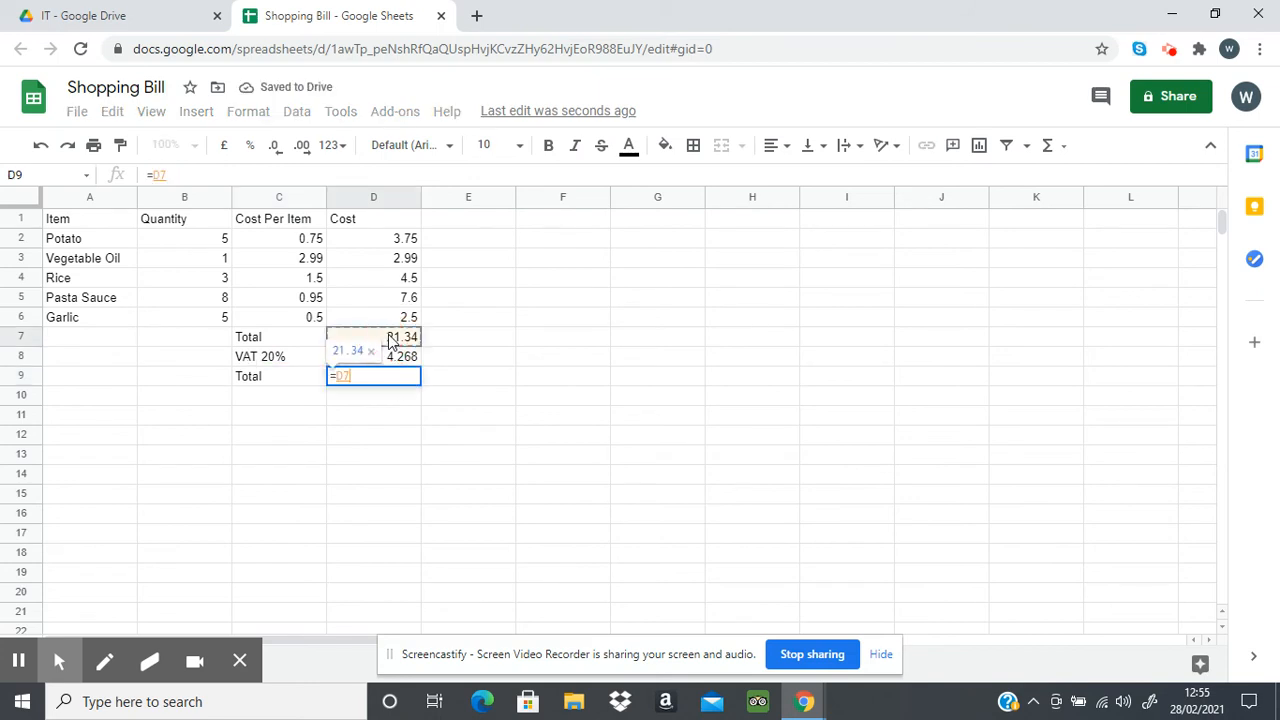
pyautogui.write('+')
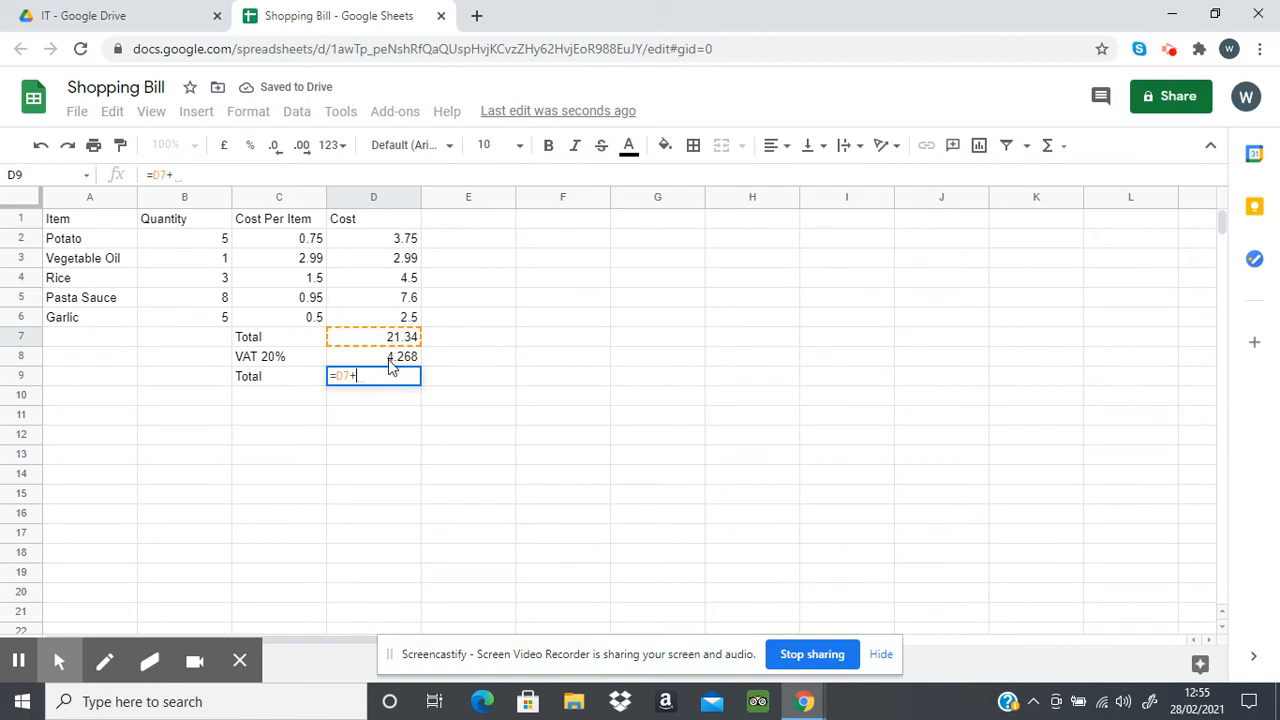
pyautogui.click(390, 362)
pyautogui.press('Return')
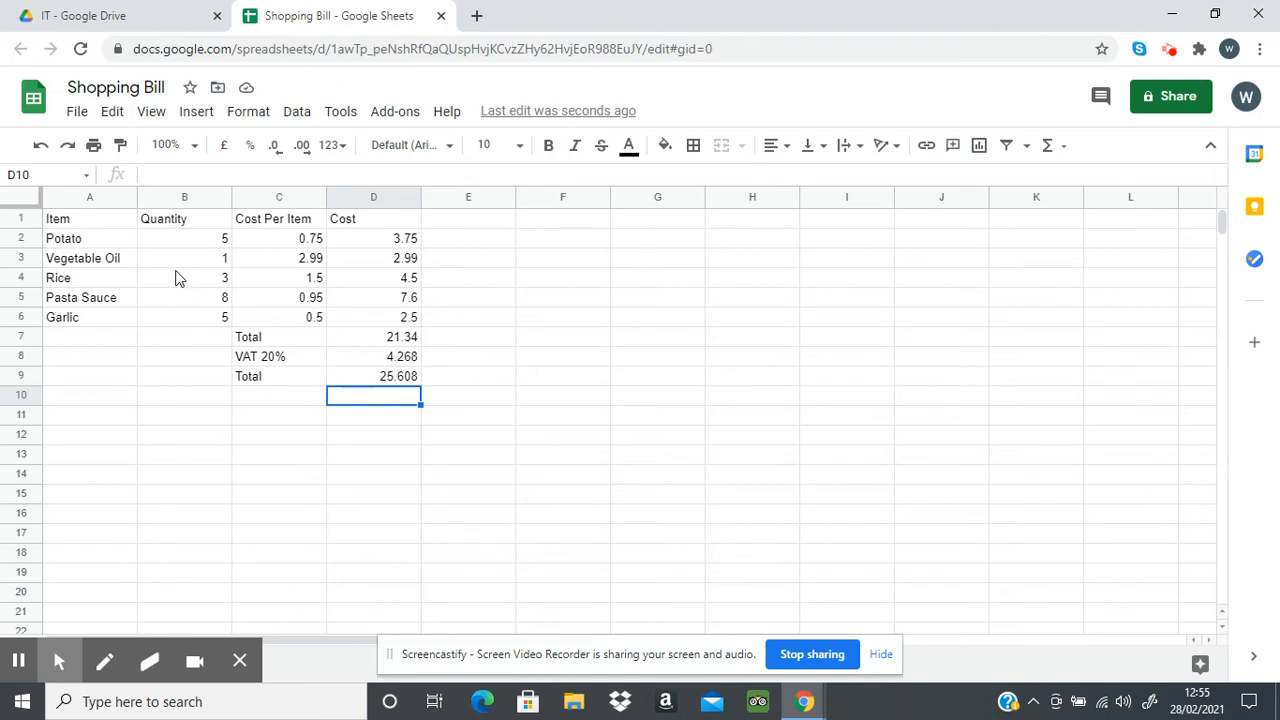
# Fill the header cells A1:D1 with light blue and make their text bold.
pyautogui.moveTo(100, 219); pyautogui.dragTo(357, 225)
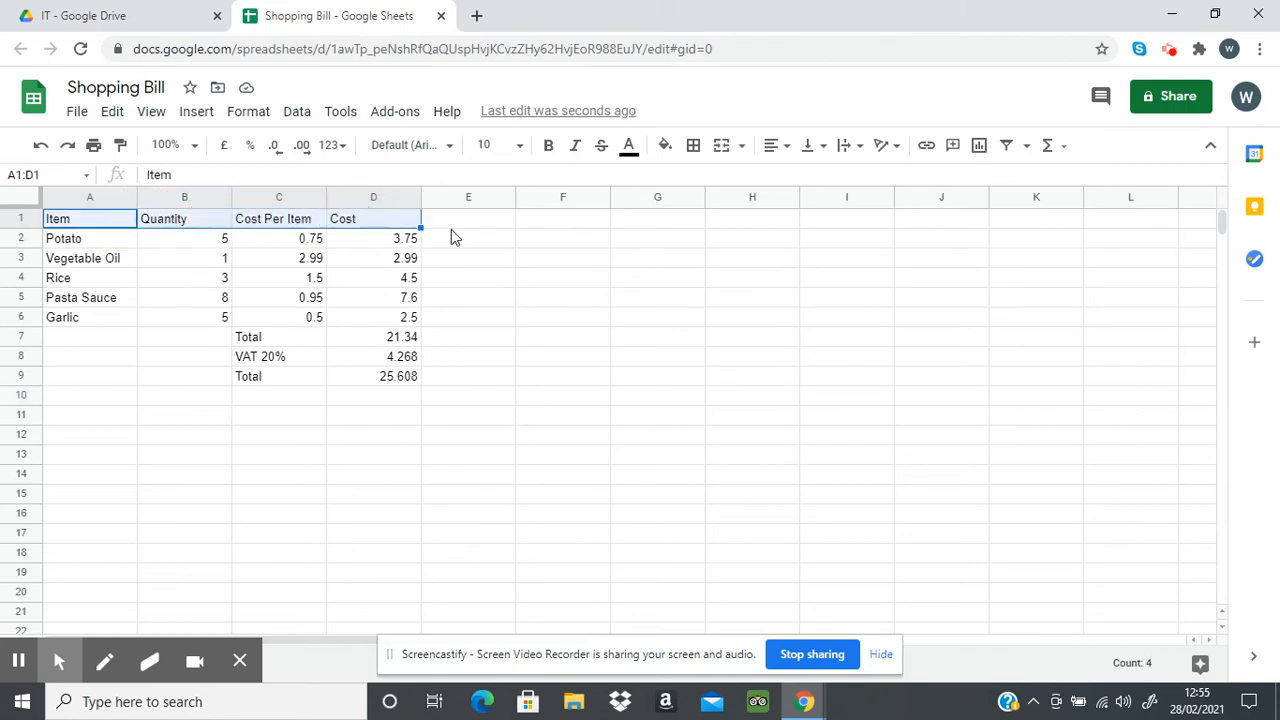
pyautogui.click(665, 148)
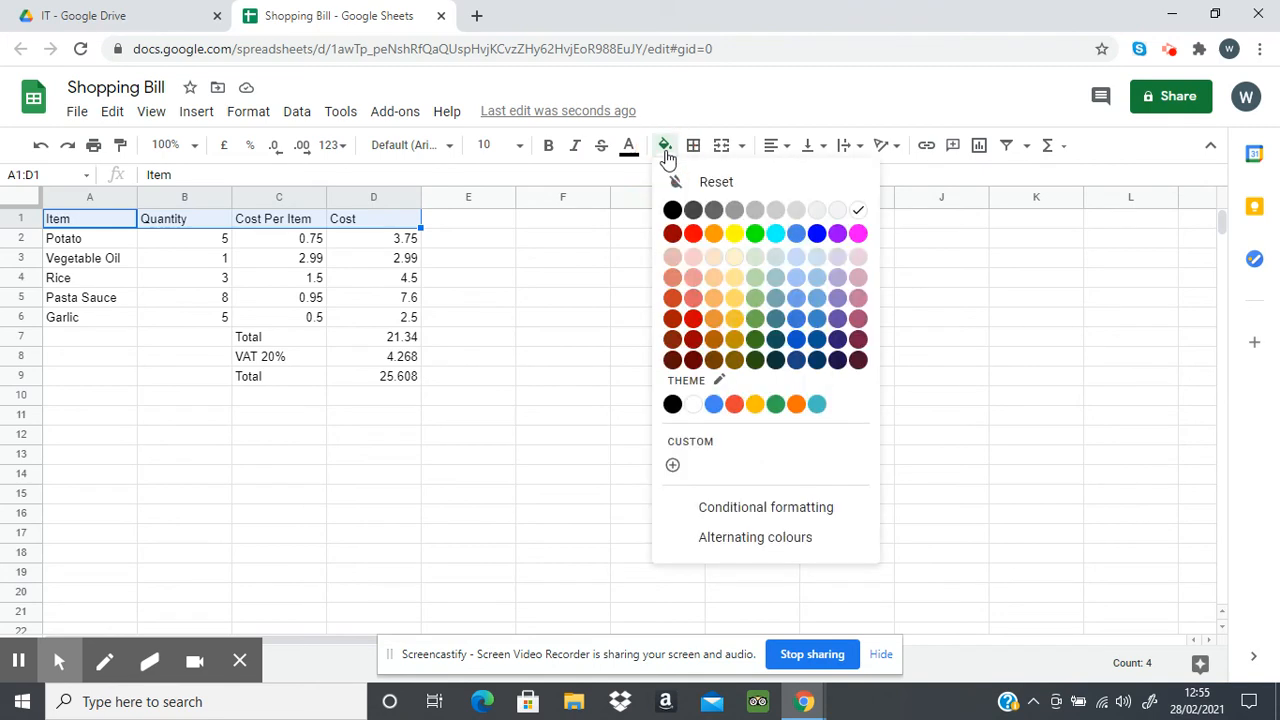
pyautogui.click(818, 286)
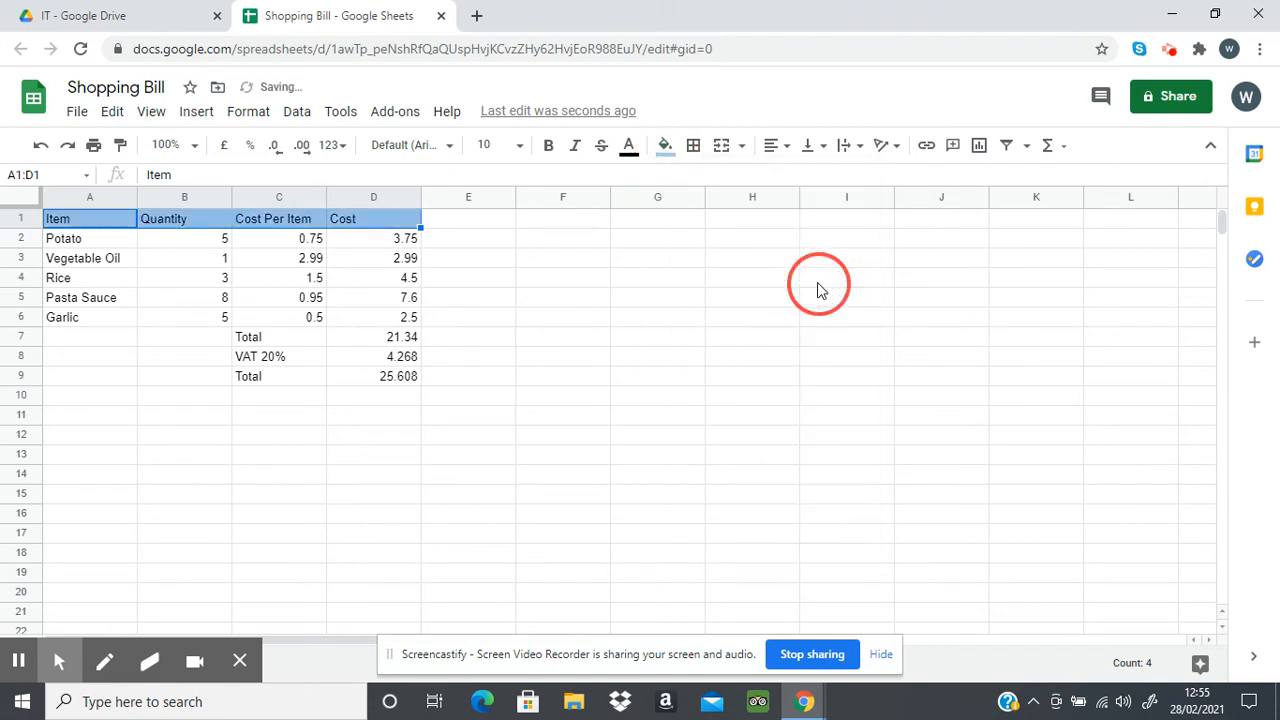
pyautogui.click(548, 146)
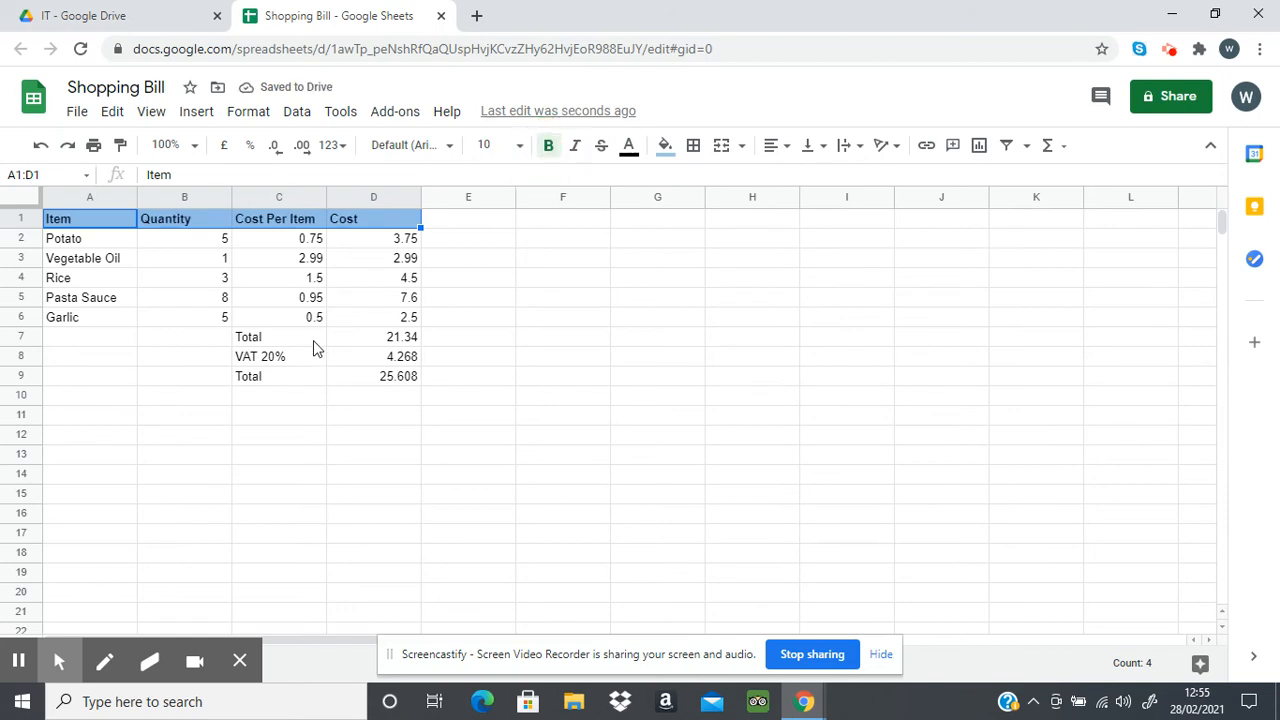
# Make the Total, VAT 20% and Total labels in cells C7:C9 bold.
pyautogui.moveTo(313, 344); pyautogui.dragTo(314, 374)
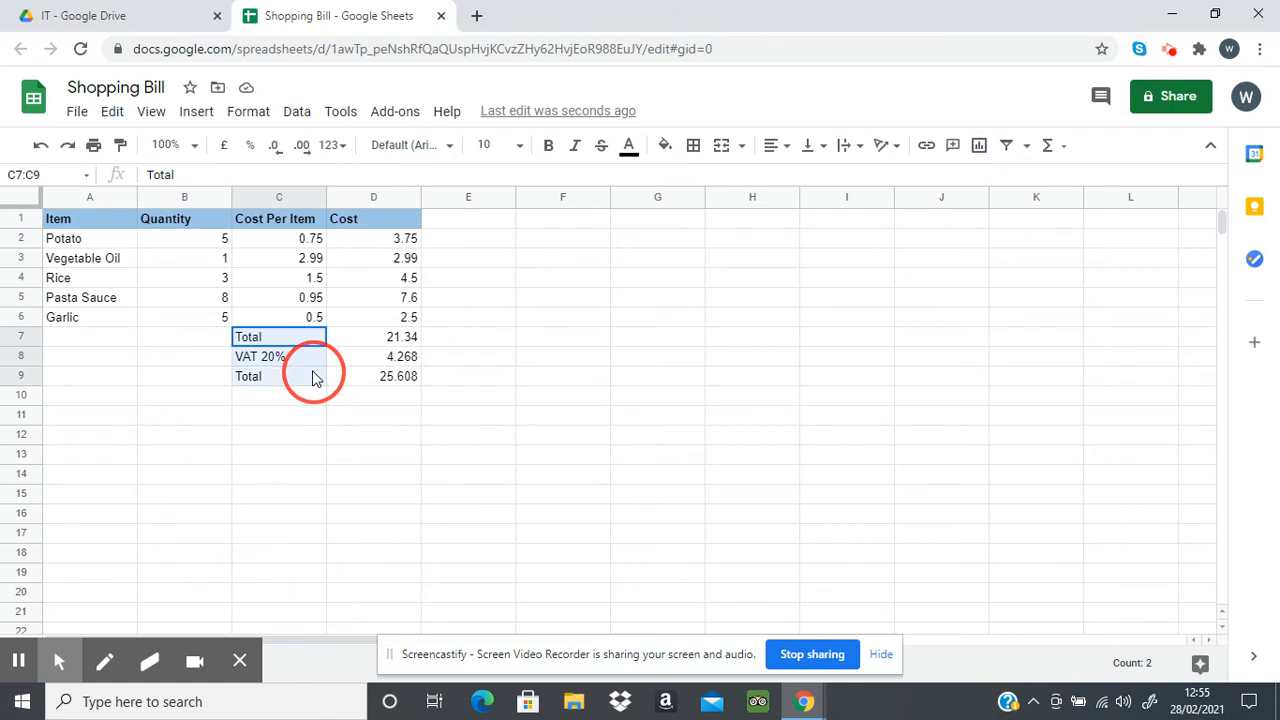
pyautogui.click(550, 146)
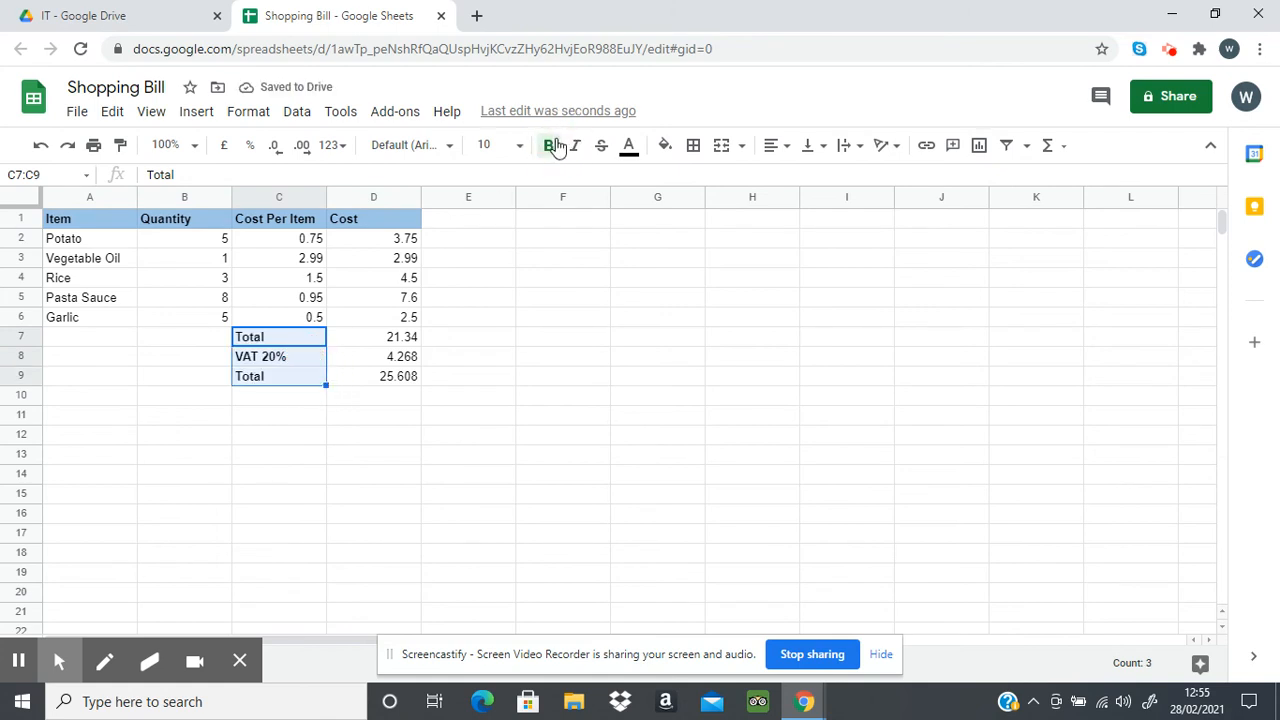
pyautogui.click(305, 396)
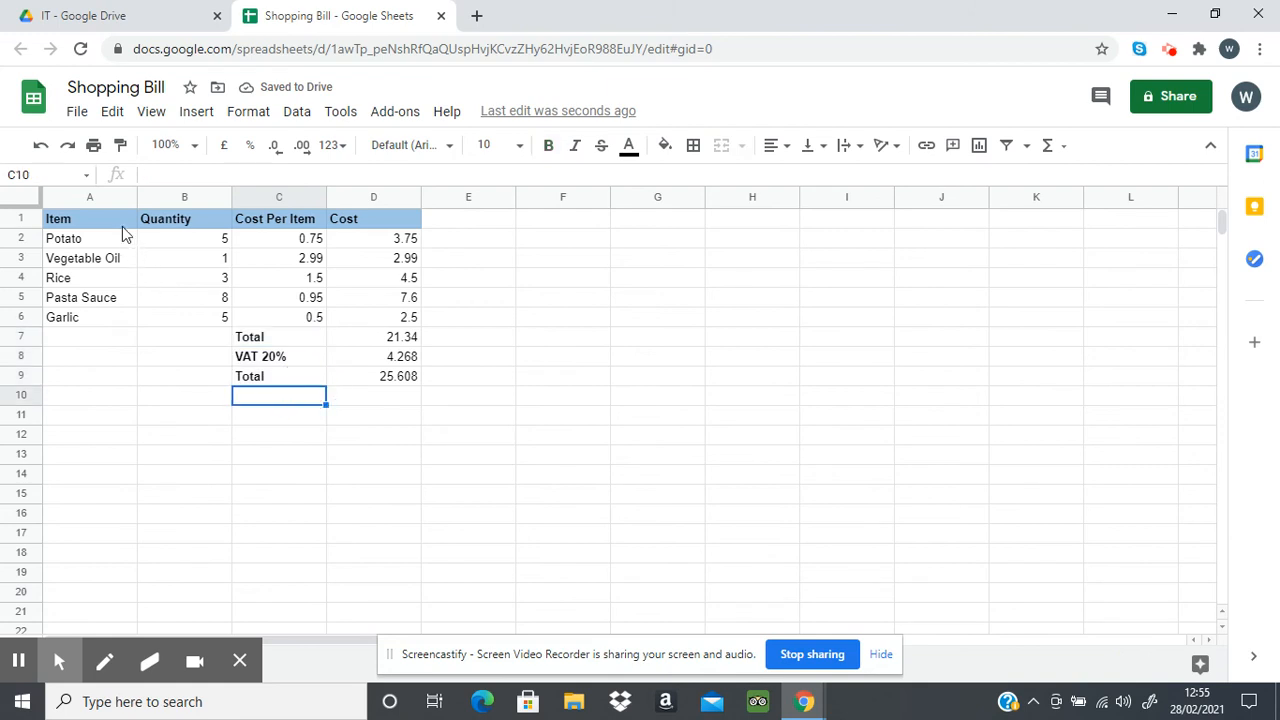
# Apply borders to all cells of the item table in range A1:D6.
pyautogui.moveTo(120, 222); pyautogui.dragTo(378, 328)
pyautogui.click(697, 150)
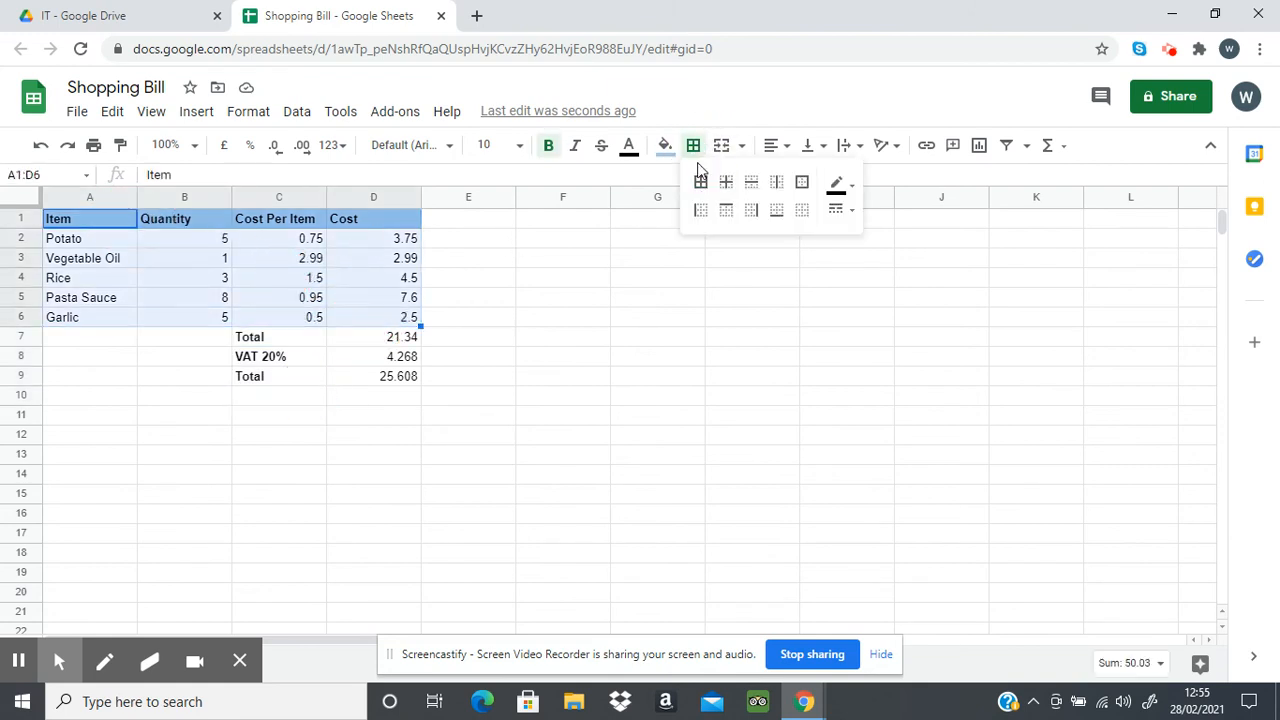
pyautogui.click(701, 184)
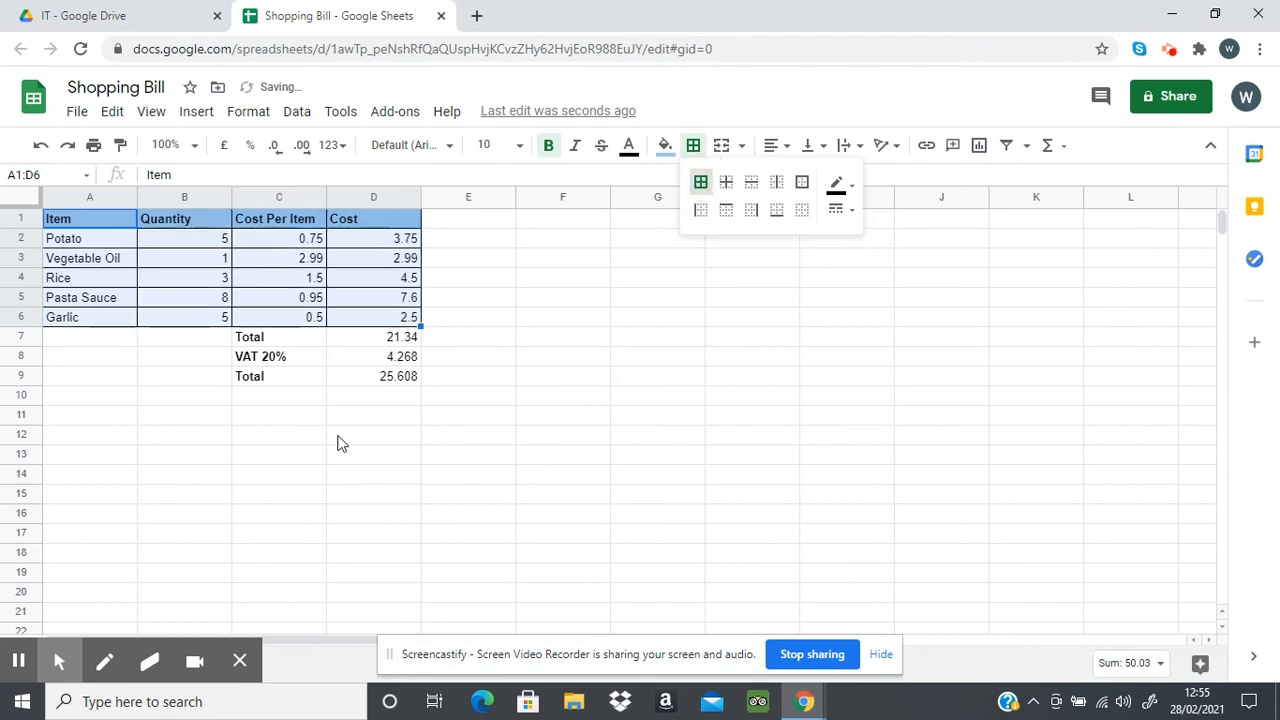
pyautogui.click(386, 440)
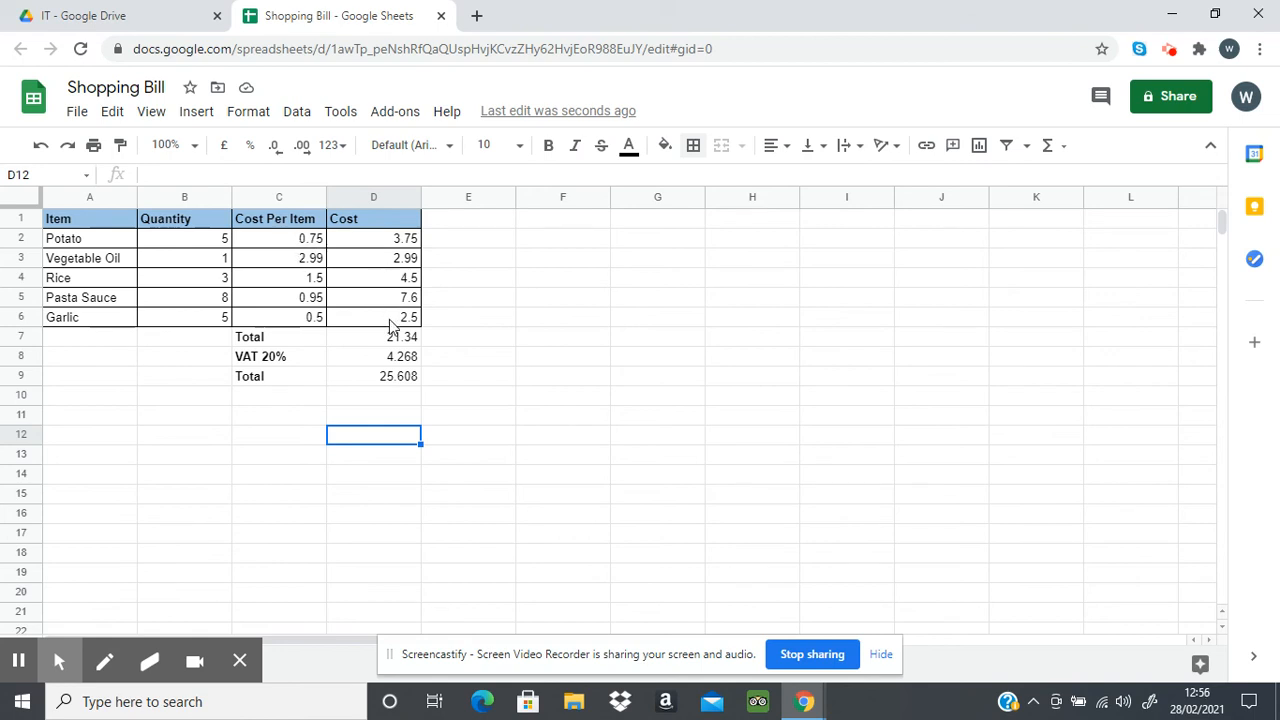
# Format the cost per item and cost values in range C2:D6 as pound currency with two decimal places.
pyautogui.click(297, 244)
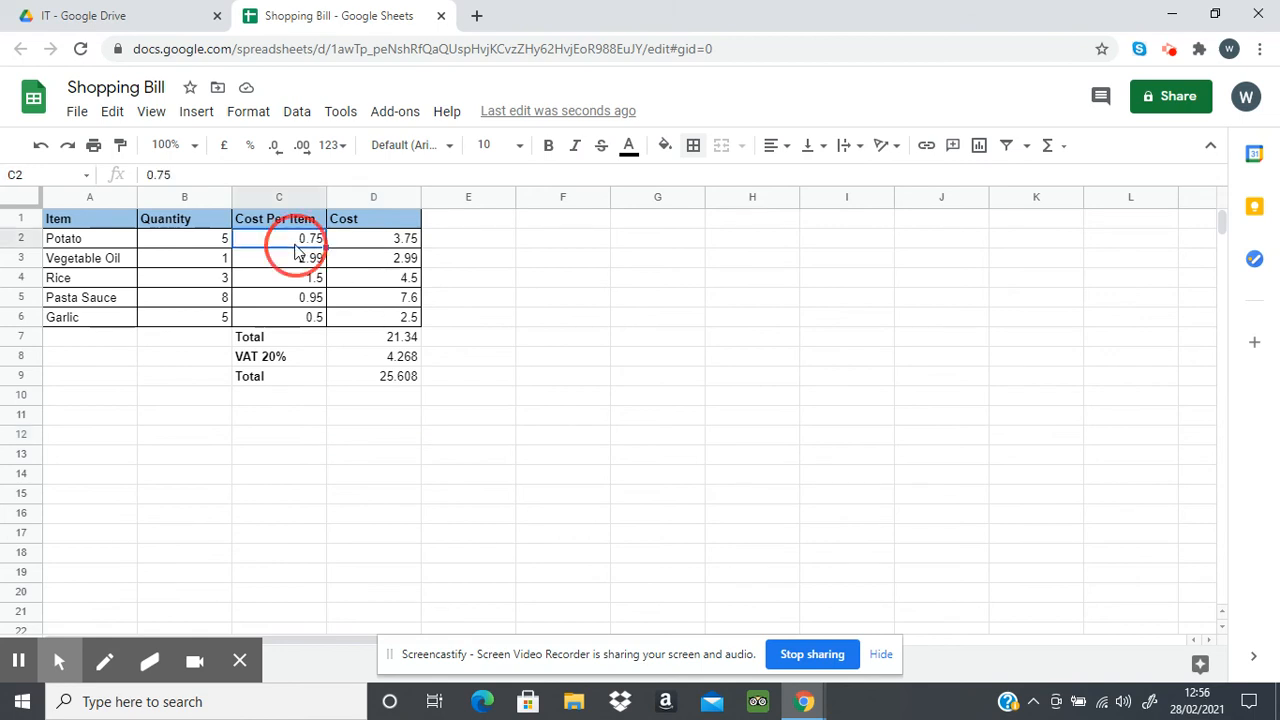
pyautogui.moveTo(297, 251); pyautogui.dragTo(395, 327)
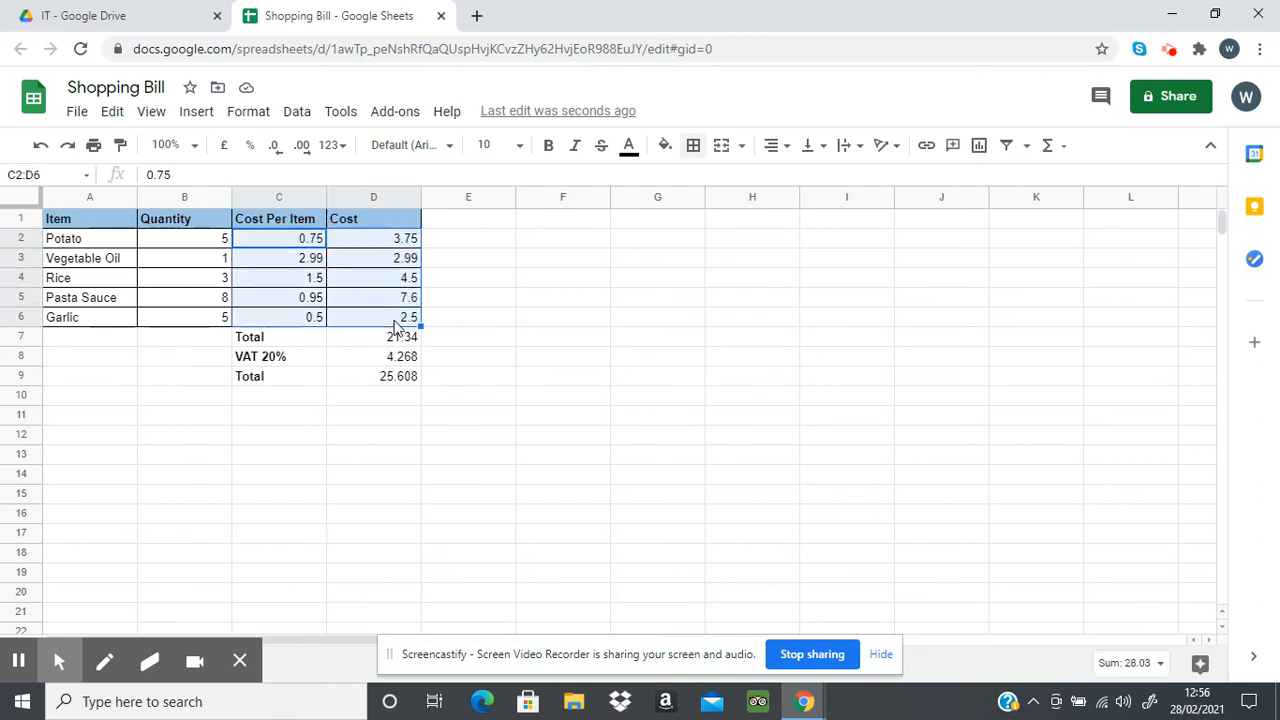
pyautogui.click(262, 118)
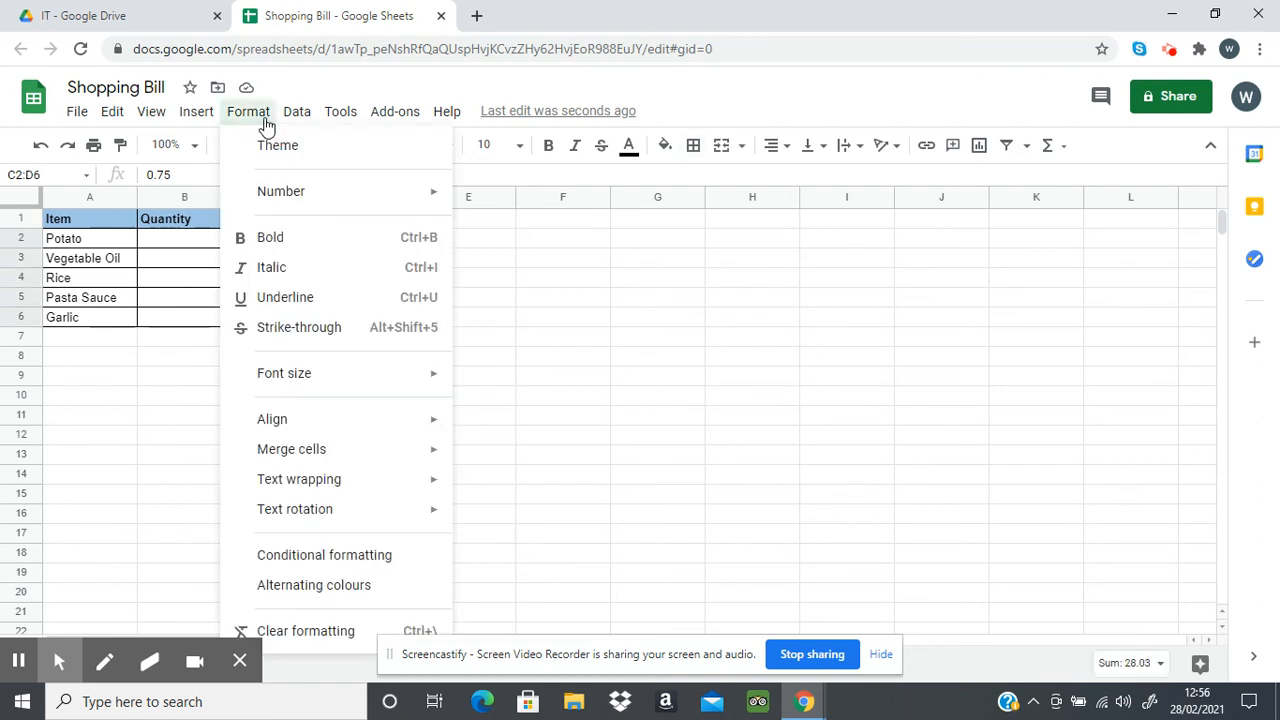
pyautogui.moveTo(437, 205)
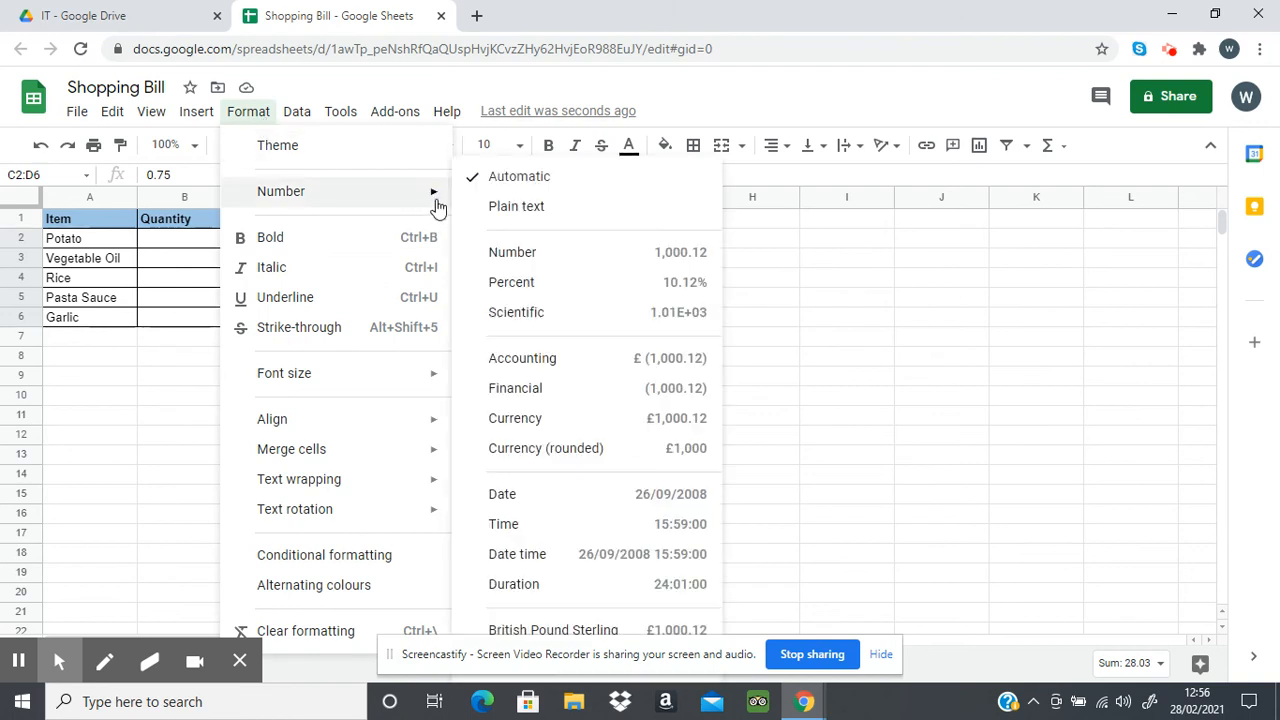
pyautogui.click(563, 427)
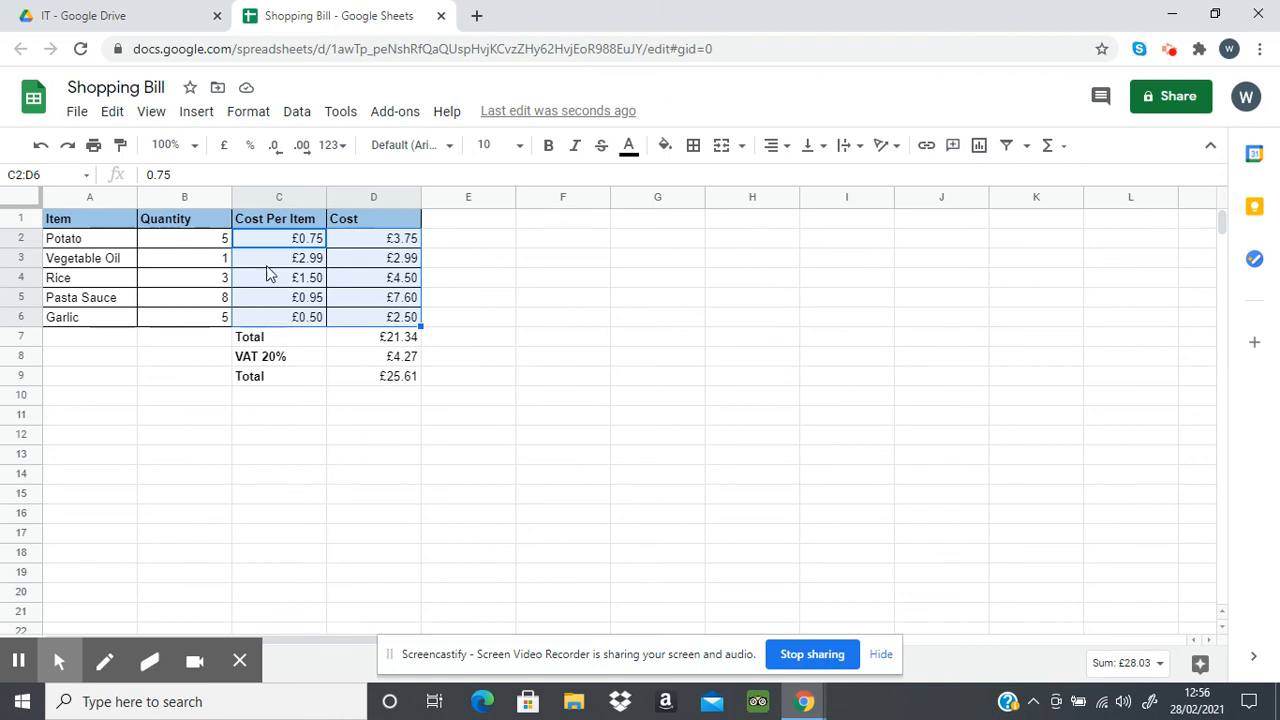
# Switch to Google Drive and reopen the IT folder from My Drive to check the saved Shopping Bill file.
pyautogui.click(170, 33)
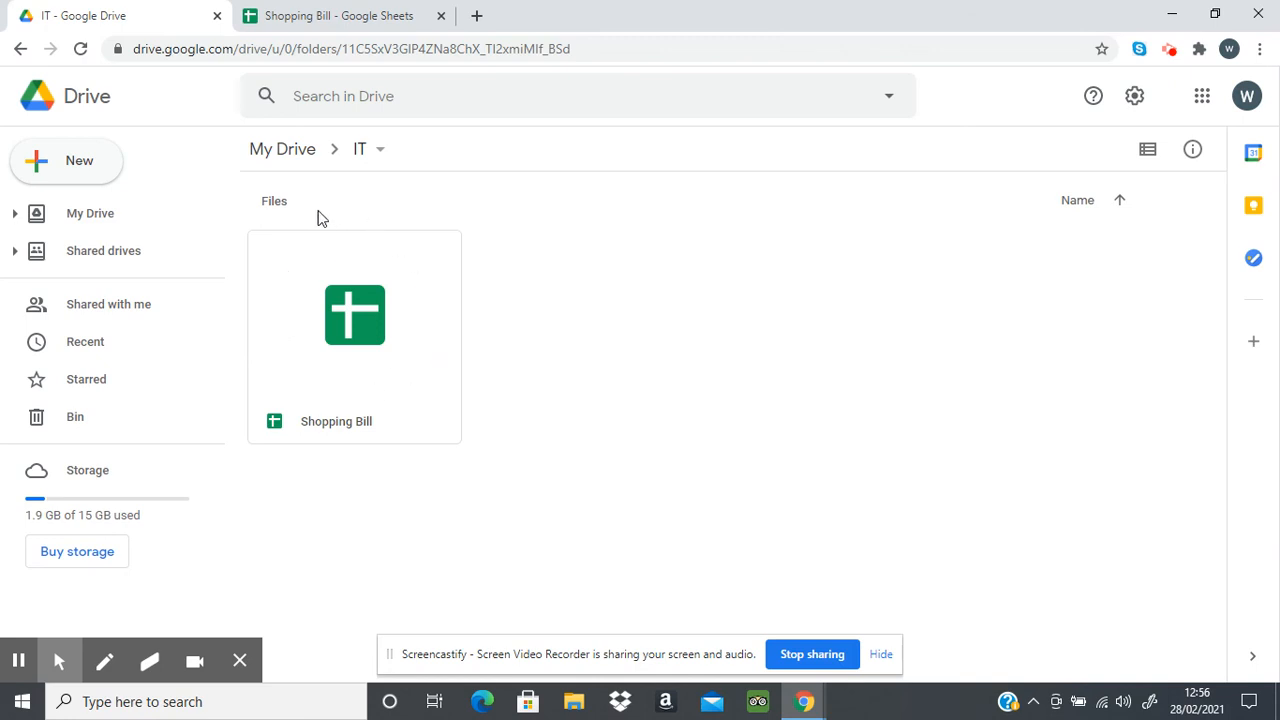
pyautogui.click(295, 150)
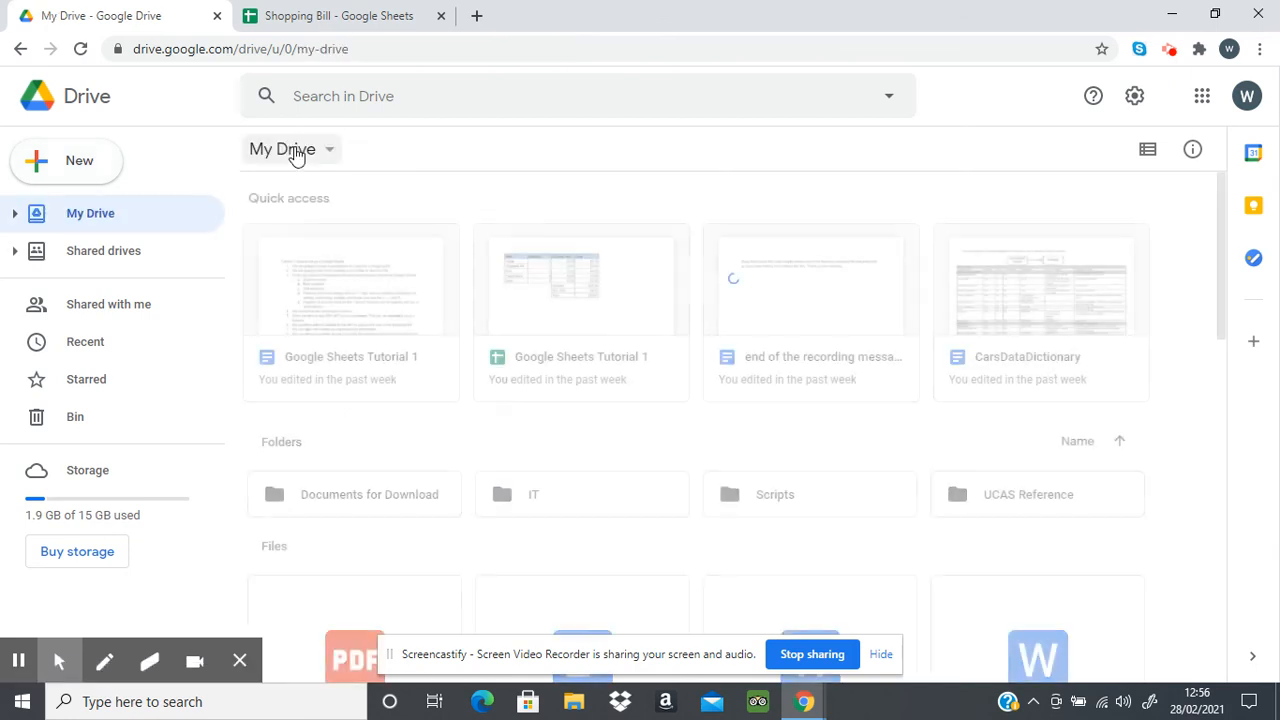
pyautogui.click(567, 500)
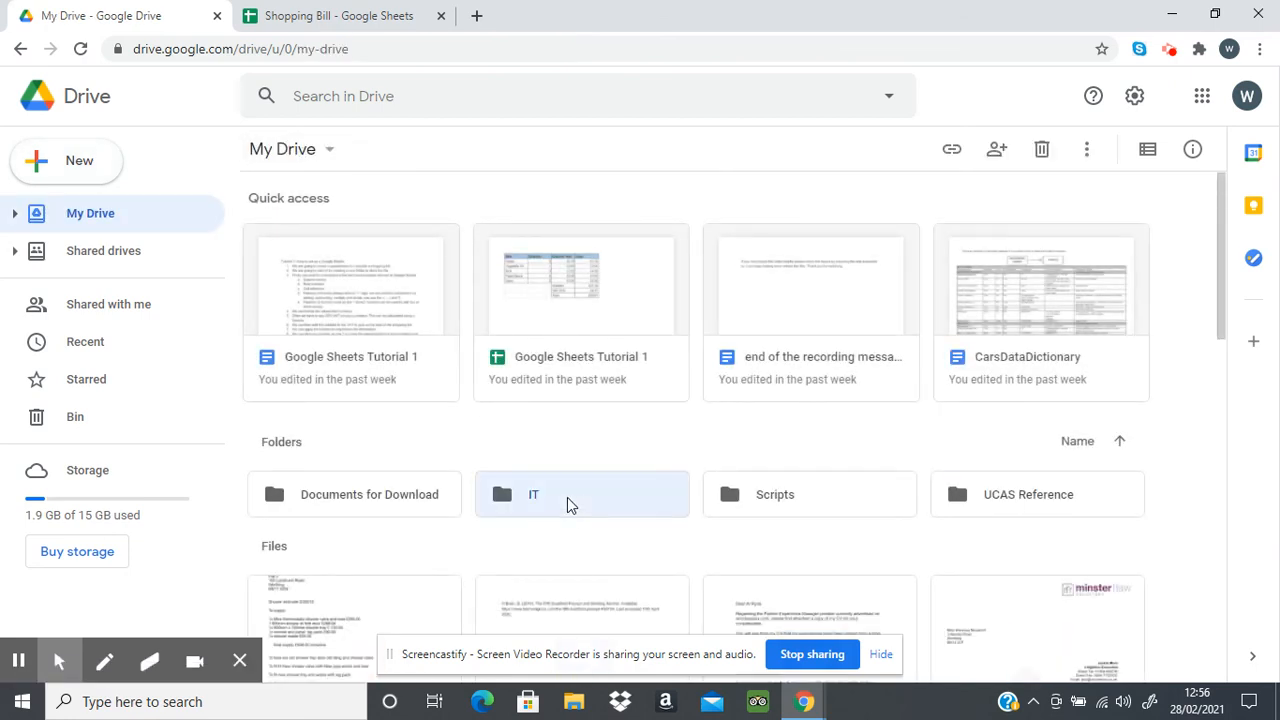
pyautogui.doubleClick(567, 497)
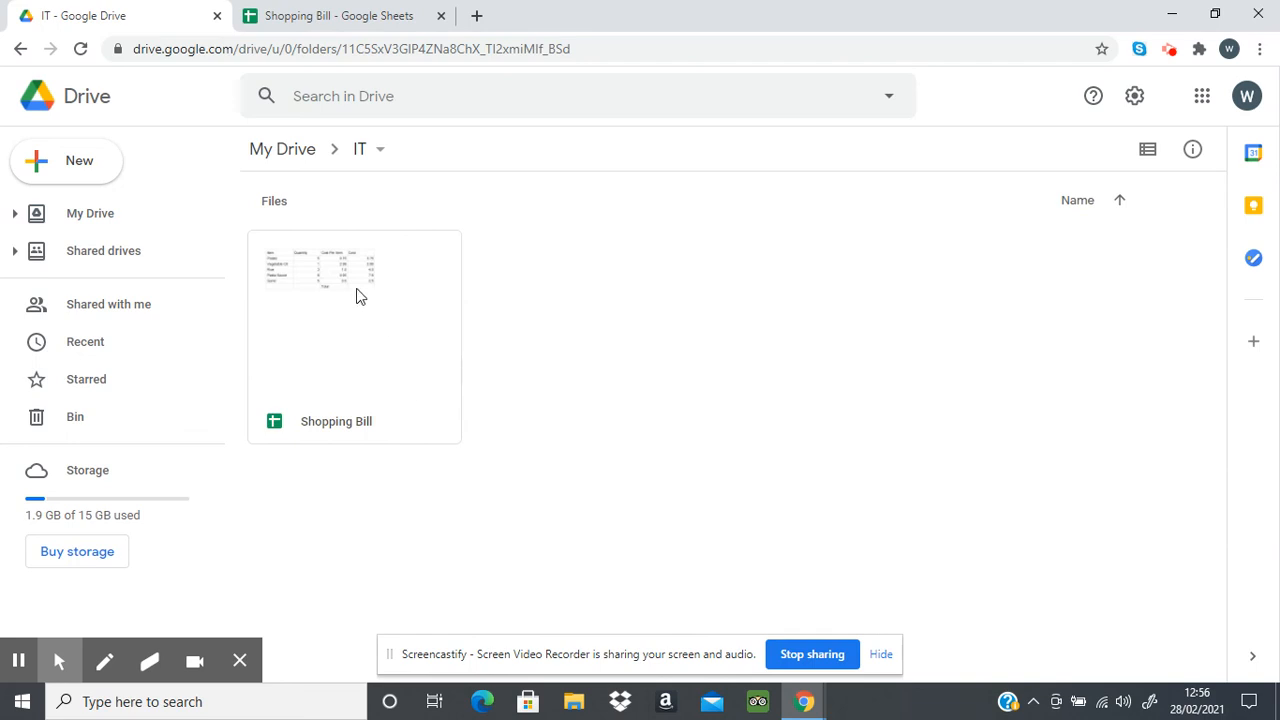